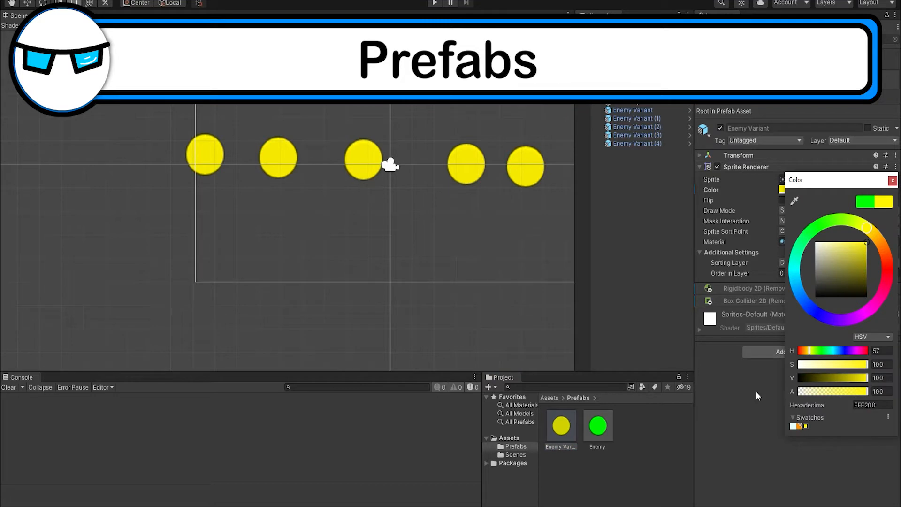
{"action": "left_click", "coordinate": [892, 181]}
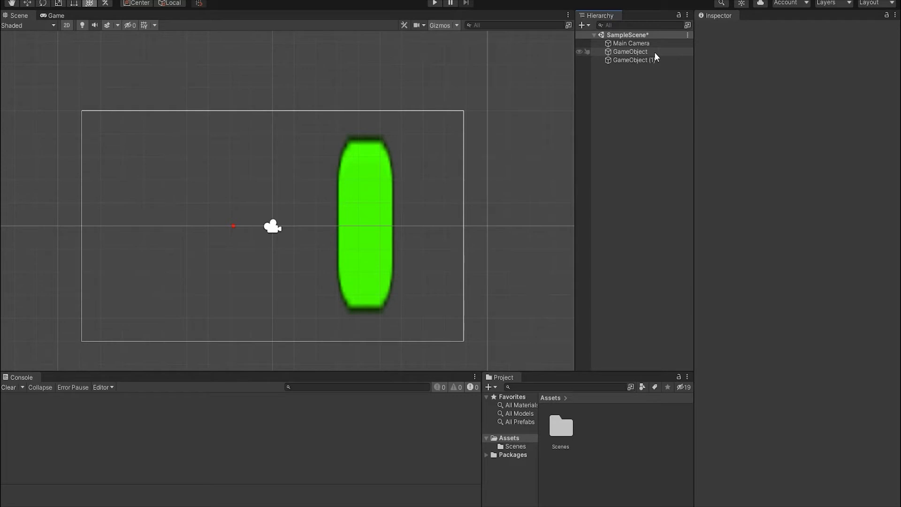
Step: Delete the green sprite object GameObject (1) from the scene
{"action": "left_click", "coordinate": [361, 187]}
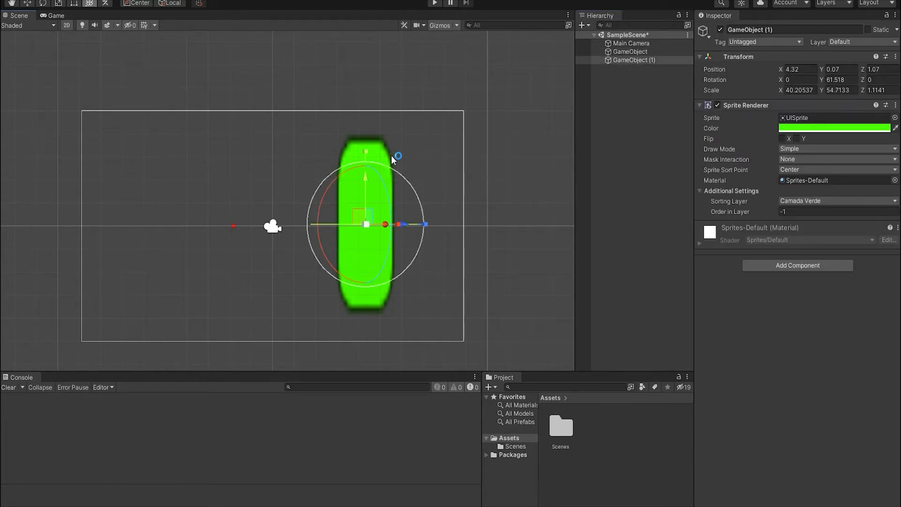
{"action": "key", "text": "Delete"}
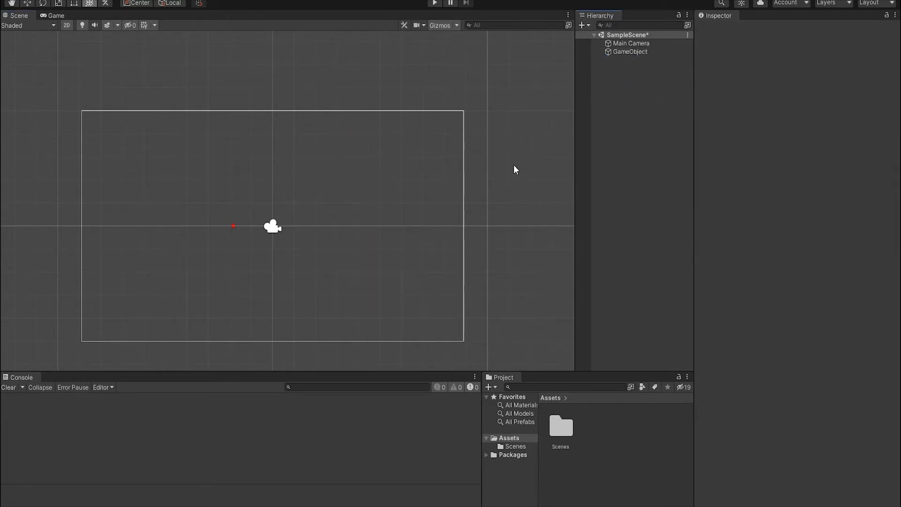
Step: Set the red circle's X position to 0 and its X and Y scale to 10
{"action": "left_click", "coordinate": [630, 51]}
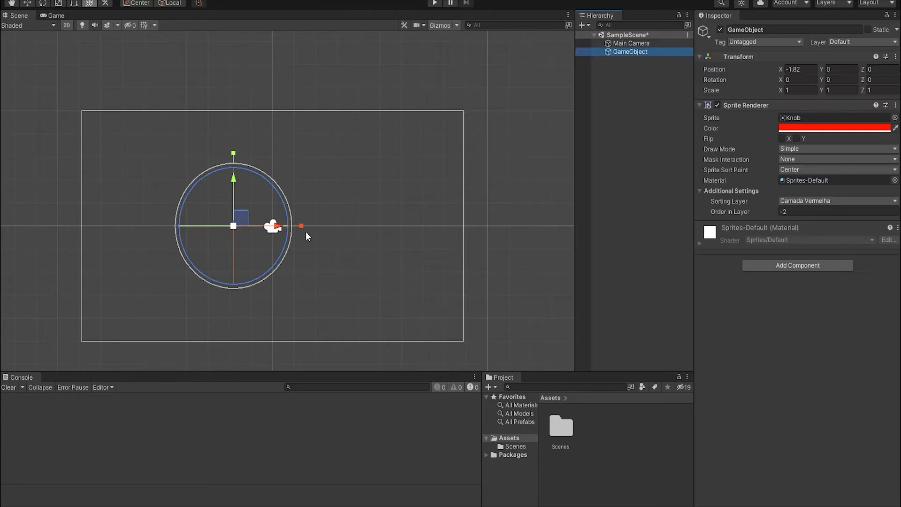
{"action": "left_click", "coordinate": [74, 4]}
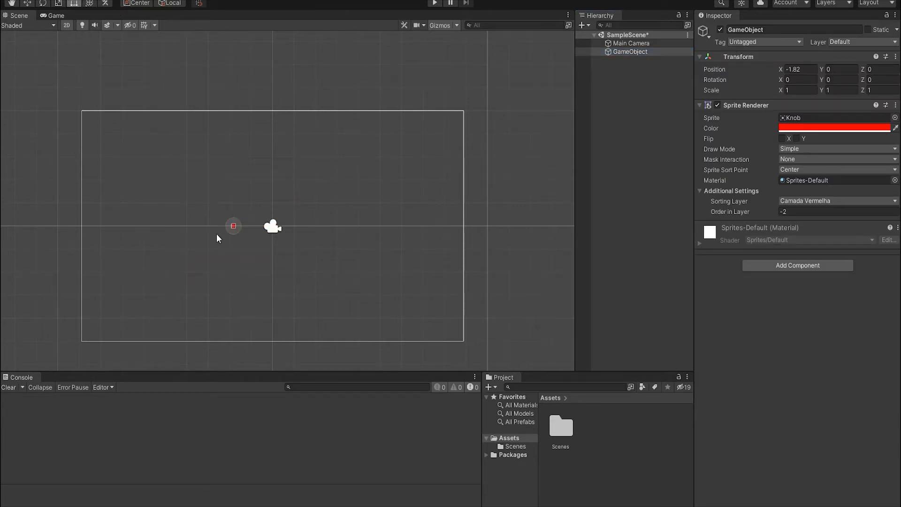
{"action": "left_click", "coordinate": [798, 69]}
{"action": "type", "text": "0"}
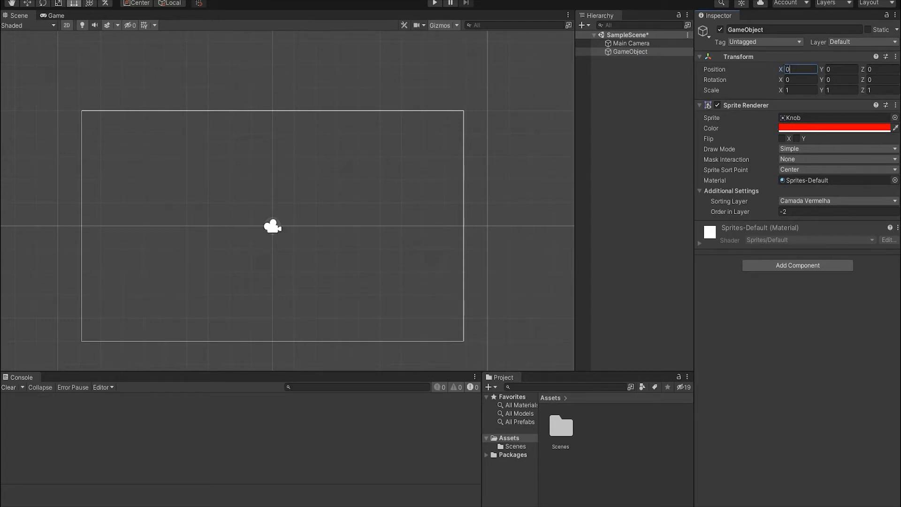
{"action": "left_click", "coordinate": [781, 91]}
{"action": "type", "text": "10"}
{"action": "key", "text": "Tab"}
{"action": "type", "text": "10"}
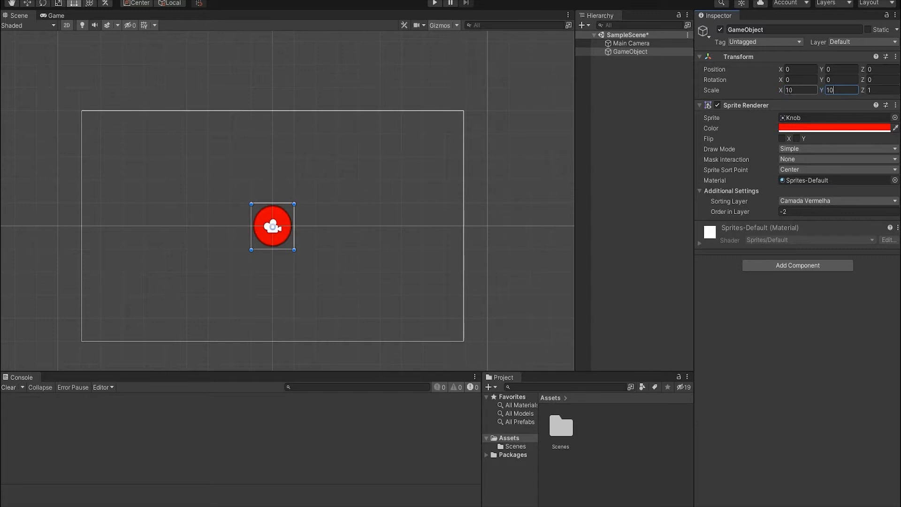
Step: Move the red circle into the upper-left area of the camera frame, at about X -5.28, Y 3.22
{"action": "left_click", "coordinate": [276, 216]}
{"action": "left_click_drag", "start_coordinate": [277, 209], "coordinate": [112, 178]}
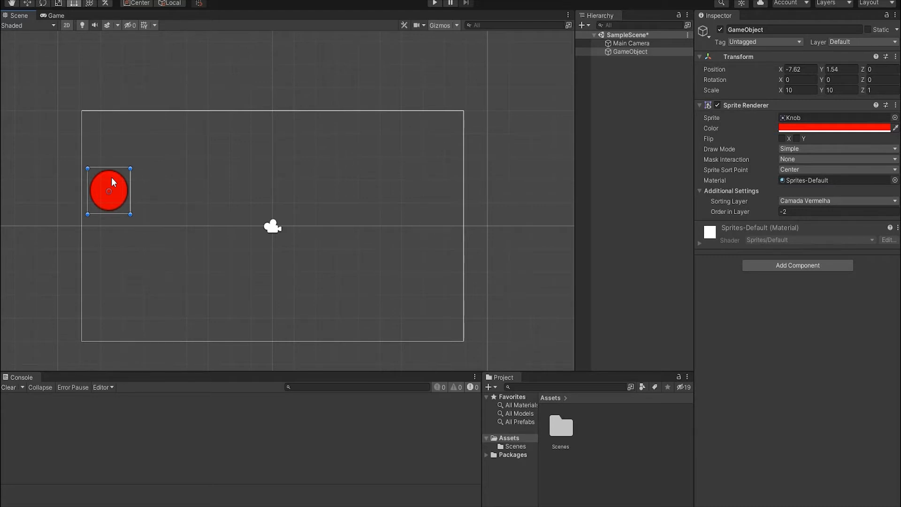
{"action": "left_click_drag", "start_coordinate": [117, 188], "coordinate": [168, 150]}
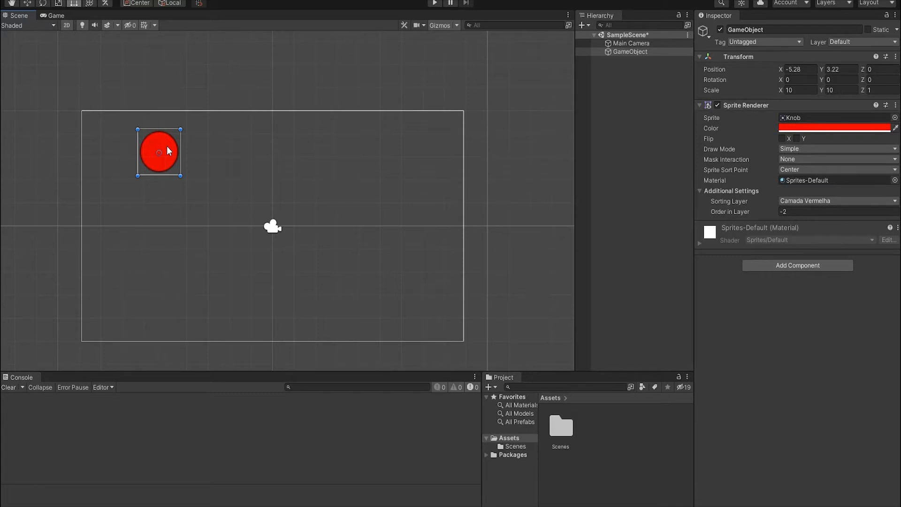
Step: Rename the red circle's GameObject as Enemy
{"action": "left_click", "coordinate": [631, 52]}
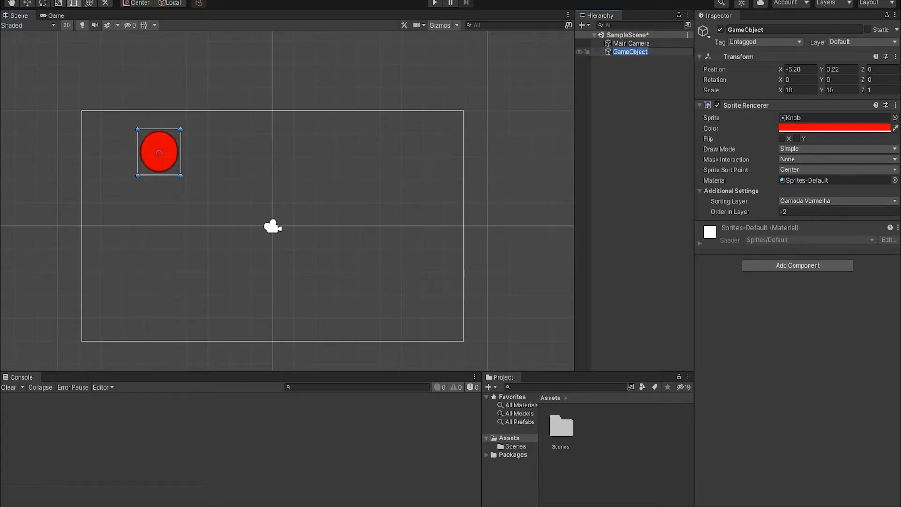
{"action": "type", "text": "Enemy"}
{"action": "key", "text": "Return"}
{"action": "left_click", "coordinate": [749, 30]}
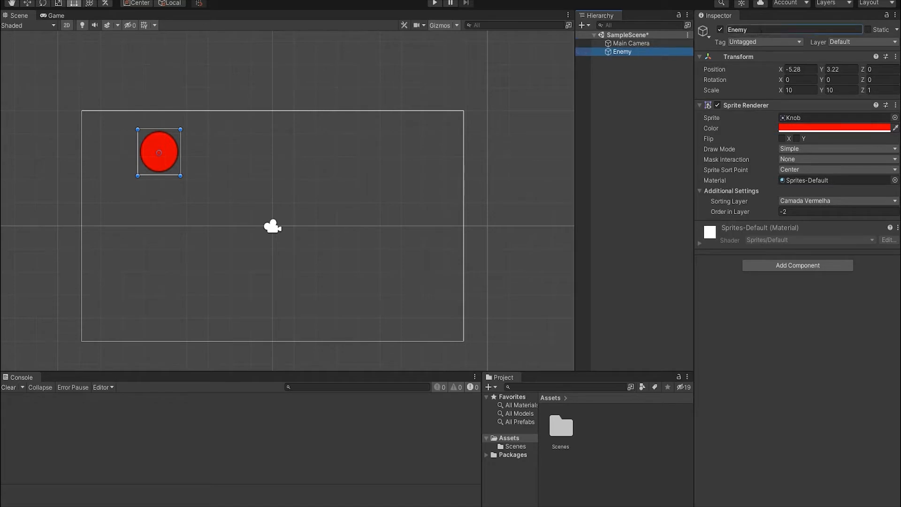
{"action": "left_click", "coordinate": [660, 101]}
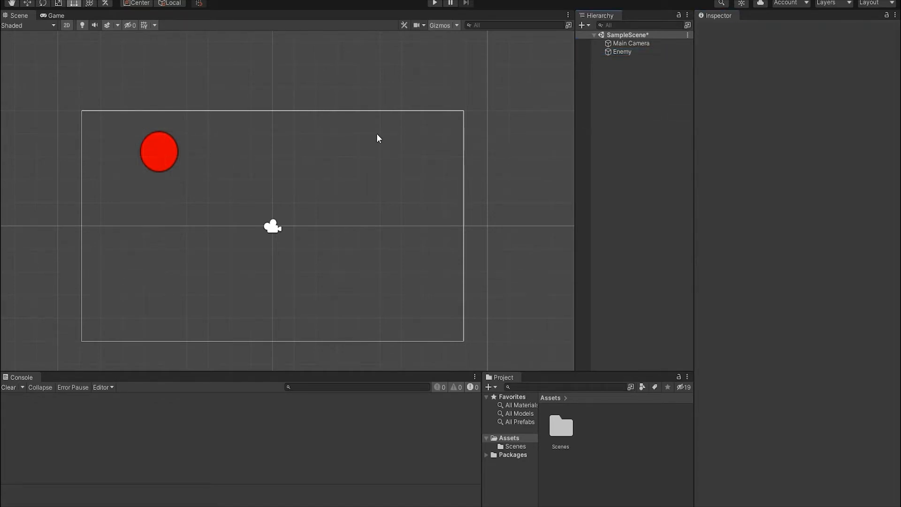
Step: Move Enemy into the upper-left corner of the camera frame, at about X -7.37, Y 3.63
{"action": "left_click", "coordinate": [623, 52]}
{"action": "mouse_move", "coordinate": [126, 145]}
{"action": "left_mouse_down"}
{"action": "mouse_move", "coordinate": [468, 226]}
{"action": "mouse_move", "coordinate": [149, 155]}
{"action": "mouse_move", "coordinate": [184, 147]}
{"action": "mouse_move", "coordinate": [89, 156]}
{"action": "mouse_move", "coordinate": [131, 154]}
{"action": "mouse_move", "coordinate": [114, 152]}
{"action": "left_mouse_up"}
{"action": "left_click", "coordinate": [153, 151]}
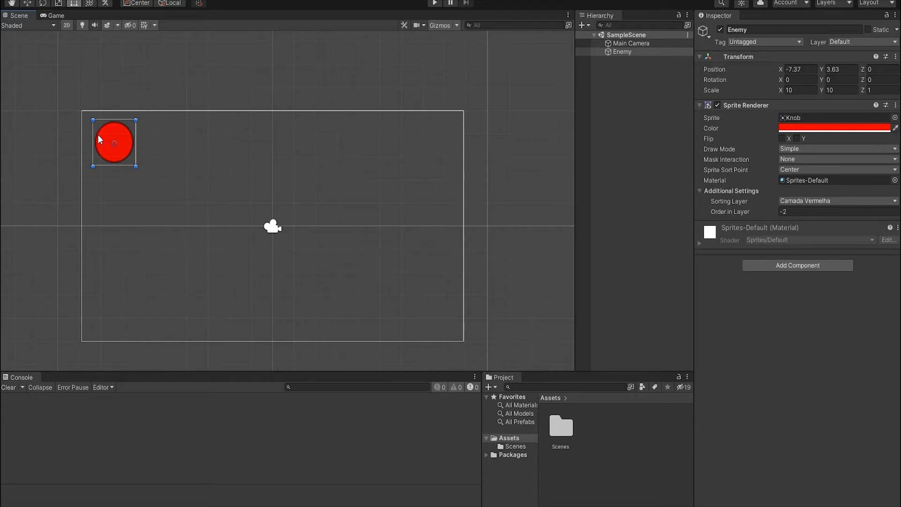
Step: Duplicate Enemy five times and spread the copies in a row along the top of the camera frame
{"action": "key", "text": "ctrl+d"}
{"action": "left_click_drag", "start_coordinate": [128, 162], "coordinate": [417, 155]}
{"action": "key", "text": "ctrl+d"}
{"action": "key", "text": "ctrl+d"}
{"action": "key", "text": "ctrl+d"}
{"action": "key", "text": "ctrl+d"}
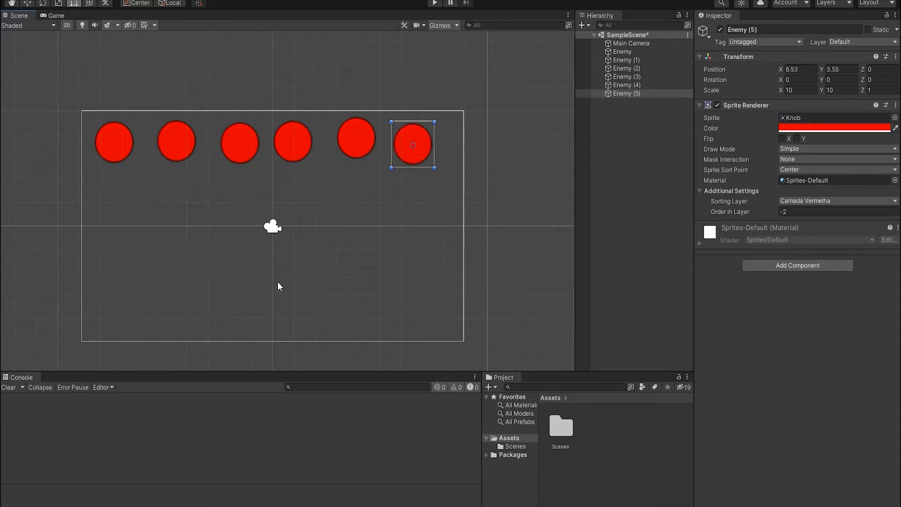
{"action": "left_click_drag", "start_coordinate": [461, 131], "coordinate": [389, 203]}
{"action": "left_click_drag", "start_coordinate": [449, 117], "coordinate": [384, 218]}
{"action": "left_click_drag", "start_coordinate": [326, 93], "coordinate": [385, 188]}
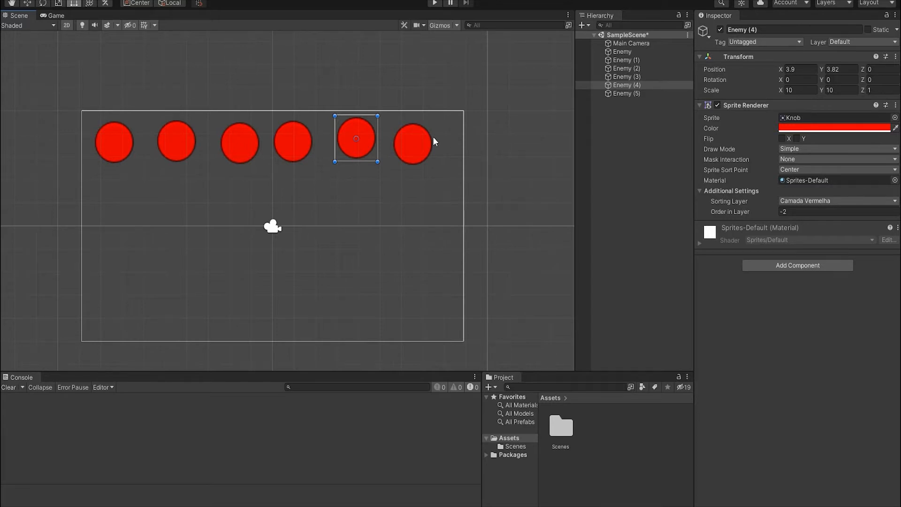
{"action": "left_click", "coordinate": [419, 142]}
{"action": "left_click", "coordinate": [639, 94]}
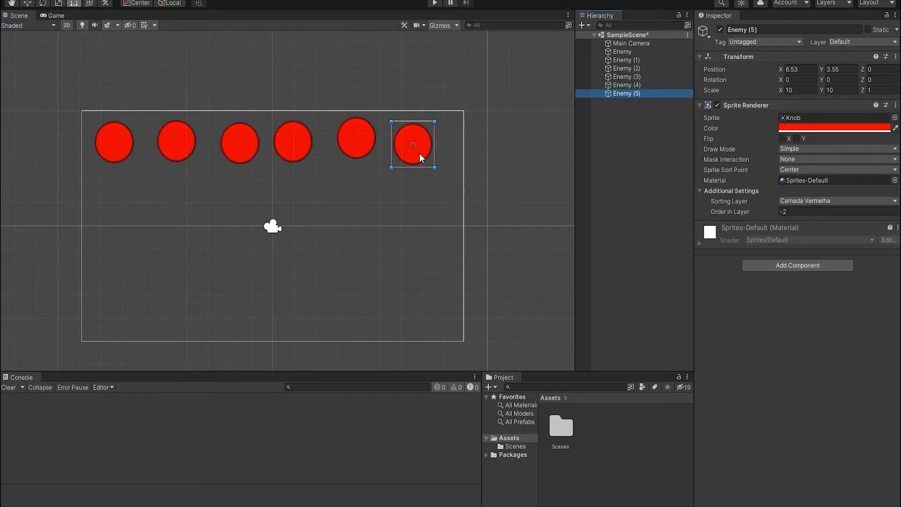
{"action": "left_click_drag", "start_coordinate": [73, 84], "coordinate": [261, 201]}
{"action": "left_click", "coordinate": [351, 233]}
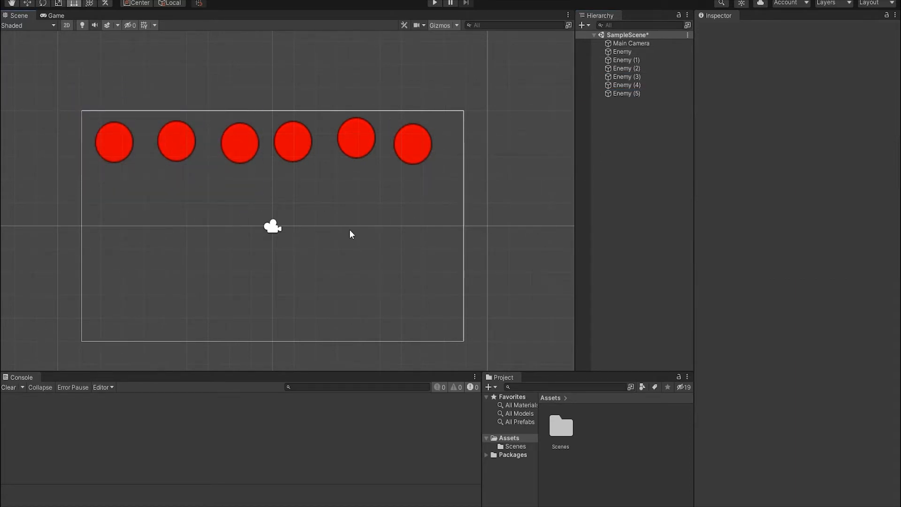
{"action": "left_click_drag", "start_coordinate": [264, 74], "coordinate": [458, 241]}
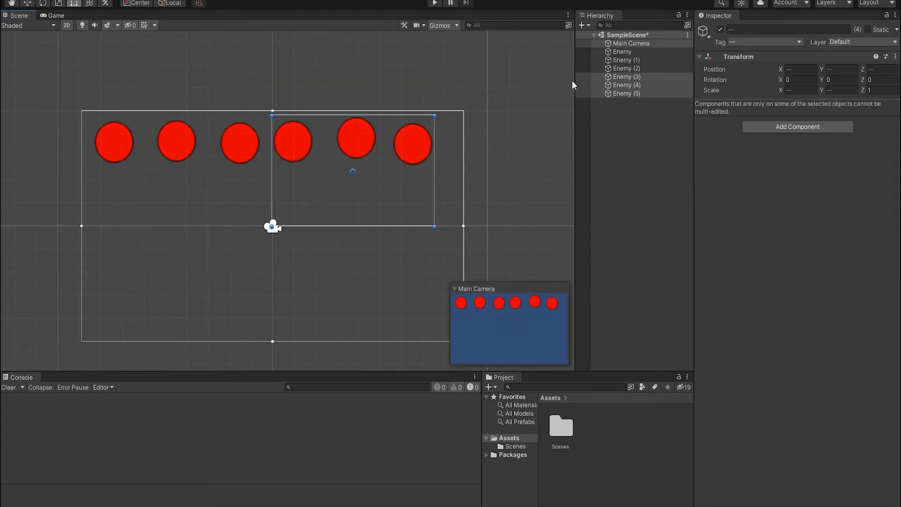
{"action": "left_click", "coordinate": [622, 96]}
{"action": "left_click", "coordinate": [267, 242]}
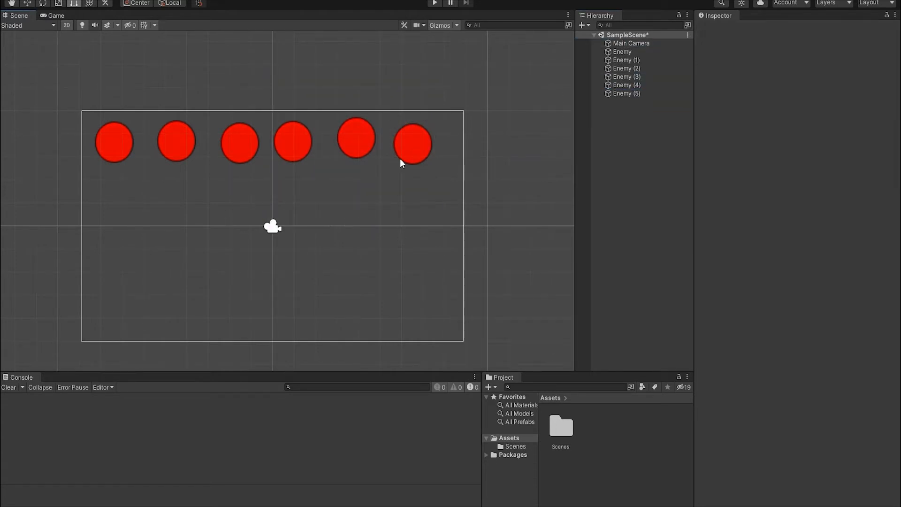
{"action": "left_click", "coordinate": [426, 154]}
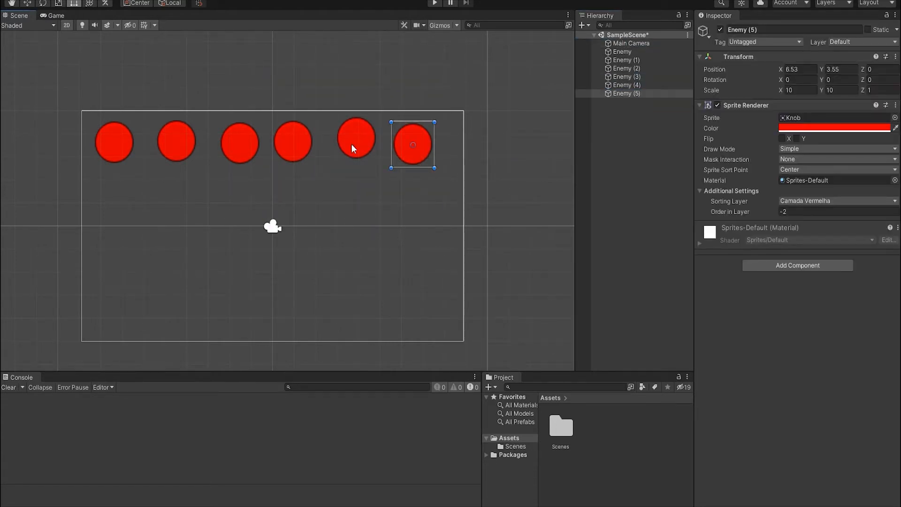
{"action": "left_click_drag", "start_coordinate": [43, 85], "coordinate": [468, 183]}
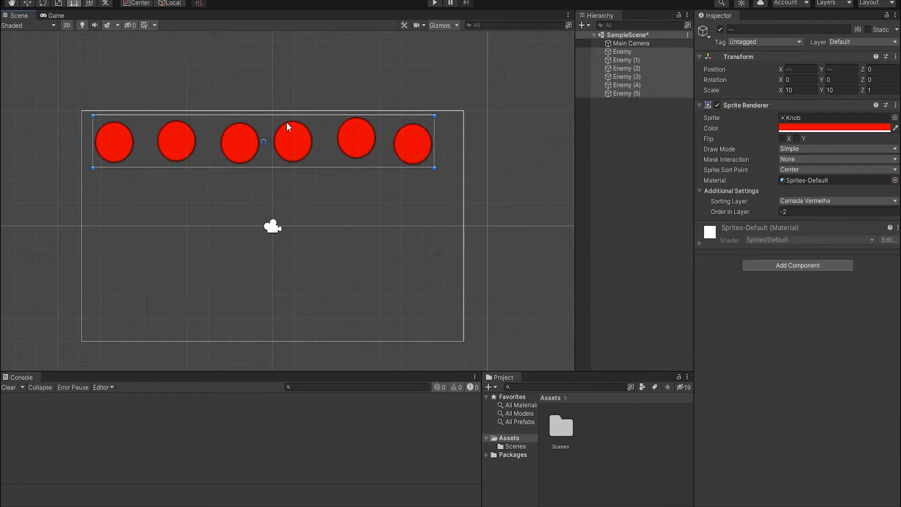
{"action": "left_click", "coordinate": [648, 225]}
Step: Change the sprite color of all six Enemy circles together to a darker green
{"action": "left_click_drag", "start_coordinate": [462, 93], "coordinate": [28, 212]}
{"action": "left_click", "coordinate": [797, 128]}
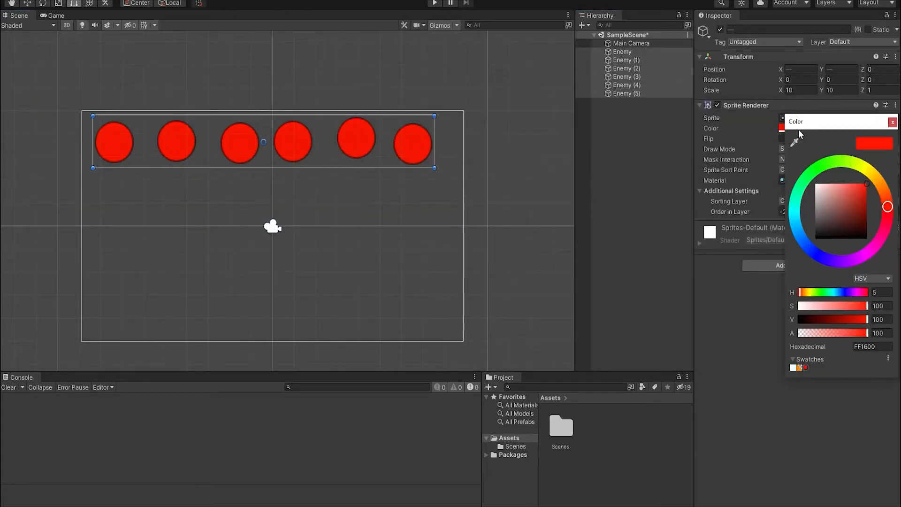
{"action": "left_click_drag", "start_coordinate": [829, 160], "coordinate": [837, 161]}
{"action": "left_click_drag", "start_coordinate": [860, 221], "coordinate": [889, 206]}
{"action": "left_click", "coordinate": [435, 194]}
Step: Move Enemy (4) slightly down to about Y 3.73
{"action": "left_click_drag", "start_coordinate": [449, 122], "coordinate": [37, 201]}
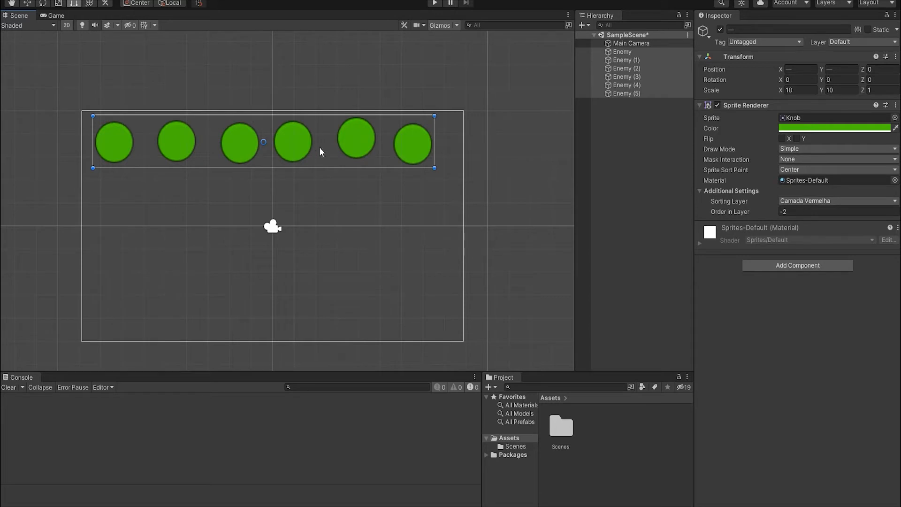
{"action": "left_click", "coordinate": [371, 145]}
{"action": "left_click_drag", "start_coordinate": [372, 145], "coordinate": [364, 149]}
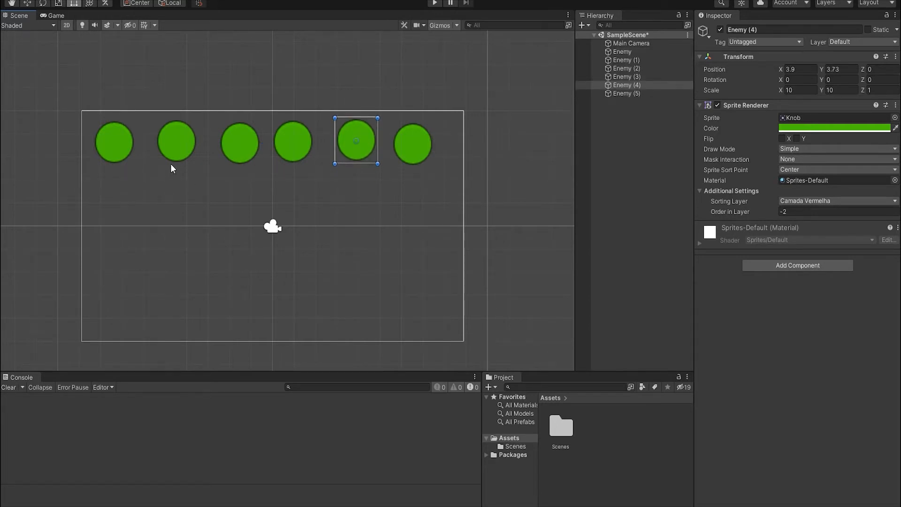
{"action": "left_click_drag", "start_coordinate": [67, 74], "coordinate": [463, 184]}
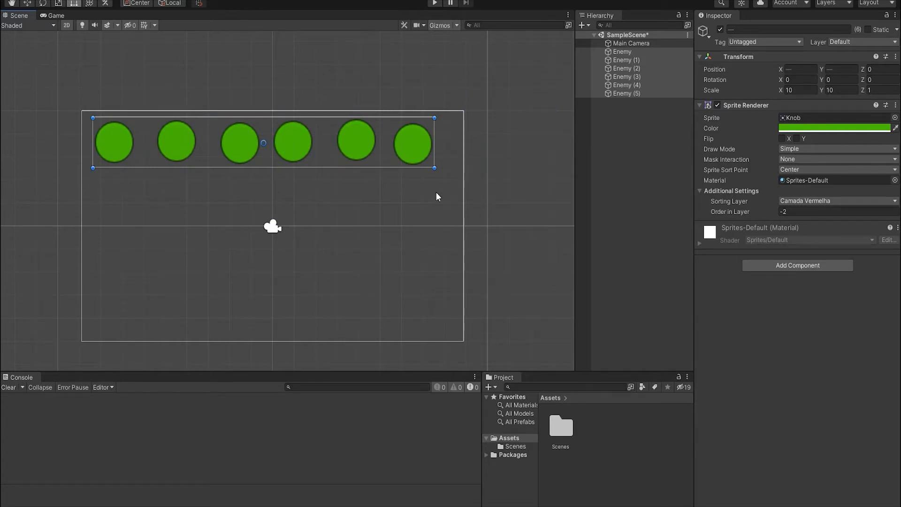
{"action": "left_click", "coordinate": [421, 155]}
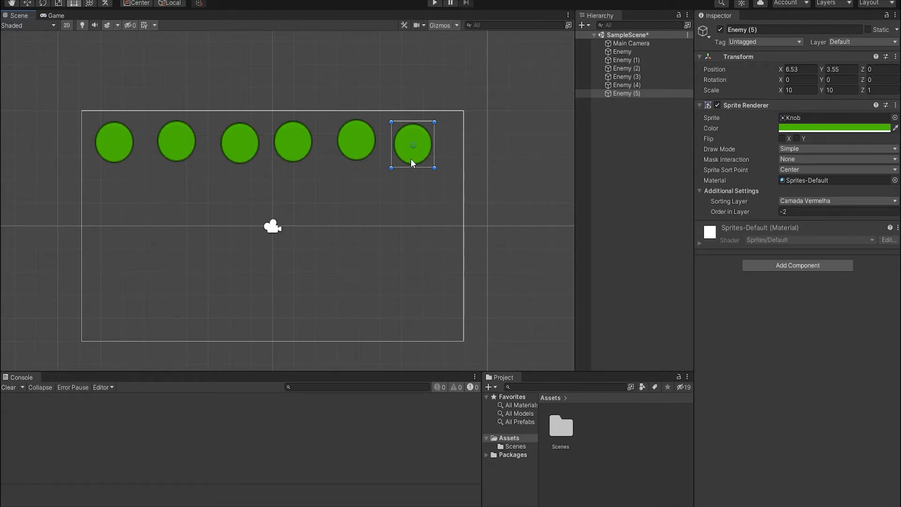
{"action": "left_click_drag", "start_coordinate": [474, 65], "coordinate": [66, 191]}
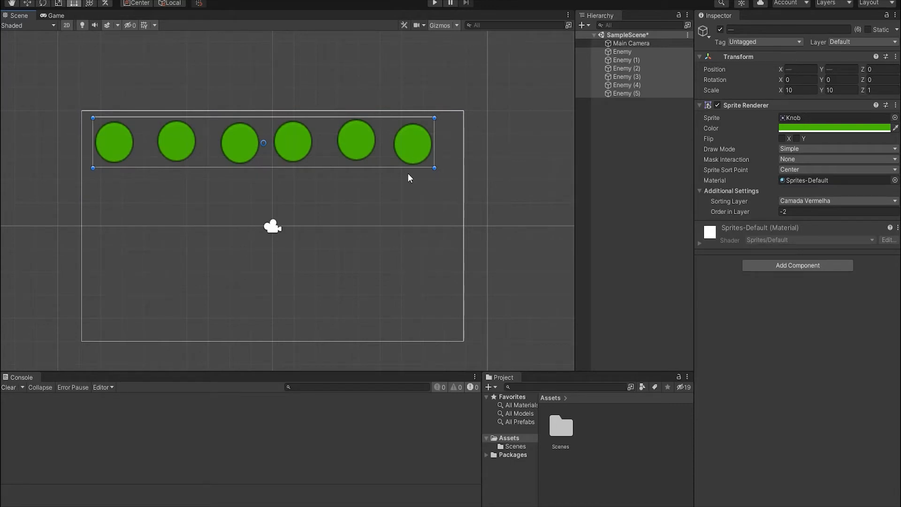
{"action": "left_click", "coordinate": [407, 173]}
{"action": "left_click", "coordinate": [417, 145]}
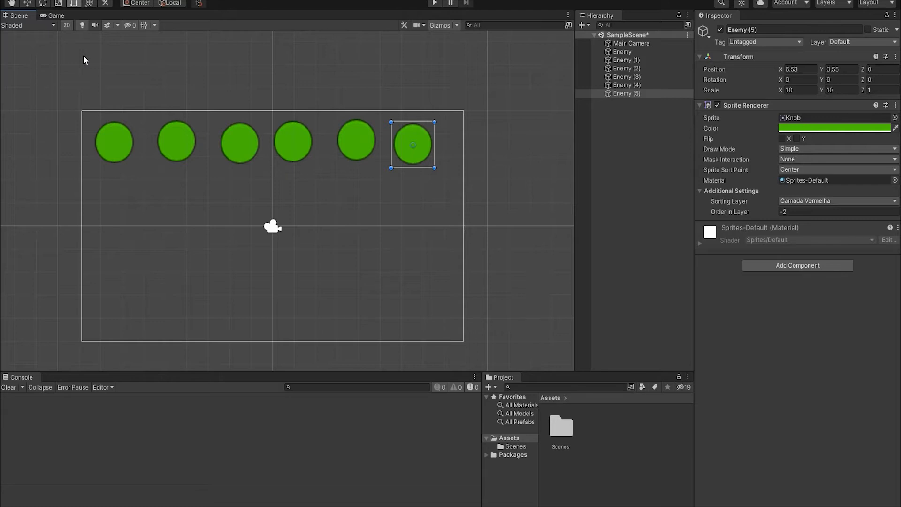
{"action": "left_click", "coordinate": [96, 148]}
{"action": "left_click", "coordinate": [427, 145]}
{"action": "left_click", "coordinate": [445, 124]}
{"action": "left_click_drag", "start_coordinate": [447, 126], "coordinate": [116, 199]}
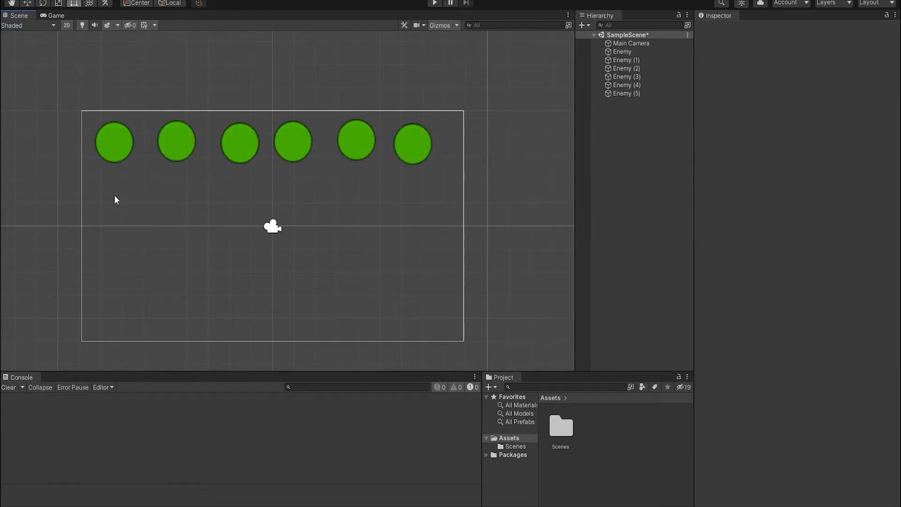
{"action": "left_click", "coordinate": [423, 143]}
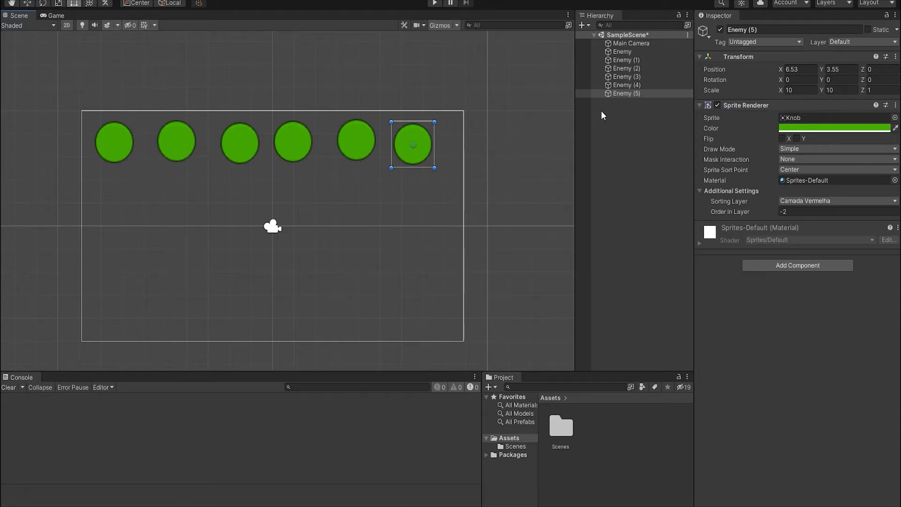
{"action": "left_click_drag", "start_coordinate": [461, 69], "coordinate": [52, 223]}
{"action": "left_click", "coordinate": [430, 98]}
{"action": "left_click_drag", "start_coordinate": [458, 62], "coordinate": [54, 180]}
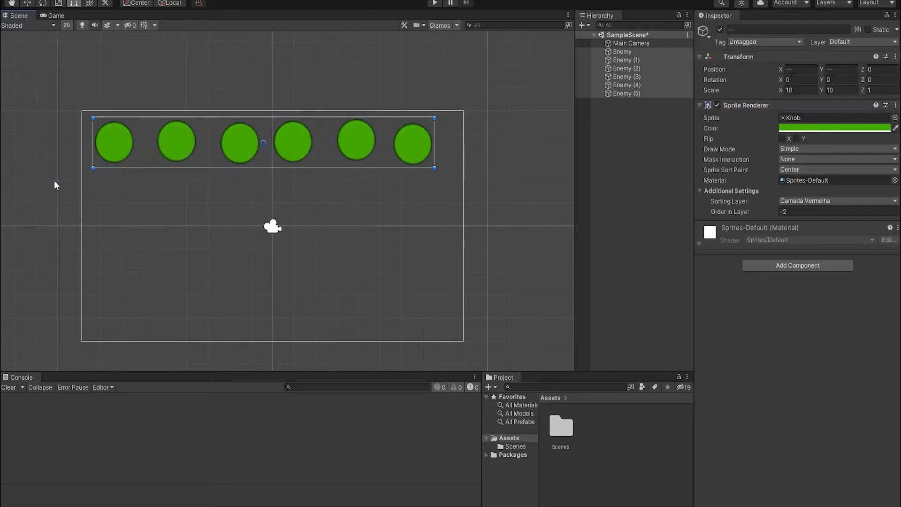
Step: Move Enemy (2) down so it sits slightly below the row of circles
{"action": "scroll", "coordinate": [265, 322], "scroll_direction": "down", "scroll_amount": 1}
{"action": "scroll", "coordinate": [265, 322], "scroll_direction": "down", "scroll_amount": 2}
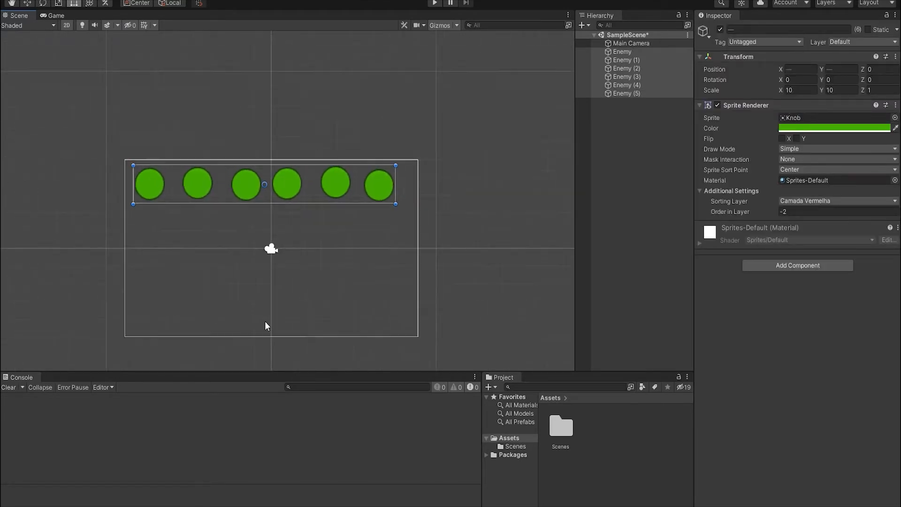
{"action": "left_click", "coordinate": [288, 110]}
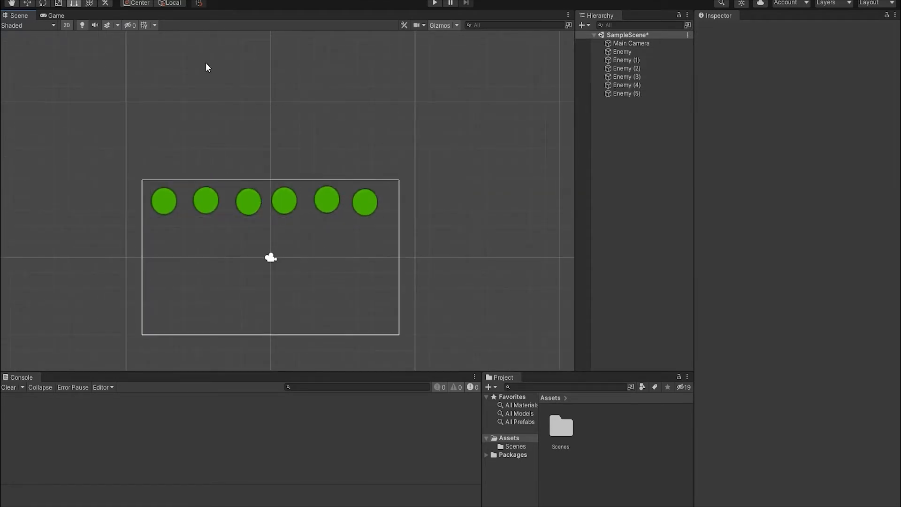
{"action": "left_click", "coordinate": [252, 212]}
{"action": "left_click_drag", "start_coordinate": [247, 208], "coordinate": [245, 227]}
{"action": "left_click", "coordinate": [277, 202]}
{"action": "left_click", "coordinate": [249, 225]}
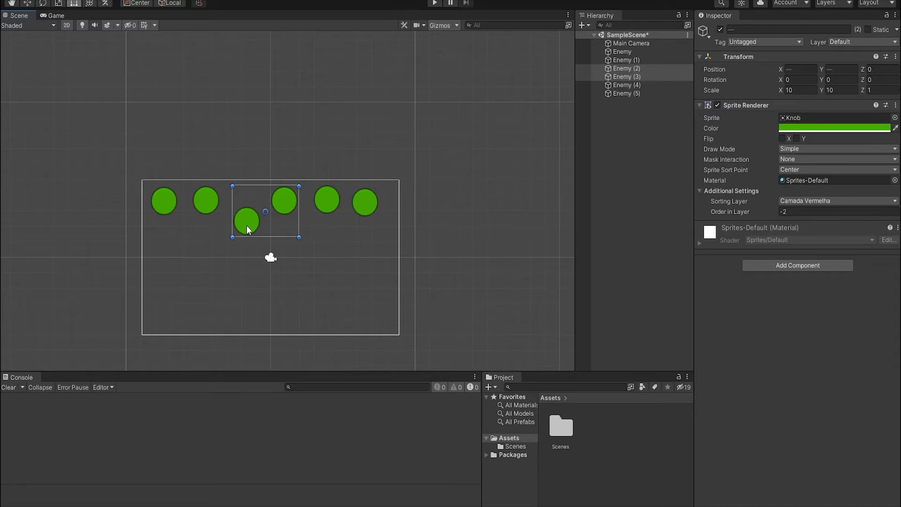
{"action": "left_click", "coordinate": [327, 202]}
{"action": "left_click", "coordinate": [361, 202]}
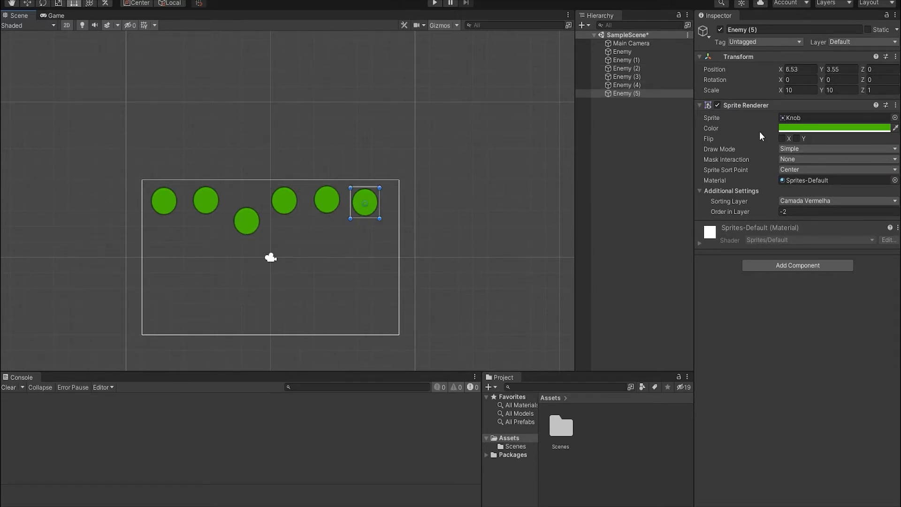
Step: Delete Enemy (1) through Enemy (5) from the scene, keeping only the original Enemy
{"action": "left_click", "coordinate": [704, 107]}
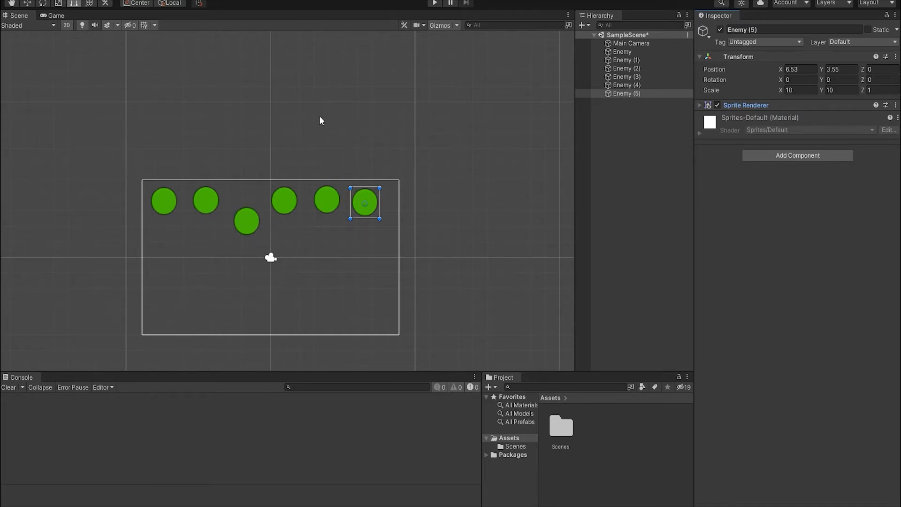
{"action": "left_click", "coordinate": [205, 199]}
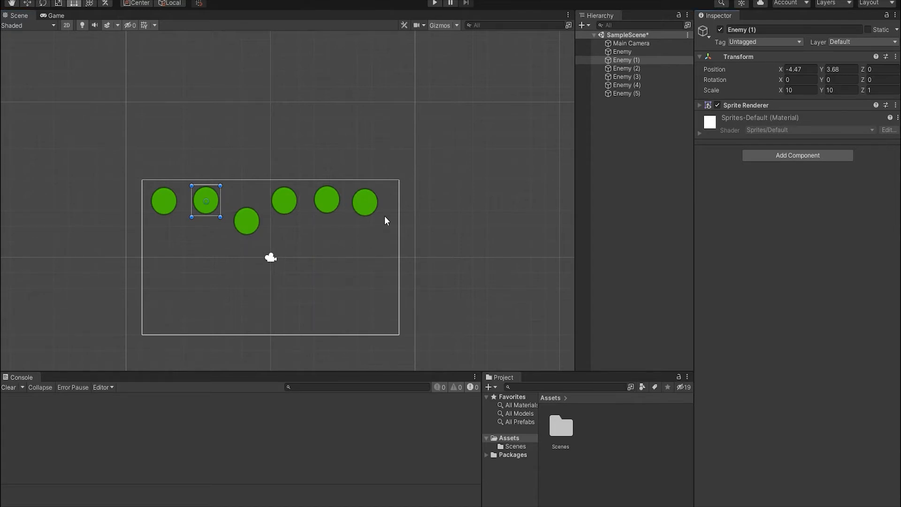
{"action": "left_click", "coordinate": [622, 52]}
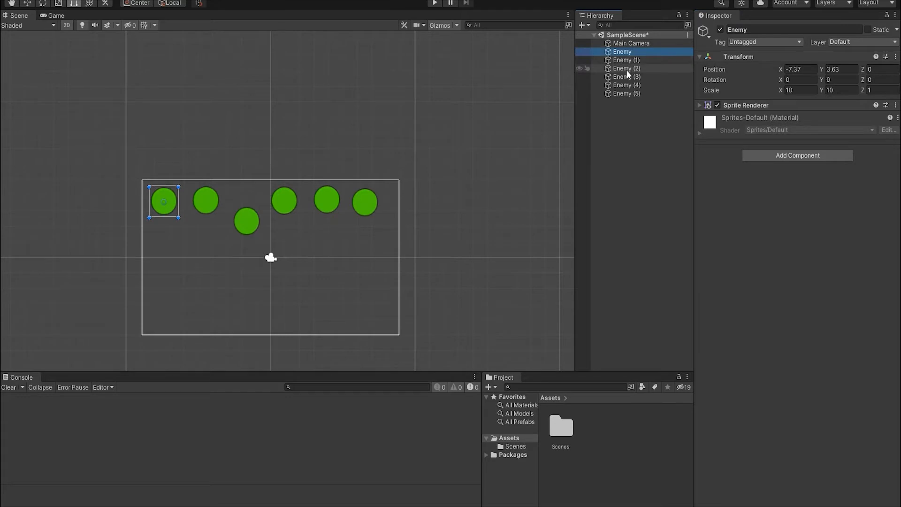
{"action": "left_click", "coordinate": [635, 61]}
{"action": "left_click", "coordinate": [627, 93], "text": "shift"}
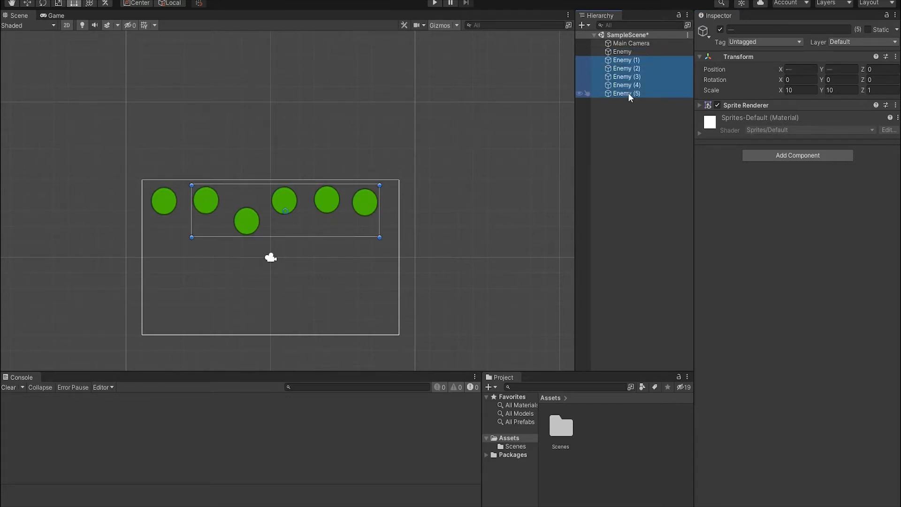
{"action": "key", "text": "Delete"}
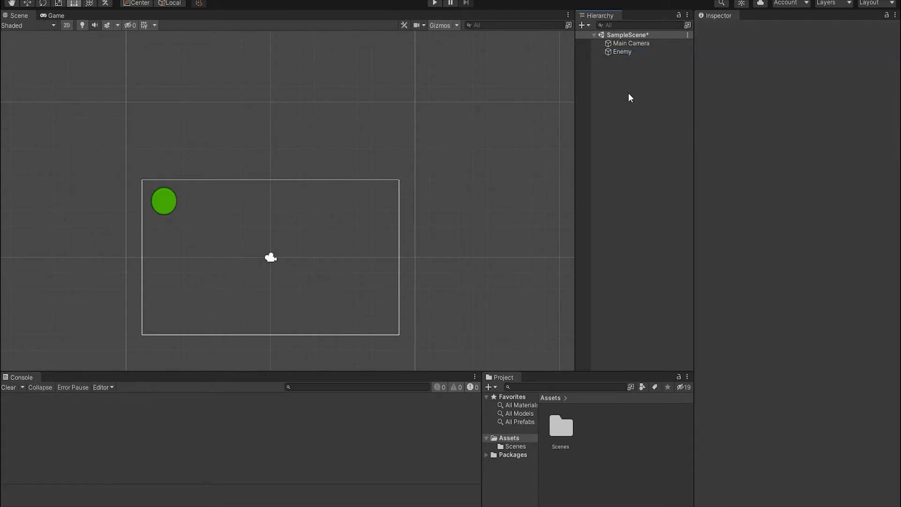
Step: Create a new folder named Prefabs inside the project's Assets folder
{"action": "left_click", "coordinate": [630, 53]}
{"action": "left_click_drag", "start_coordinate": [622, 52], "coordinate": [600, 105]}
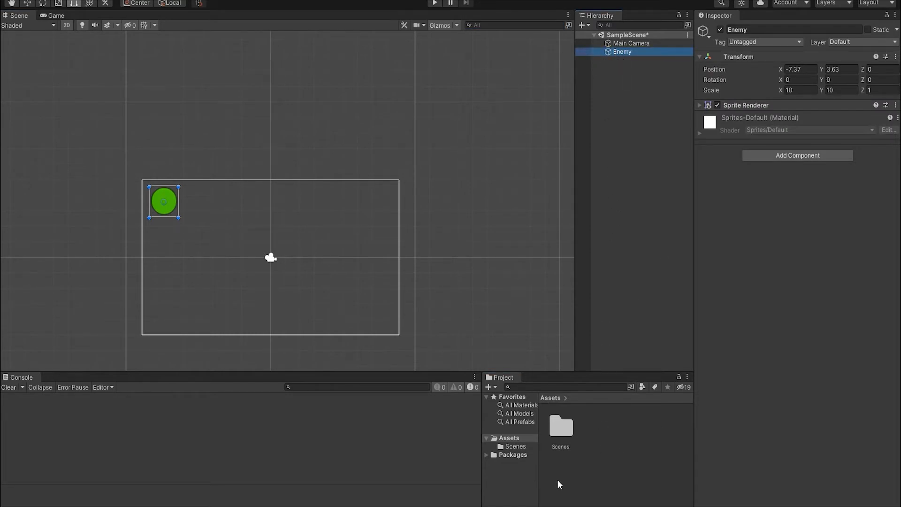
{"action": "right_click", "coordinate": [606, 429]}
{"action": "mouse_move", "coordinate": [652, 172]}
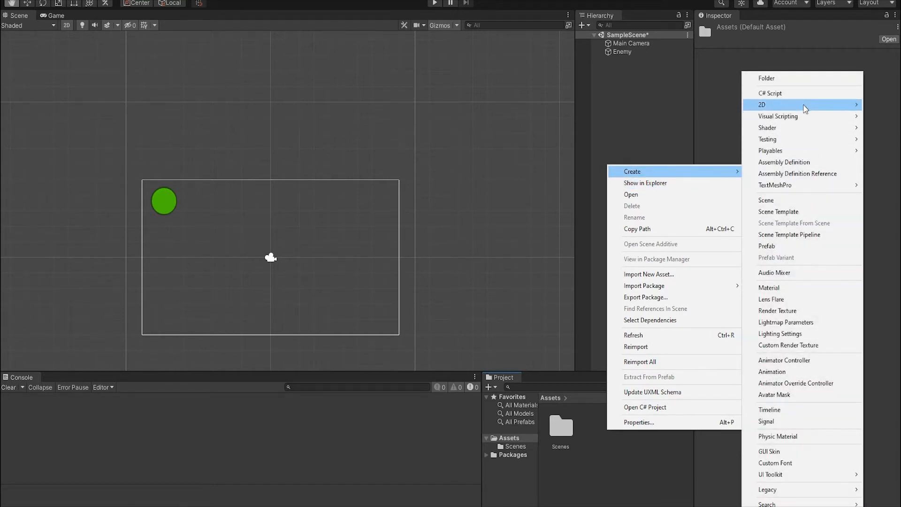
{"action": "left_click", "coordinate": [781, 79]}
{"action": "type", "text": "Prefabs"}
{"action": "key", "text": "Return"}
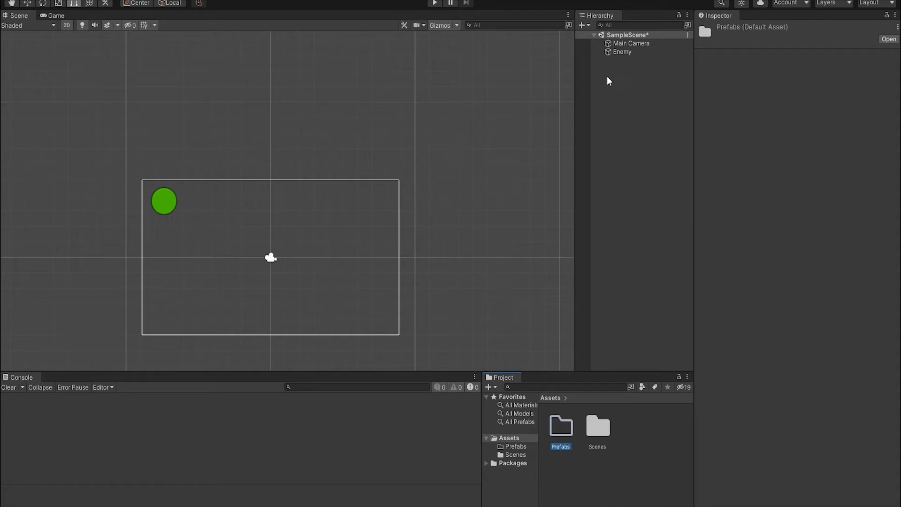
Step: Turn the Enemy object into a prefab asset stored in the Prefabs folder
{"action": "mouse_move", "coordinate": [622, 51]}
{"action": "left_mouse_down"}
{"action": "mouse_move", "coordinate": [612, 374]}
{"action": "mouse_move", "coordinate": [559, 426]}
{"action": "mouse_move", "coordinate": [567, 438]}
{"action": "mouse_move", "coordinate": [641, 155]}
{"action": "mouse_move", "coordinate": [631, 56]}
{"action": "left_mouse_up"}
{"action": "double_click", "coordinate": [559, 430]}
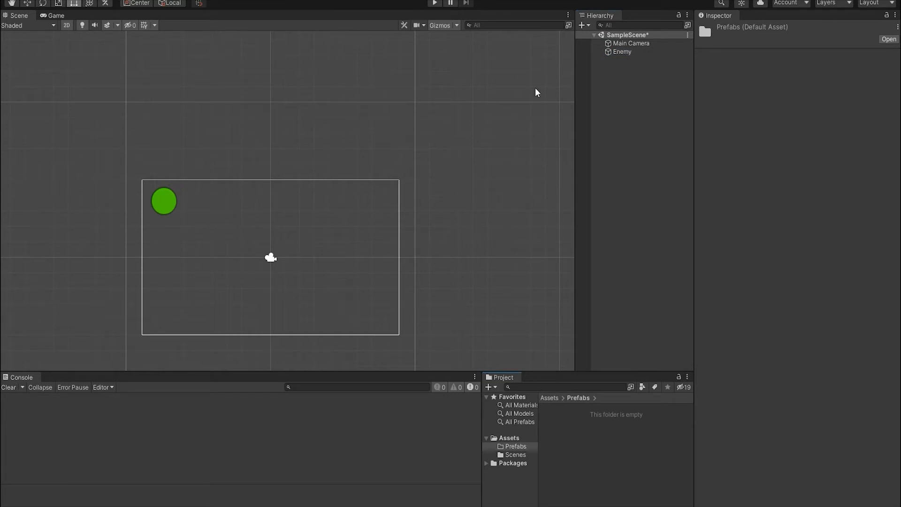
{"action": "left_click", "coordinate": [626, 53]}
{"action": "left_click_drag", "start_coordinate": [625, 52], "coordinate": [586, 445]}
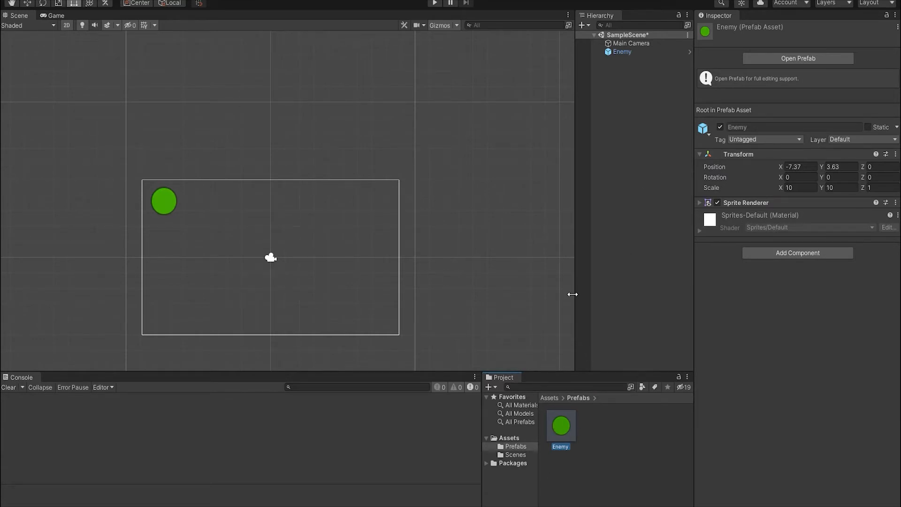
{"action": "left_click", "coordinate": [605, 427]}
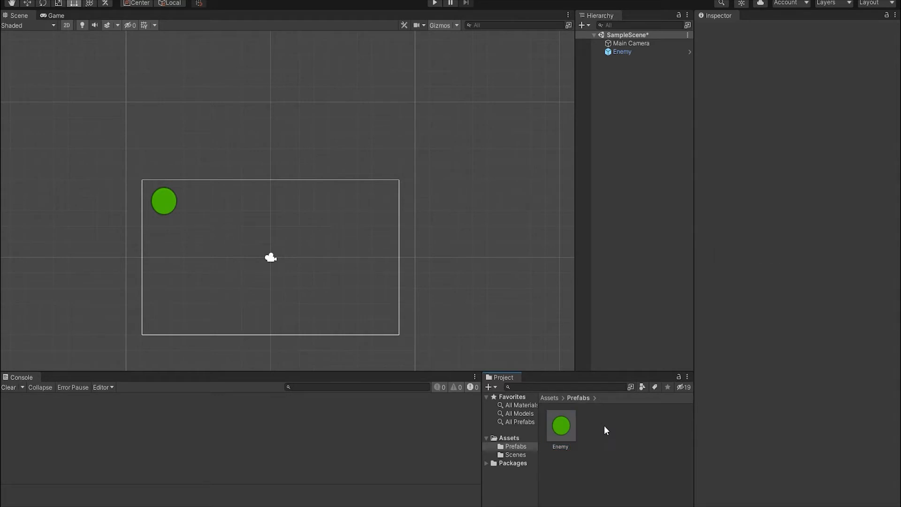
{"action": "left_click", "coordinate": [563, 426]}
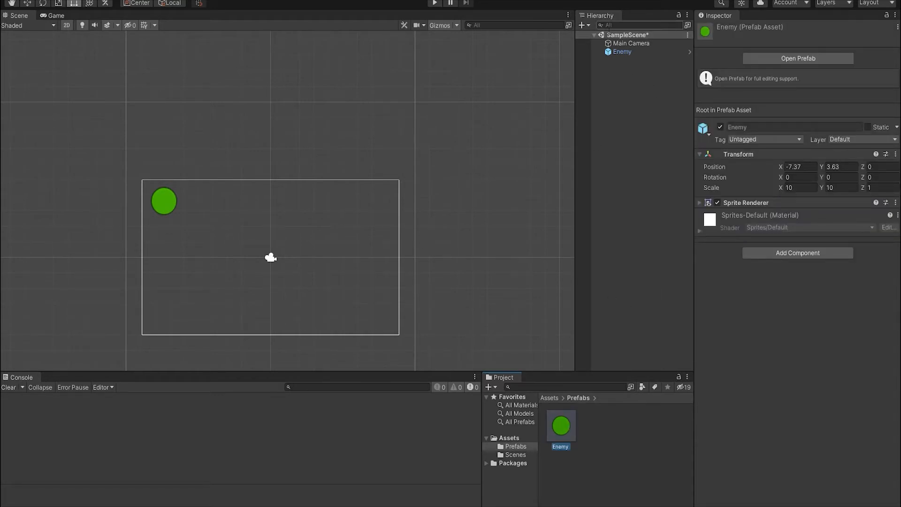
{"action": "left_click", "coordinate": [638, 52]}
{"action": "left_click", "coordinate": [647, 108]}
Step: Duplicate the Enemy prefab instance five times and spread the copies in a row along the top of the camera frame
{"action": "left_click", "coordinate": [613, 53]}
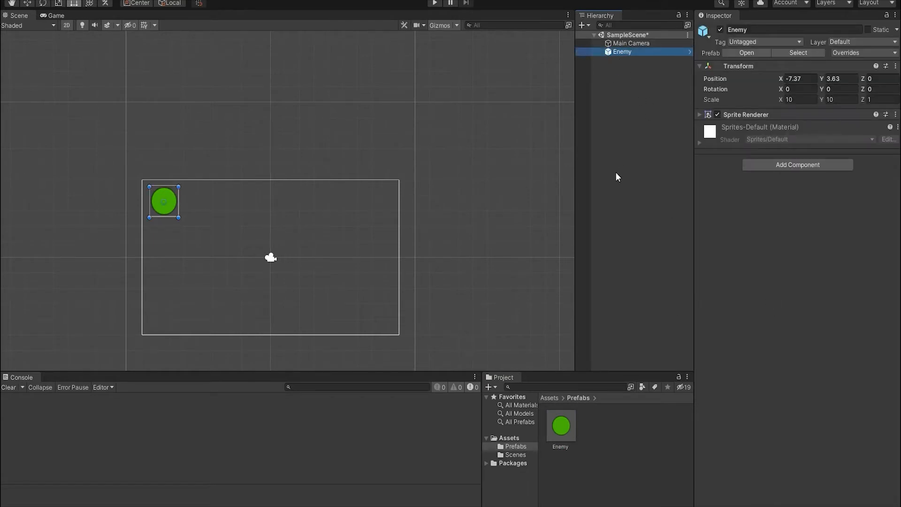
{"action": "key", "text": "ctrl+d"}
{"action": "left_click_drag", "start_coordinate": [172, 206], "coordinate": [252, 204]}
{"action": "key", "text": "ctrl+v"}
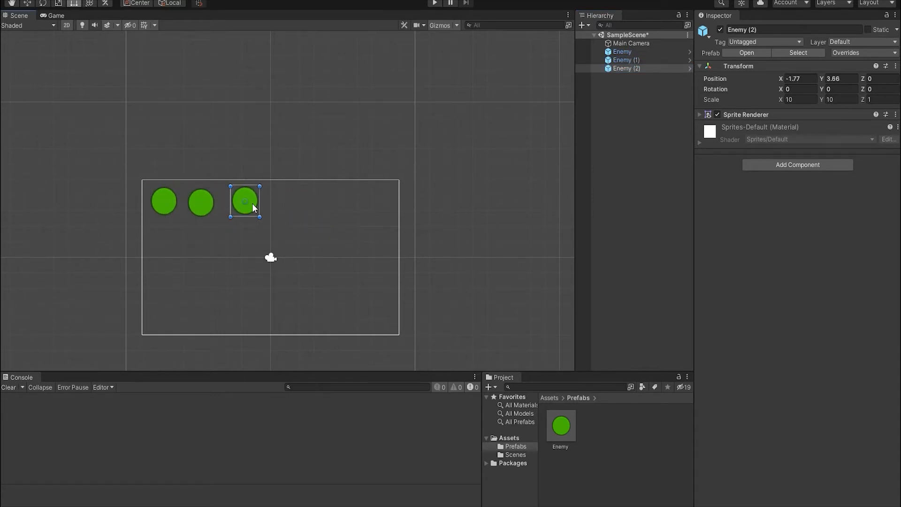
{"action": "key", "text": "ctrl+v"}
{"action": "left_click_drag", "start_coordinate": [167, 204], "coordinate": [292, 204]}
{"action": "key", "text": "ctrl+v"}
{"action": "left_click_drag", "start_coordinate": [176, 211], "coordinate": [338, 212]}
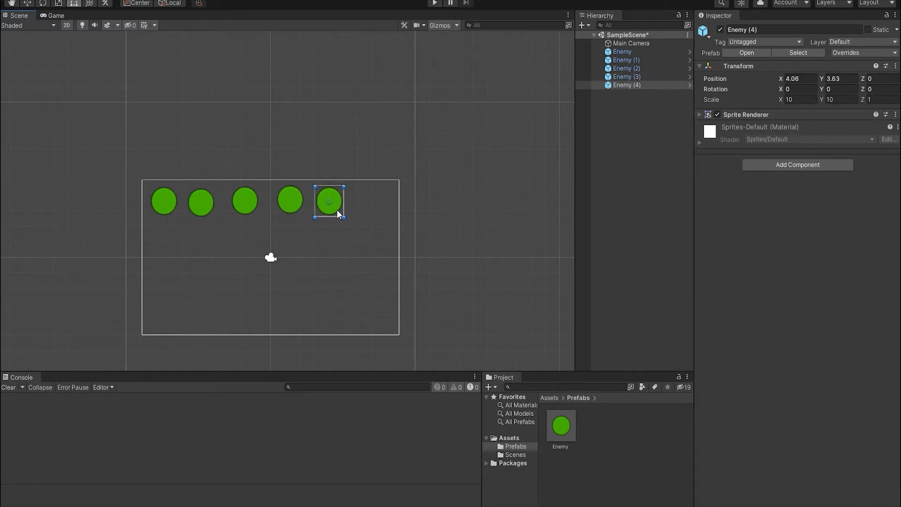
{"action": "key", "text": "ctrl+v"}
{"action": "left_click_drag", "start_coordinate": [158, 210], "coordinate": [377, 215]}
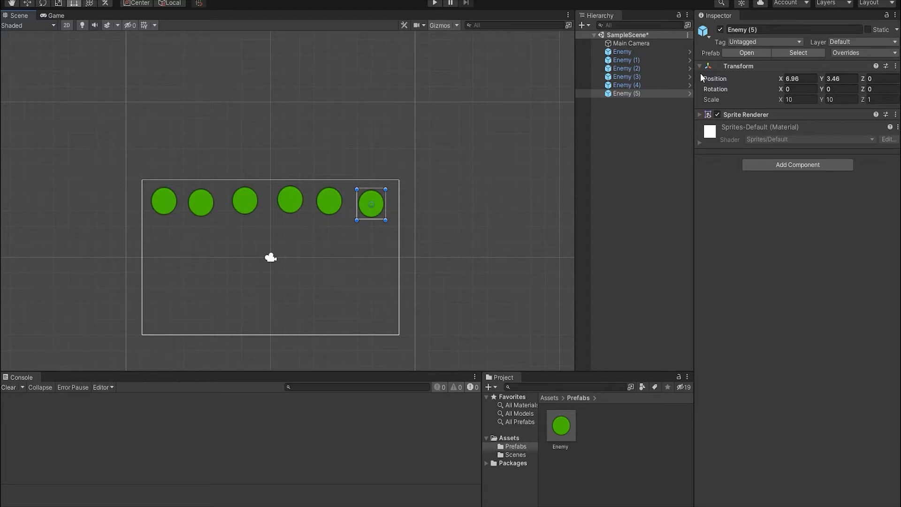
Step: Compare the Enemy prefab asset with its scene instances, including their Sprite Renderer settings
{"action": "left_click", "coordinate": [618, 87]}
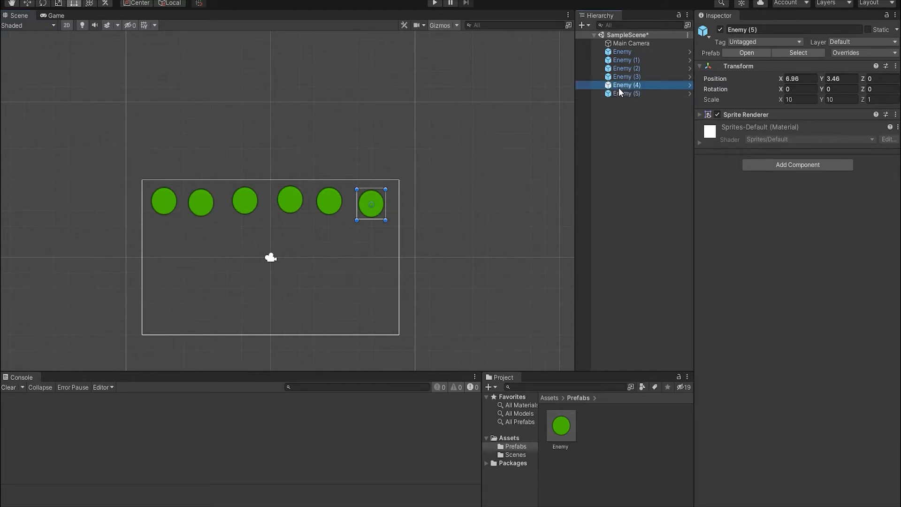
{"action": "left_click", "coordinate": [570, 417]}
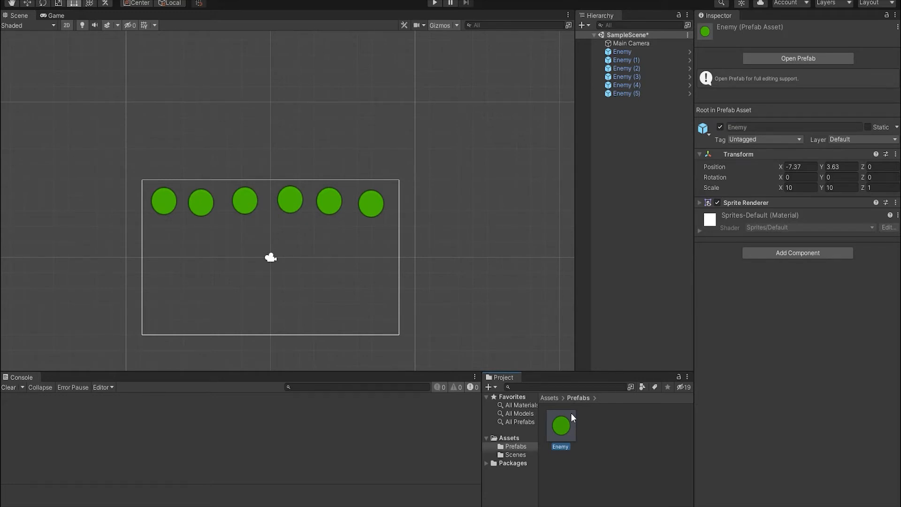
{"action": "left_click", "coordinate": [620, 55]}
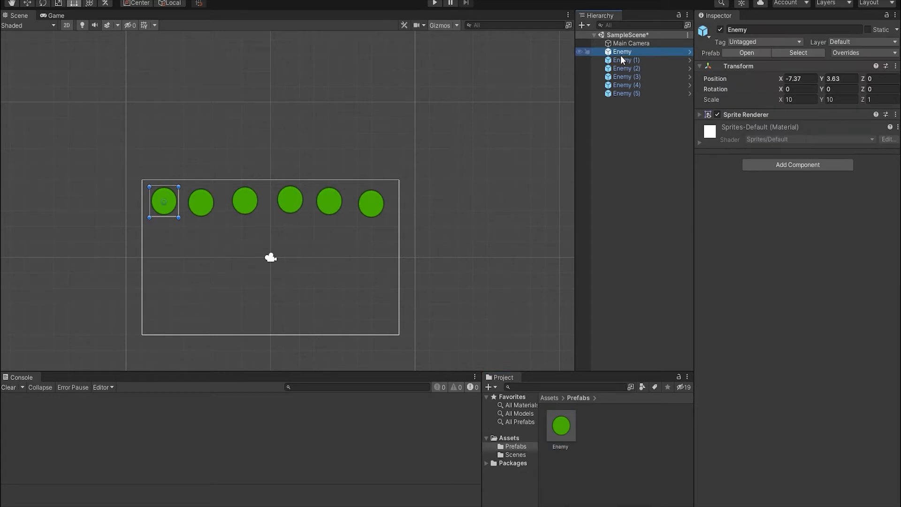
{"action": "left_click", "coordinate": [606, 94]}
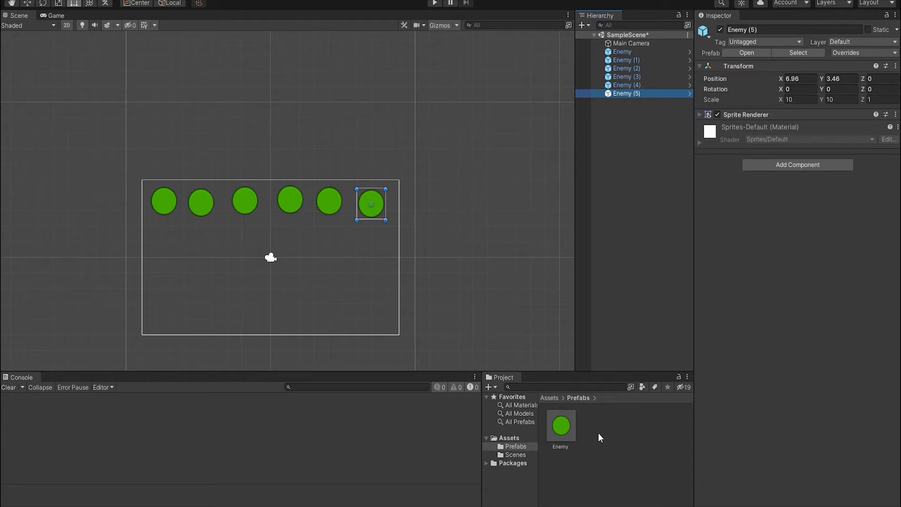
{"action": "left_click", "coordinate": [647, 52]}
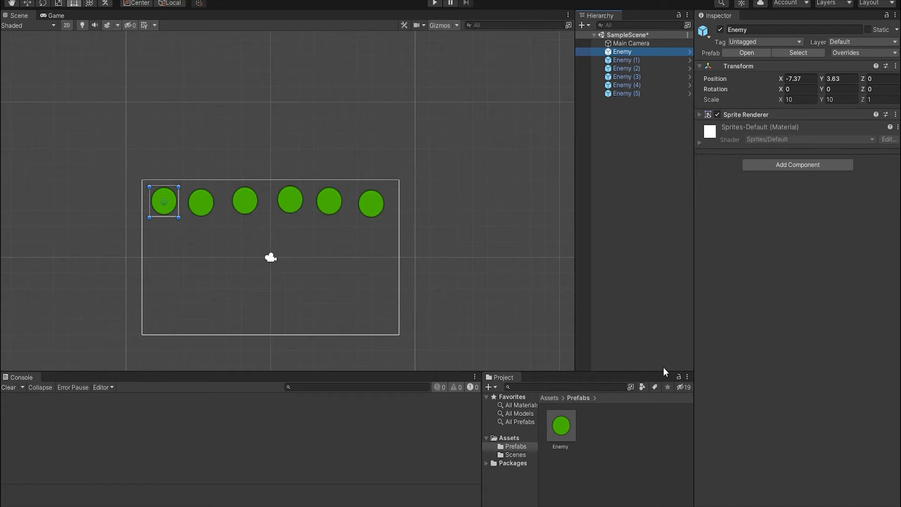
{"action": "left_click", "coordinate": [615, 86]}
{"action": "left_click", "coordinate": [617, 94]}
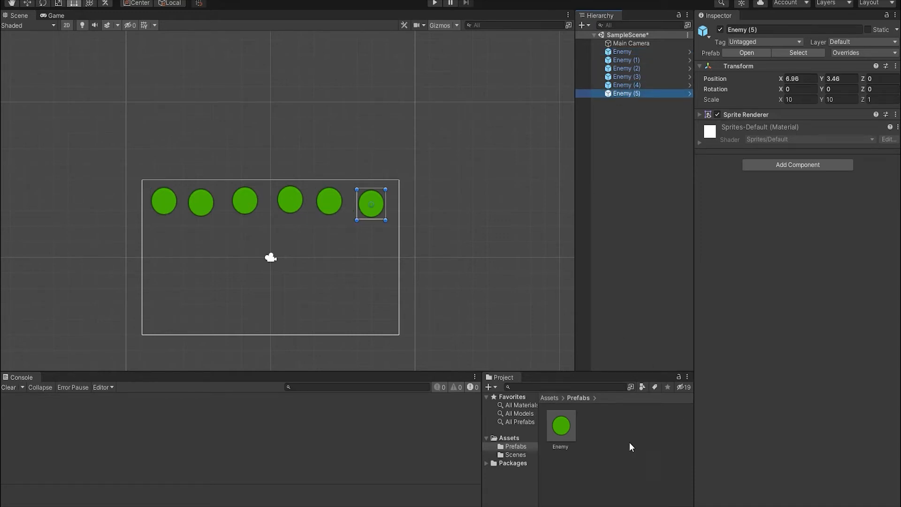
{"action": "left_click", "coordinate": [621, 69]}
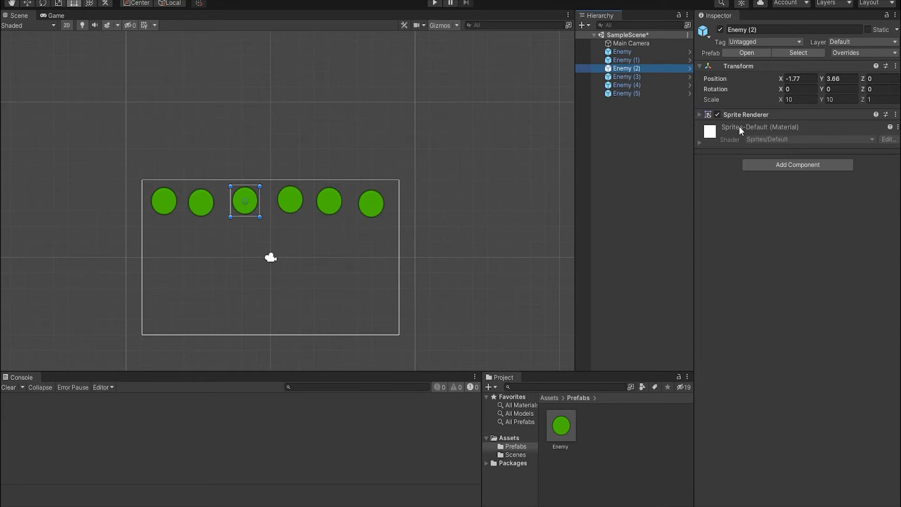
{"action": "left_click", "coordinate": [698, 115]}
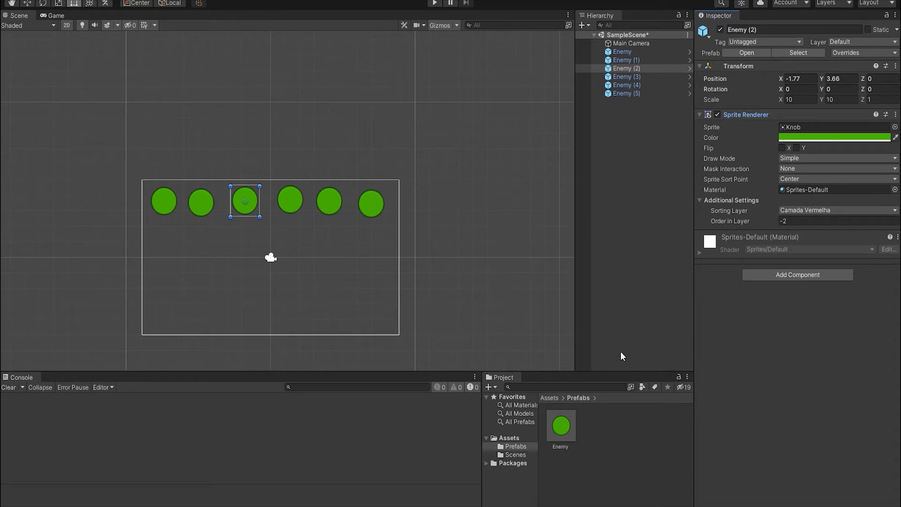
{"action": "left_click", "coordinate": [566, 426]}
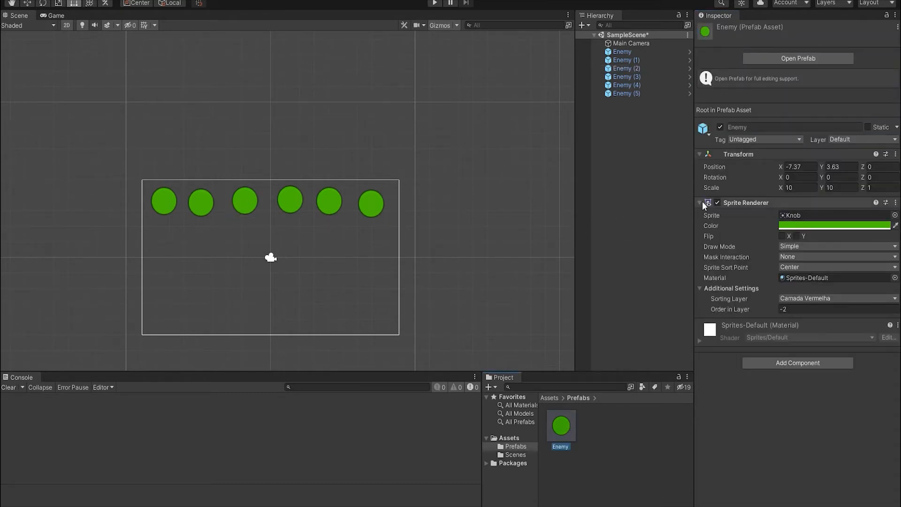
{"action": "left_click", "coordinate": [633, 434]}
{"action": "left_click", "coordinate": [622, 85]}
Step: Change the Enemy prefab asset's sprite color to white (FFFFFF)
{"action": "left_click", "coordinate": [561, 424]}
{"action": "left_click", "coordinate": [578, 445]}
{"action": "left_click", "coordinate": [570, 435]}
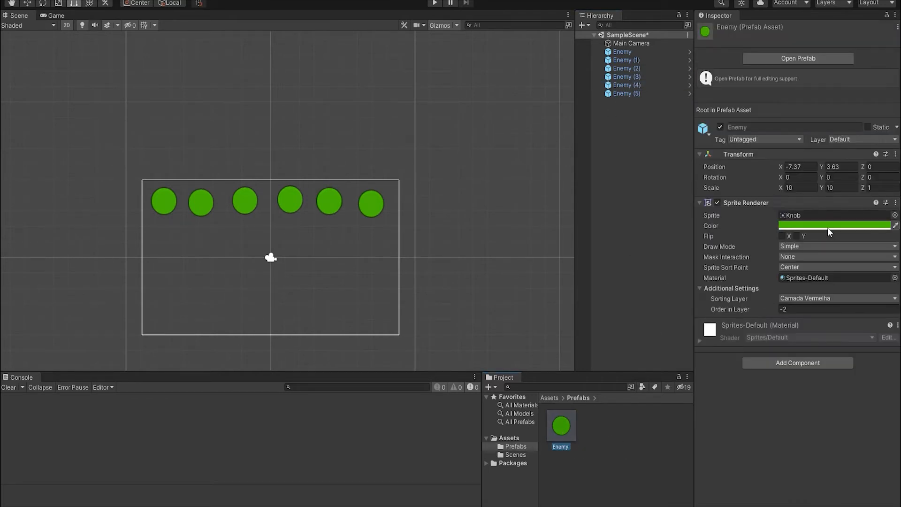
{"action": "left_click", "coordinate": [827, 226]}
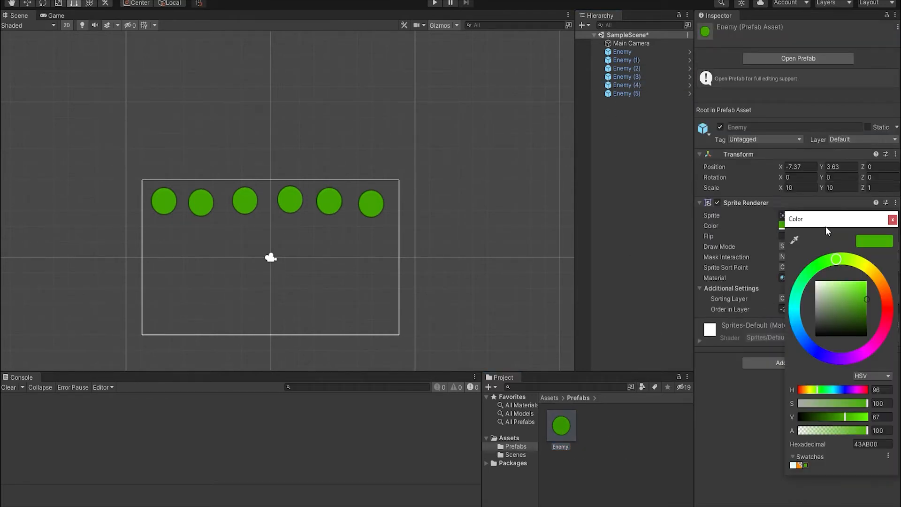
{"action": "left_click", "coordinate": [821, 290]}
{"action": "left_click_drag", "start_coordinate": [821, 292], "coordinate": [814, 273]}
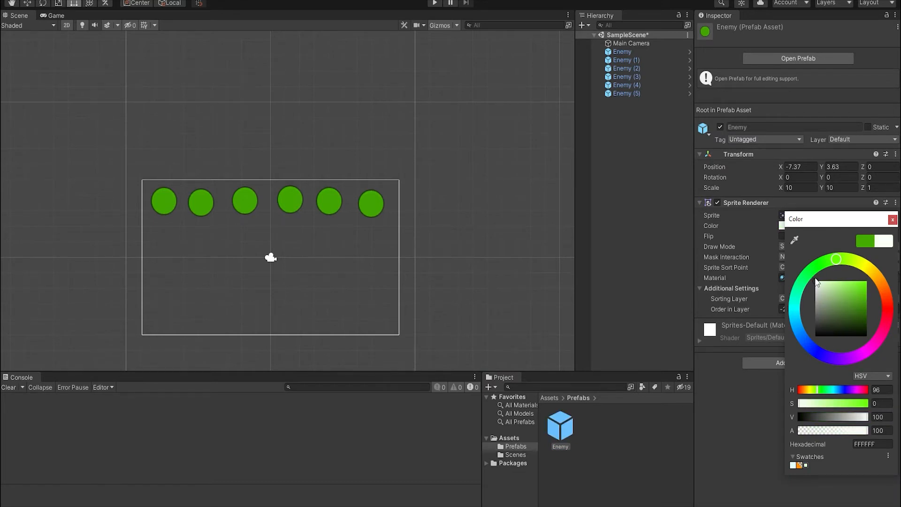
{"action": "left_click", "coordinate": [730, 417]}
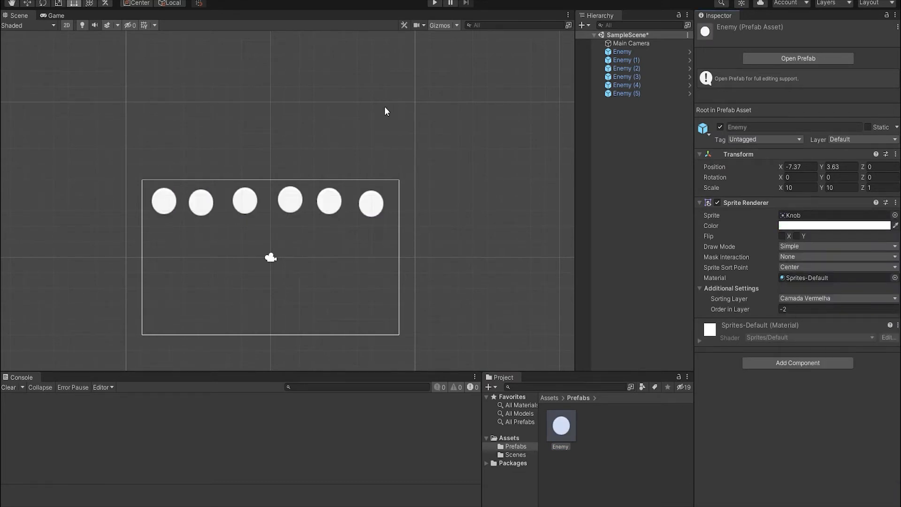
Step: Inspect the sprite color of all six Enemy instances together and of single instances such as Enemy (3)
{"action": "left_click_drag", "start_coordinate": [93, 136], "coordinate": [484, 223]}
{"action": "left_click", "coordinate": [471, 219]}
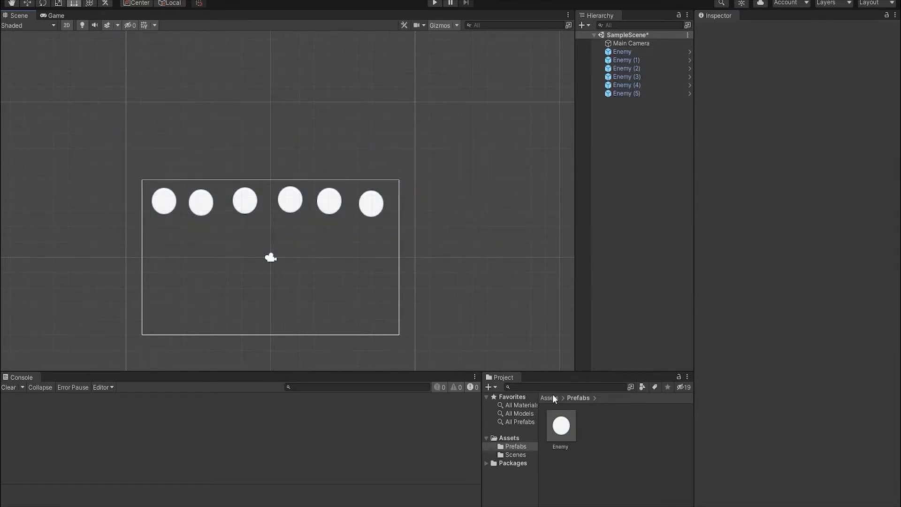
{"action": "left_click_drag", "start_coordinate": [409, 121], "coordinate": [92, 249]}
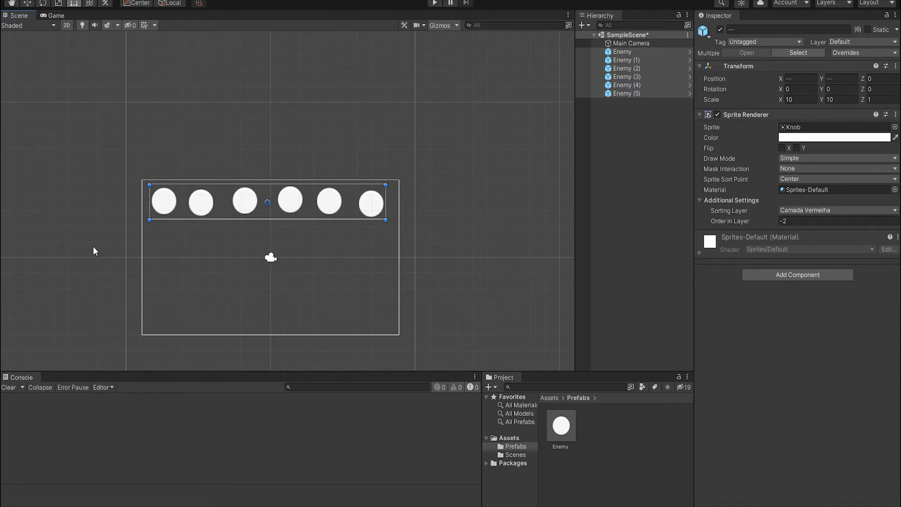
{"action": "left_click", "coordinate": [336, 200]}
{"action": "left_click", "coordinate": [293, 202]}
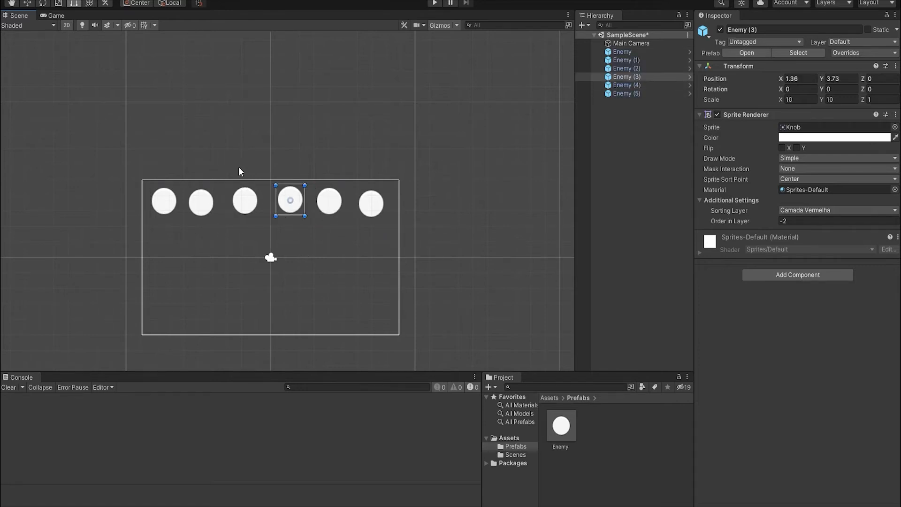
Step: Set the sorting layer of the Enemy (2) instance to Camada Verde
{"action": "left_click", "coordinate": [229, 202]}
{"action": "left_click", "coordinate": [249, 201]}
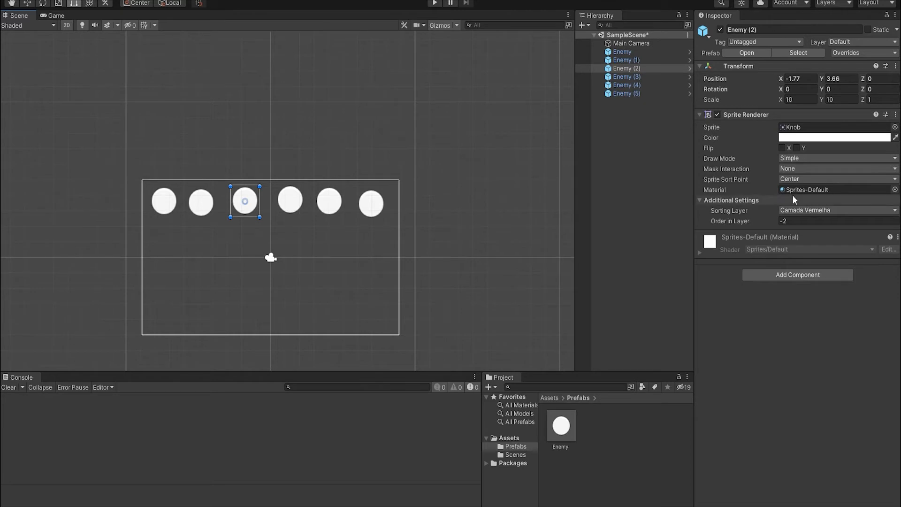
{"action": "left_click", "coordinate": [832, 211]}
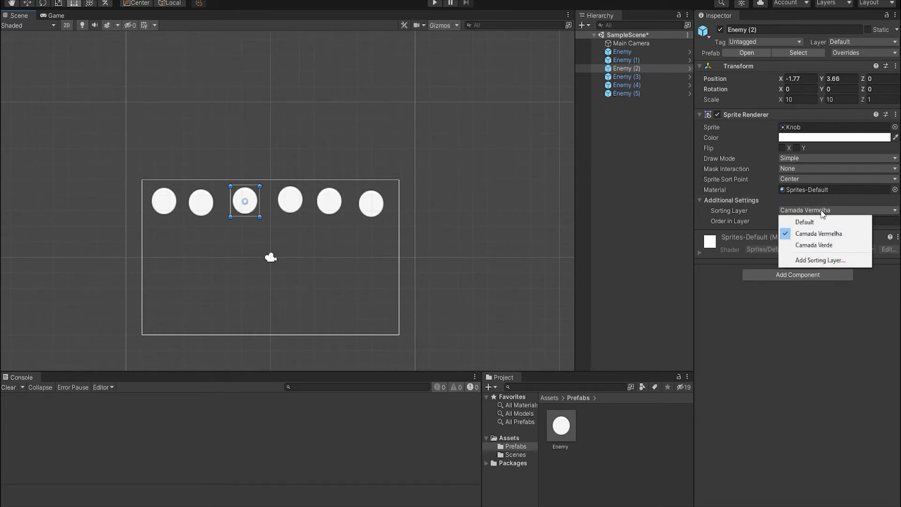
{"action": "left_click", "coordinate": [825, 244]}
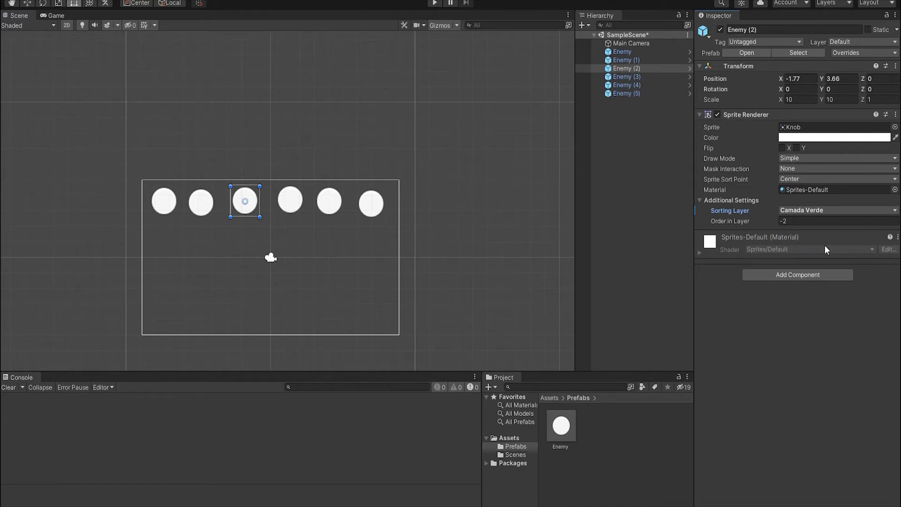
Step: Reapply the Camada Verde sorting layer to the Enemy (2) instance and nudge it to about X -1.74, Y 3.56
{"action": "left_click", "coordinate": [804, 209]}
{"action": "left_click", "coordinate": [798, 244]}
{"action": "left_click", "coordinate": [624, 68]}
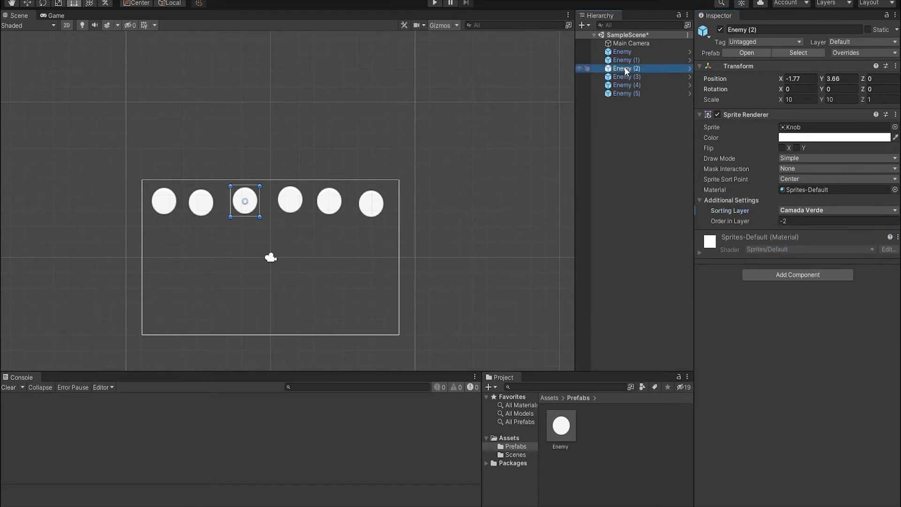
{"action": "left_click", "coordinate": [255, 207]}
{"action": "left_click_drag", "start_coordinate": [255, 207], "coordinate": [252, 208]}
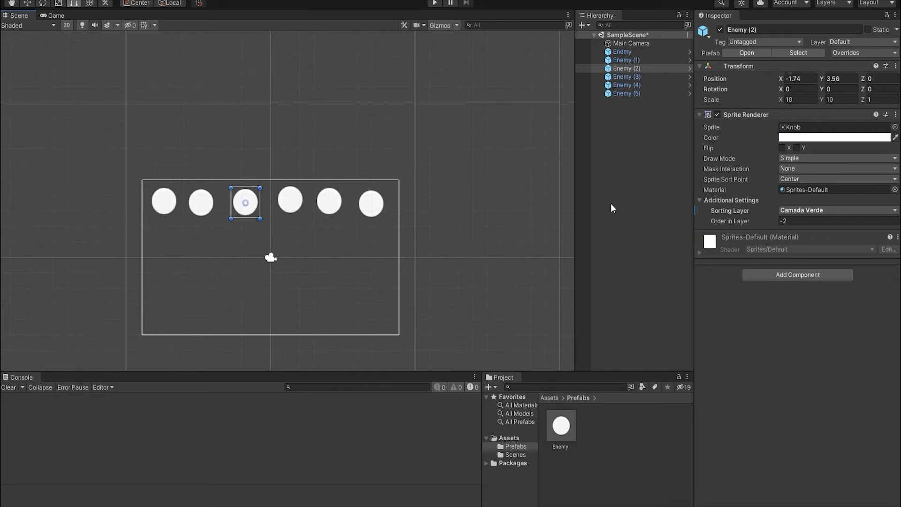
{"action": "left_click", "coordinate": [809, 210]}
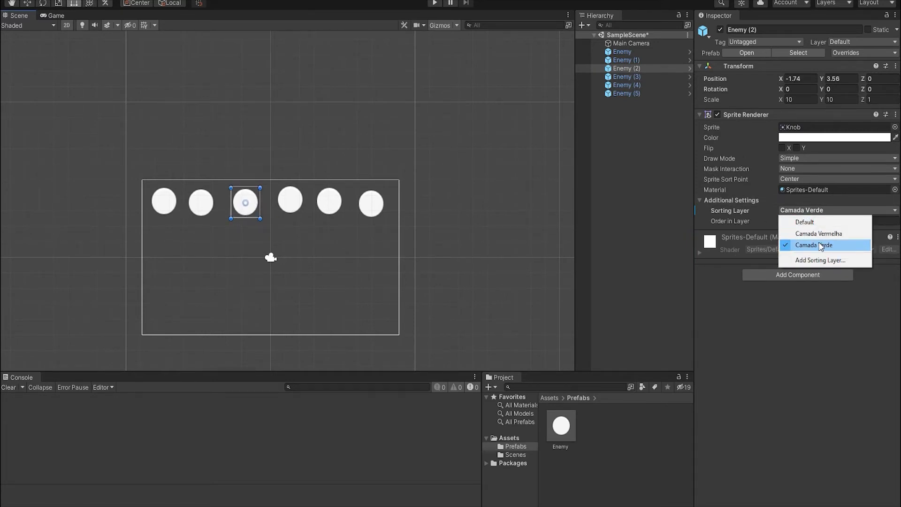
{"action": "left_click", "coordinate": [788, 211]}
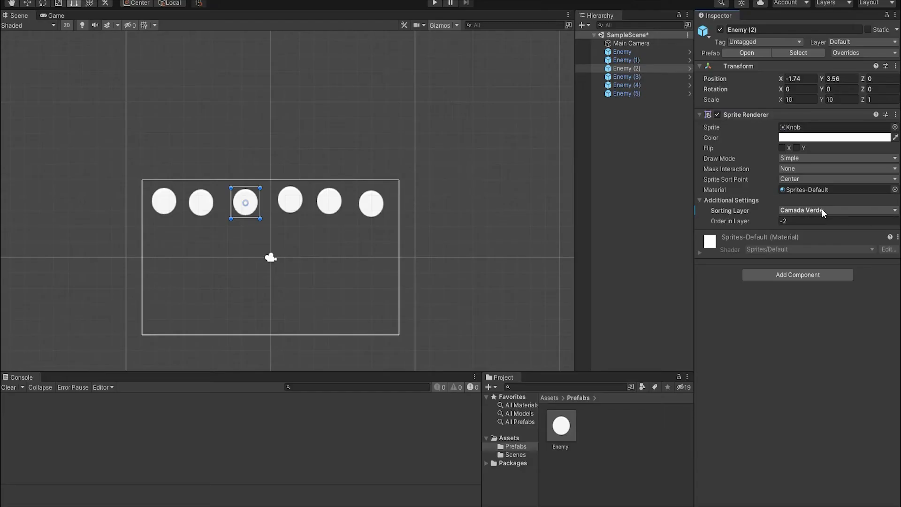
{"action": "left_click", "coordinate": [685, 282]}
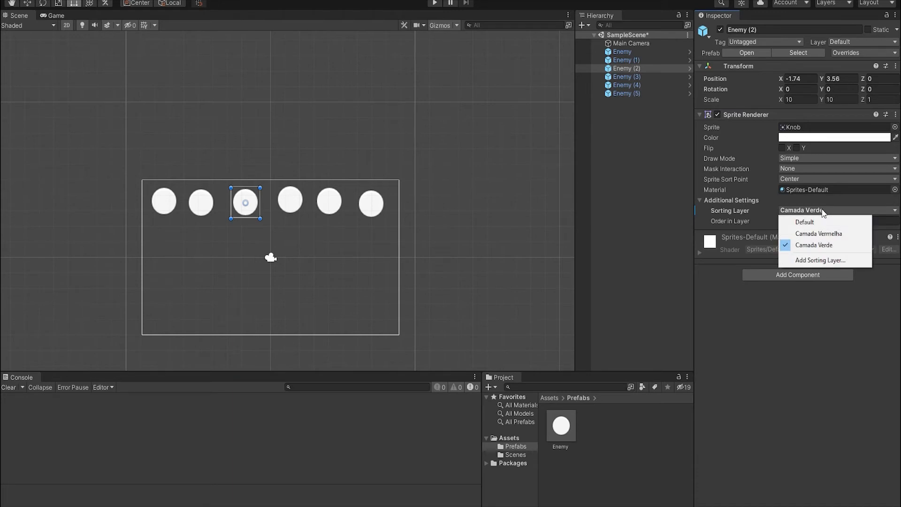
{"action": "left_click", "coordinate": [771, 215]}
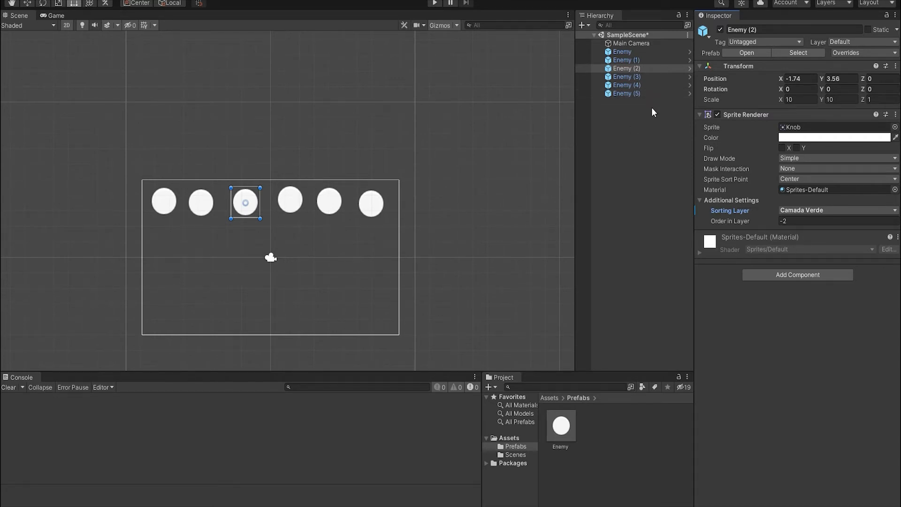
Step: Set the sprite color of the Enemy (2) instance to blue (0079FF)
{"action": "left_click", "coordinate": [817, 137]}
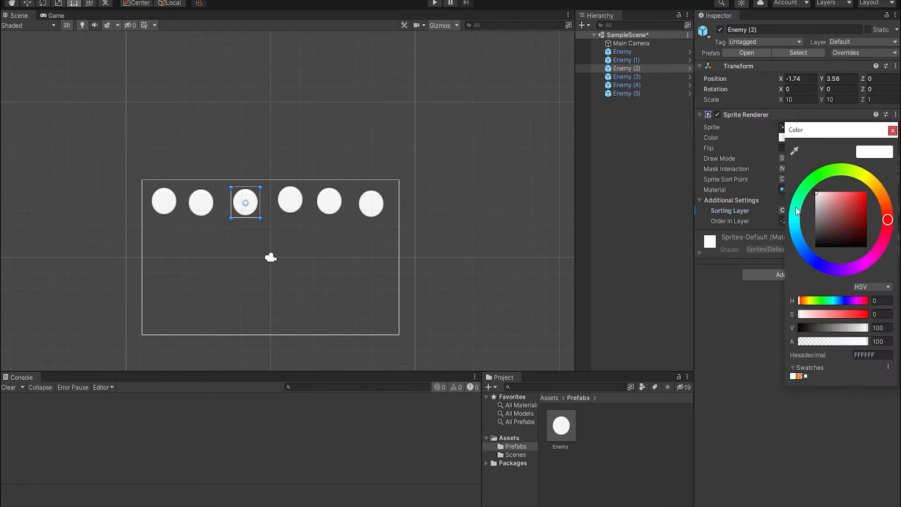
{"action": "left_click", "coordinate": [745, 324]}
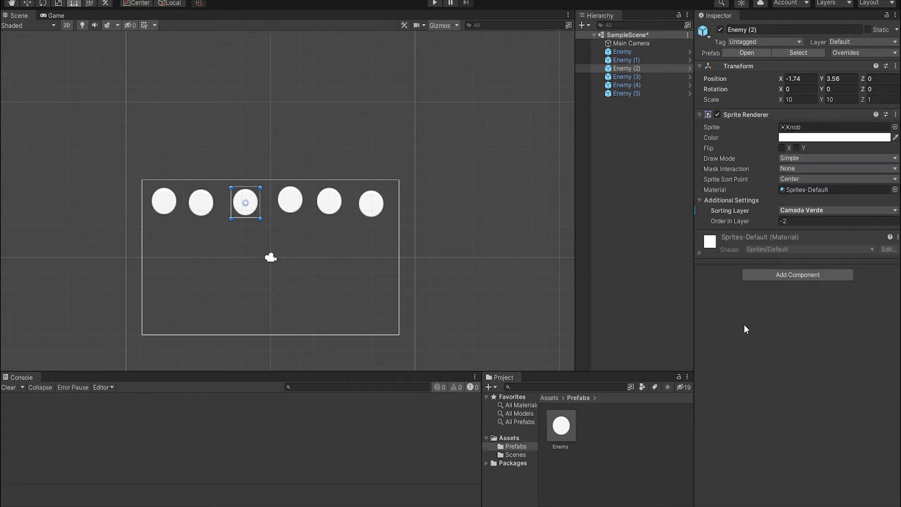
{"action": "left_click", "coordinate": [820, 137]}
{"action": "left_click", "coordinate": [801, 246]}
{"action": "left_click", "coordinate": [853, 214]}
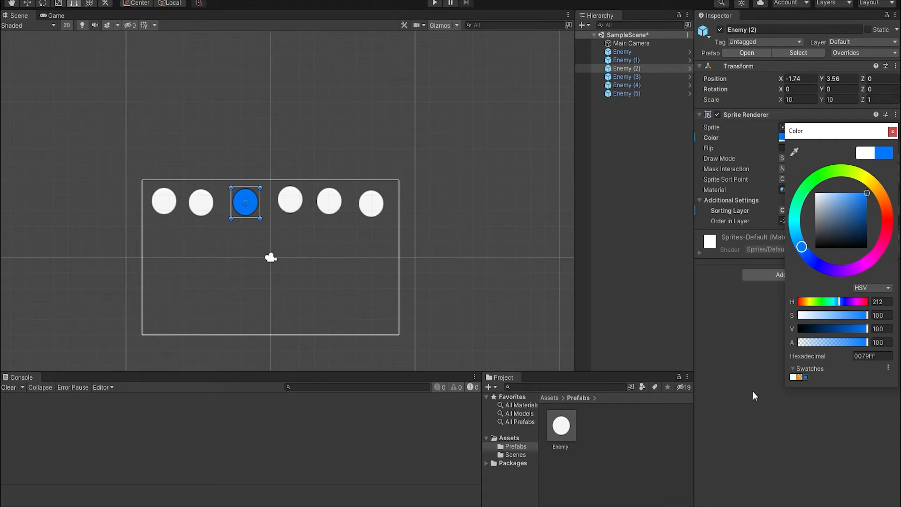
{"action": "left_click", "coordinate": [749, 373]}
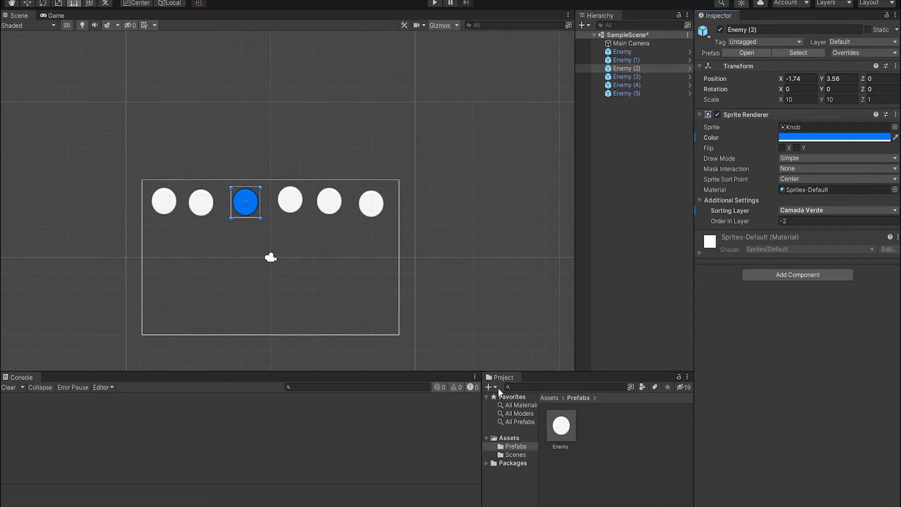
Step: Change the Enemy prefab asset's sprite color to bright green
{"action": "left_click", "coordinate": [552, 411]}
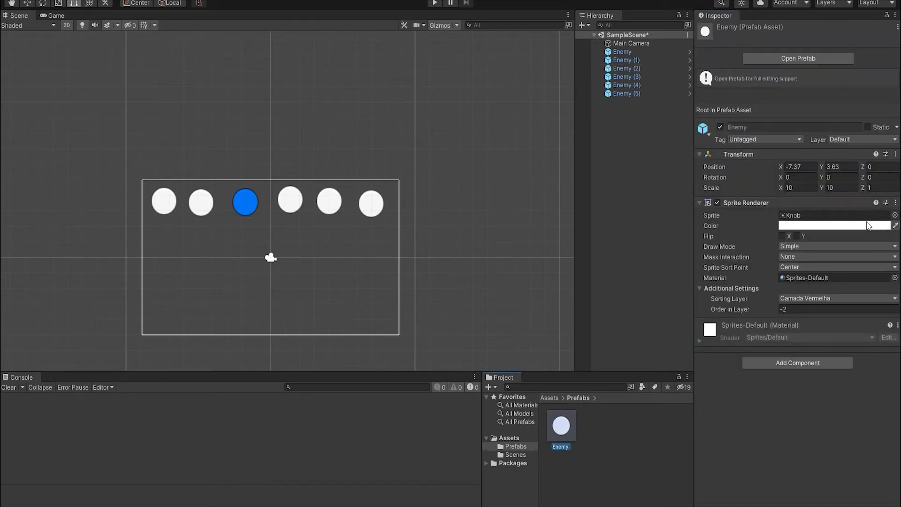
{"action": "left_click", "coordinate": [831, 226]}
{"action": "left_click_drag", "start_coordinate": [816, 262], "coordinate": [823, 257]}
{"action": "left_click_drag", "start_coordinate": [846, 292], "coordinate": [868, 276]}
{"action": "left_click", "coordinate": [592, 420]}
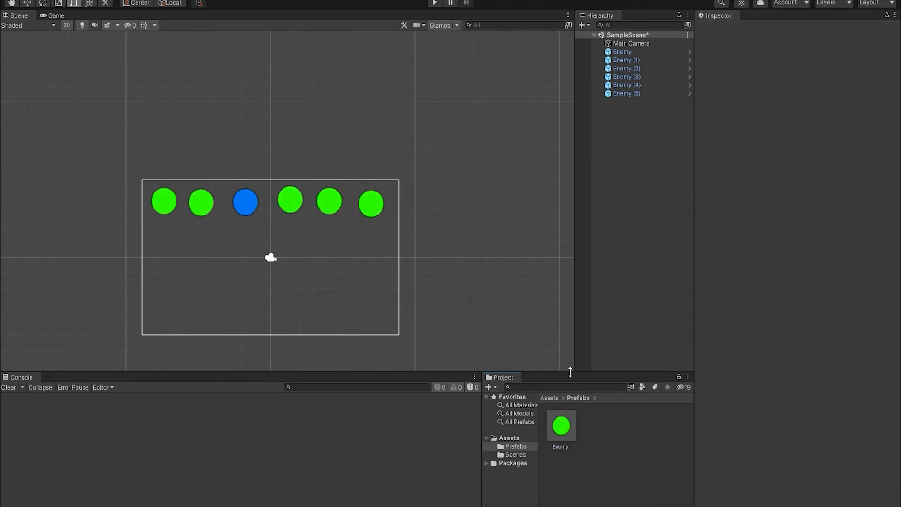
Step: Compare the Sprite Renderer color and sorting layer of the Enemy (2) instance with those of the Enemy prefab asset
{"action": "left_click", "coordinate": [243, 209]}
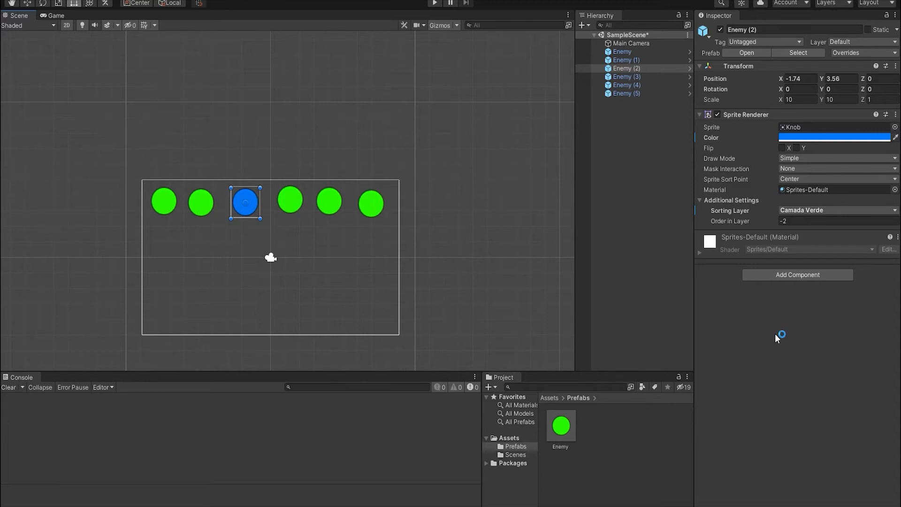
{"action": "left_click", "coordinate": [564, 426]}
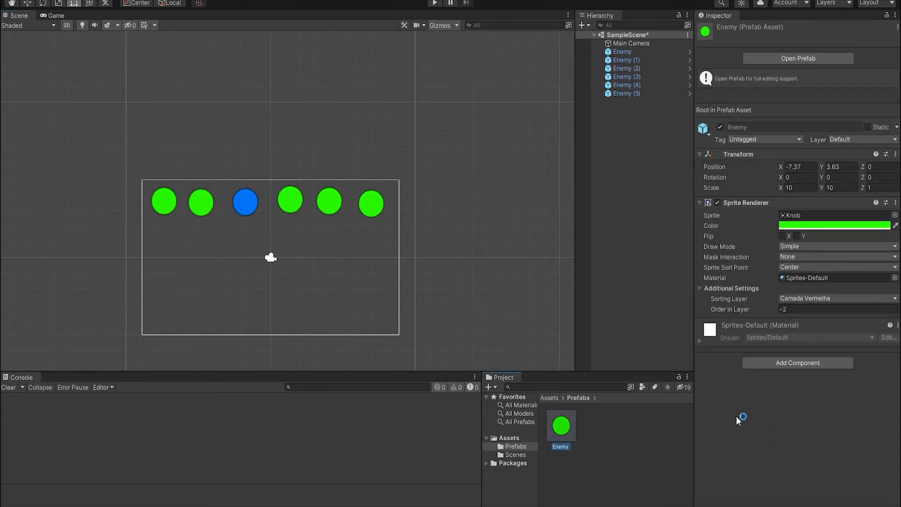
{"action": "left_click", "coordinate": [234, 195]}
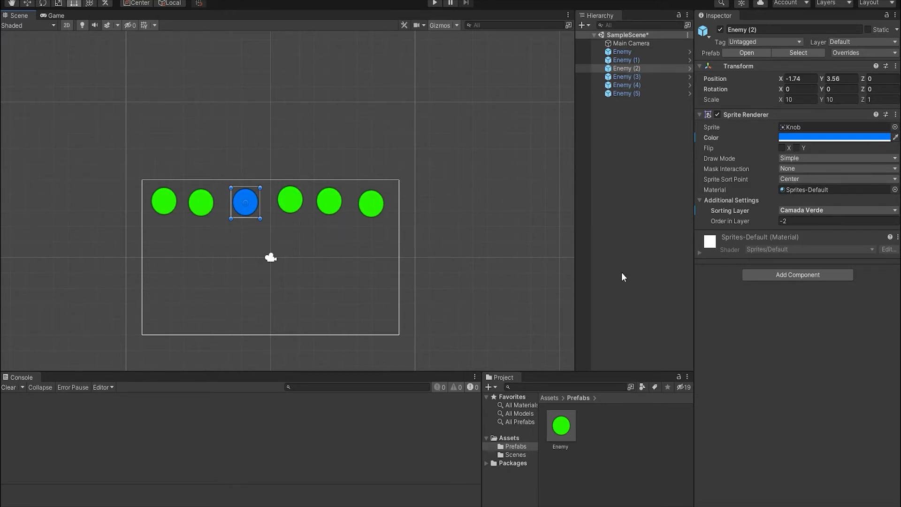
{"action": "left_click", "coordinate": [803, 137]}
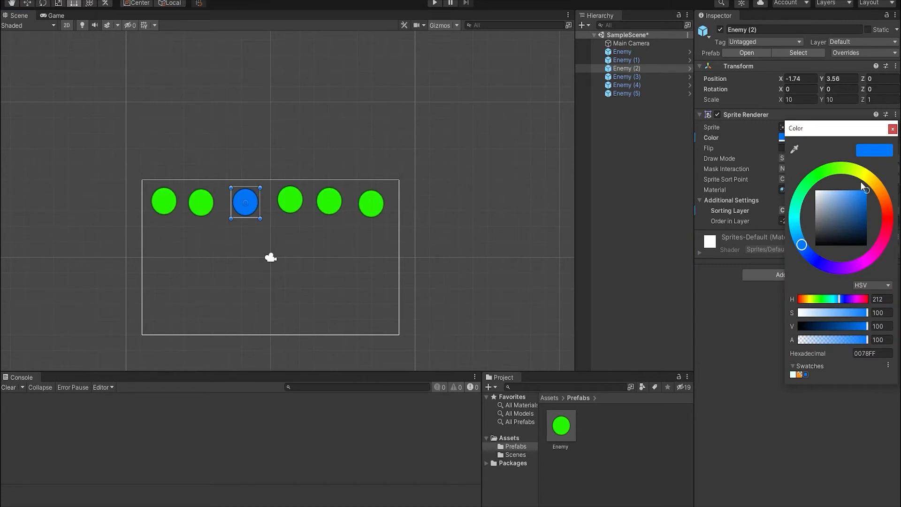
{"action": "left_click", "coordinate": [617, 67]}
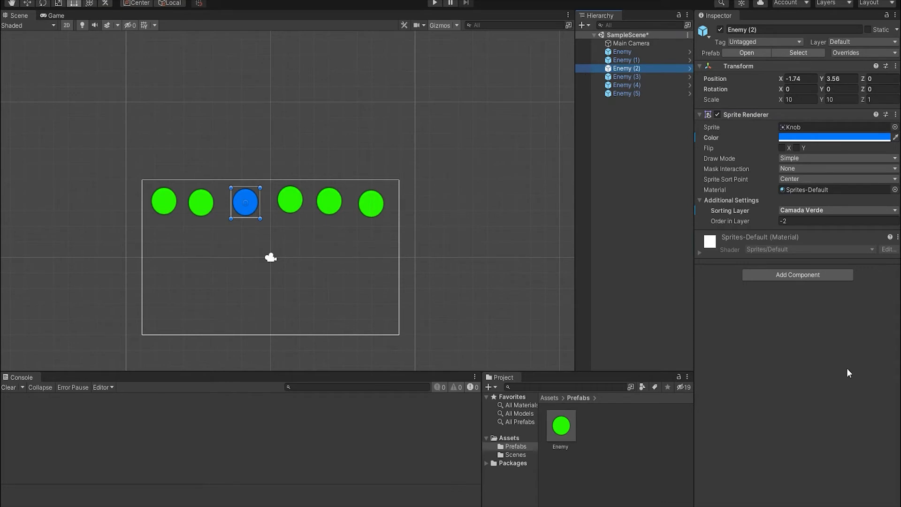
{"action": "left_click", "coordinate": [629, 66]}
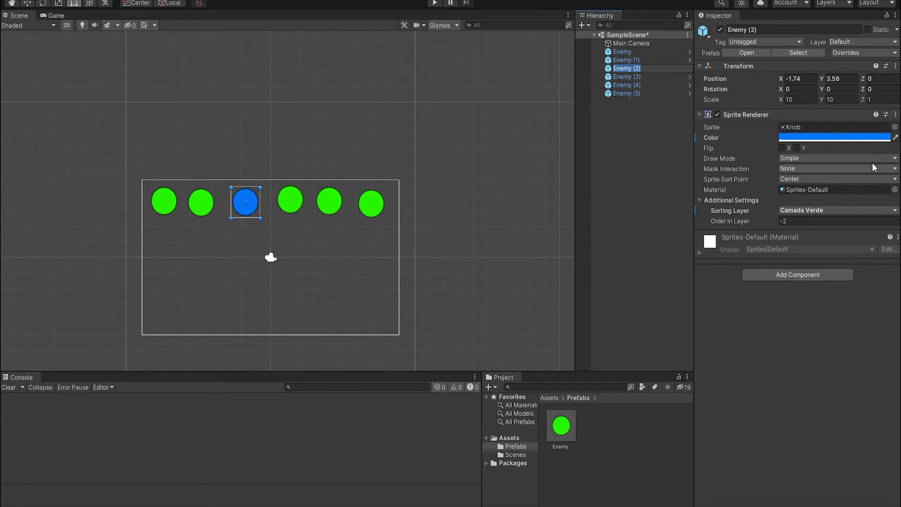
Step: Set the sprite color of the Enemy (2) instance to yellow
{"action": "left_click", "coordinate": [840, 130]}
{"action": "left_click", "coordinate": [841, 136]}
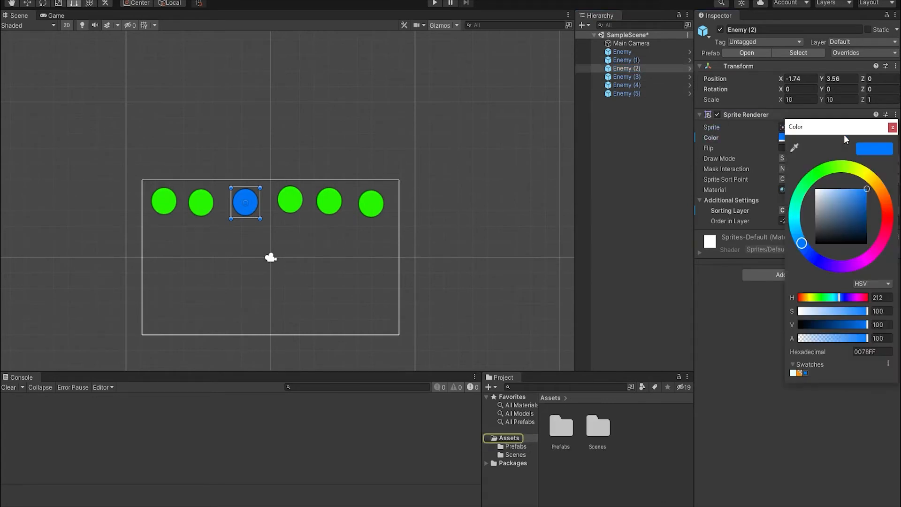
{"action": "left_click", "coordinate": [867, 183]}
{"action": "left_click", "coordinate": [732, 342]}
Step: Set the sorting layer of the Enemy (2) instance to Default and its order in layer to 0
{"action": "left_click", "coordinate": [806, 212]}
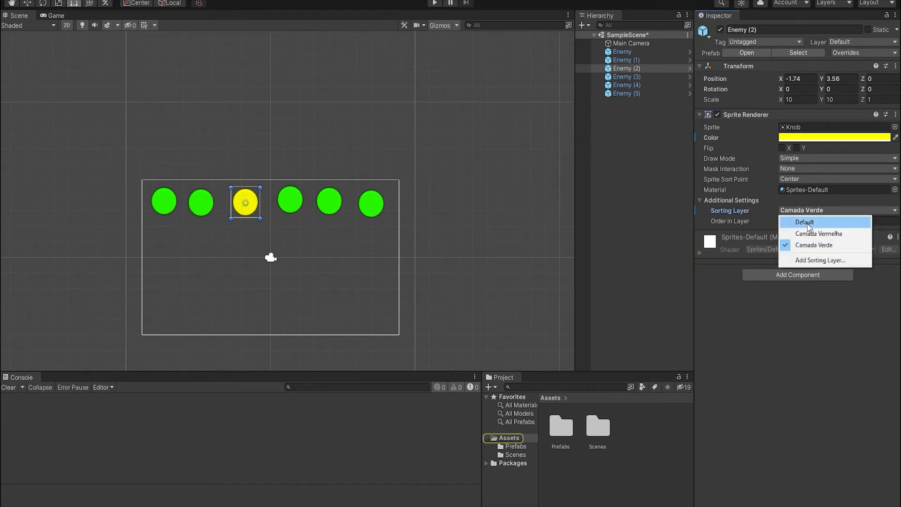
{"action": "left_click", "coordinate": [802, 225]}
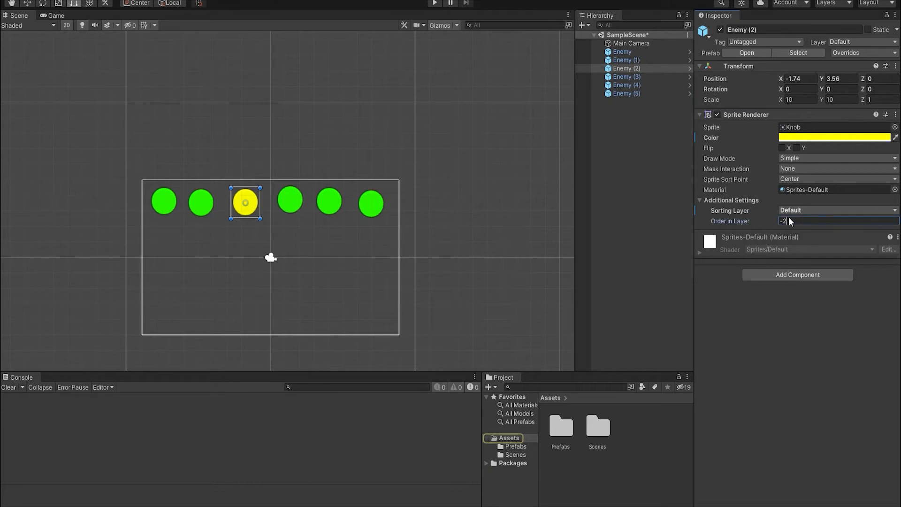
{"action": "type", "text": "0"}
{"action": "key", "text": "Return"}
{"action": "left_click", "coordinate": [650, 70]}
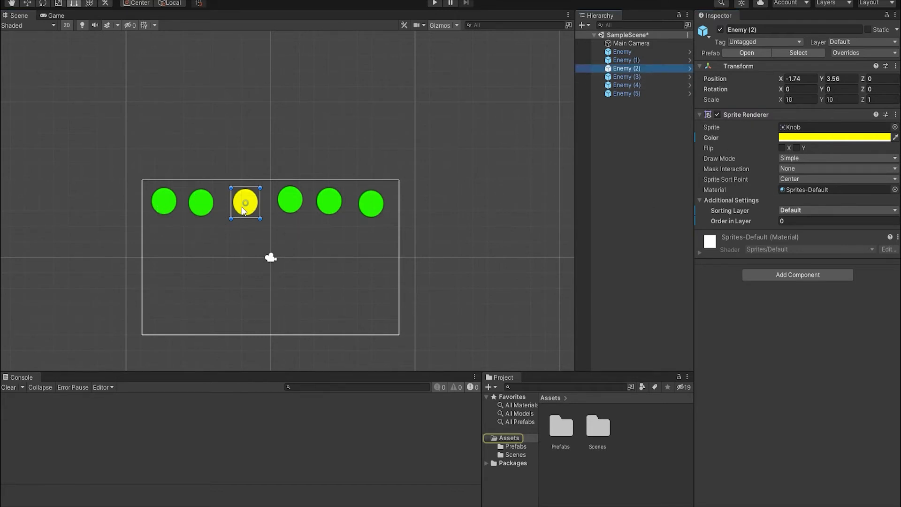
Step: Show the contents of the Prefabs folder and collapse the Transform and Sprite Renderer components of Enemy (2)
{"action": "left_click", "coordinate": [516, 447]}
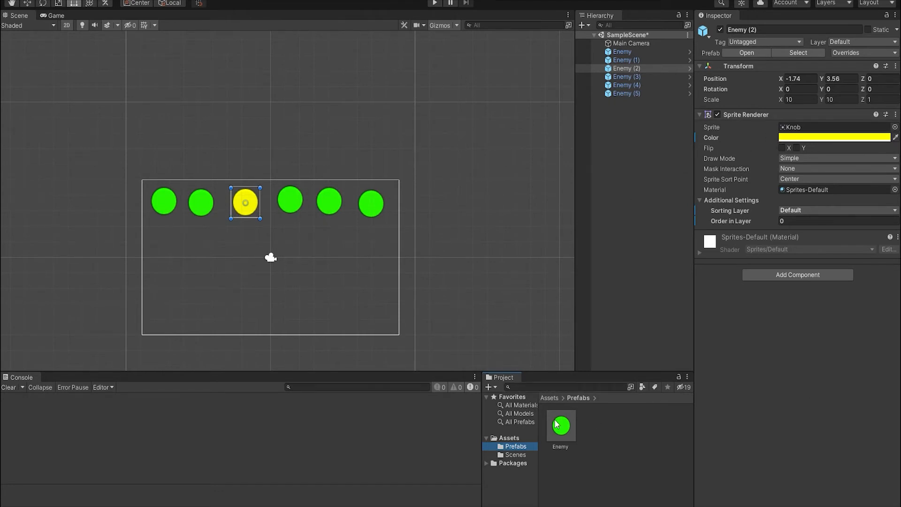
{"action": "right_click", "coordinate": [774, 117]}
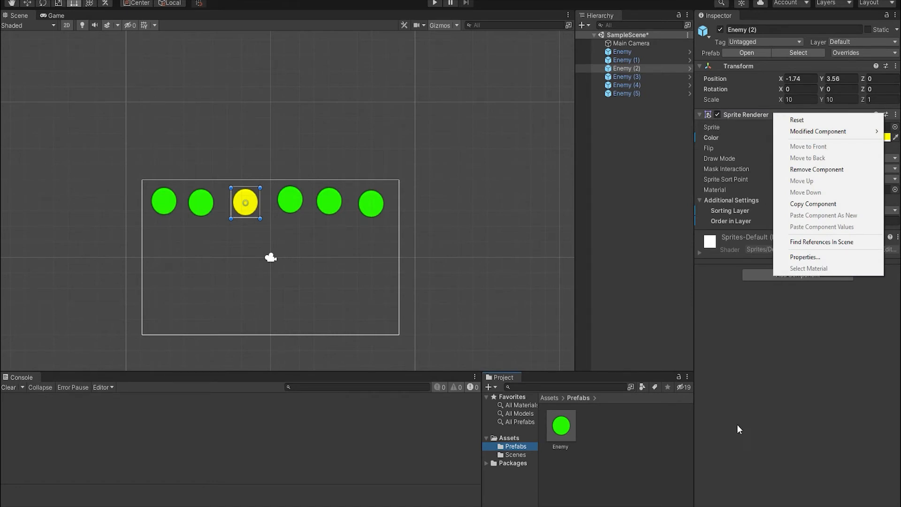
{"action": "left_click", "coordinate": [737, 425]}
{"action": "right_click", "coordinate": [758, 119]}
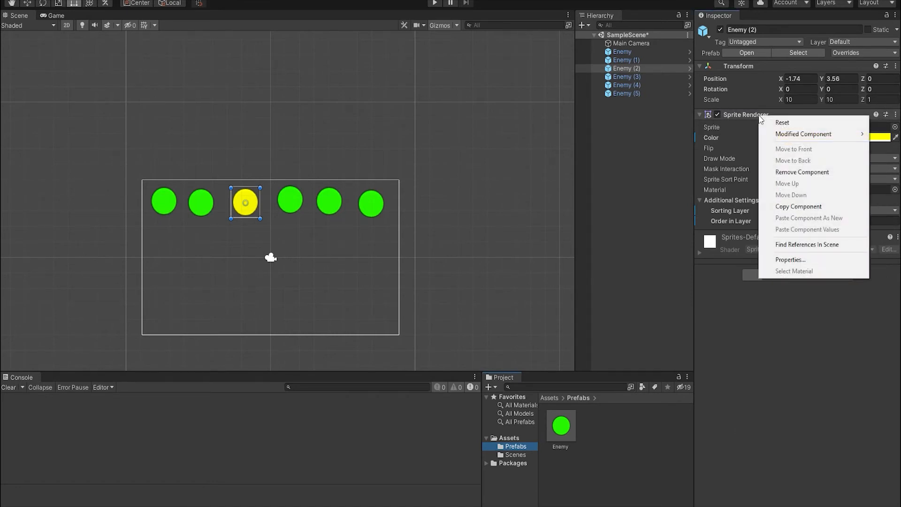
{"action": "left_click", "coordinate": [696, 113]}
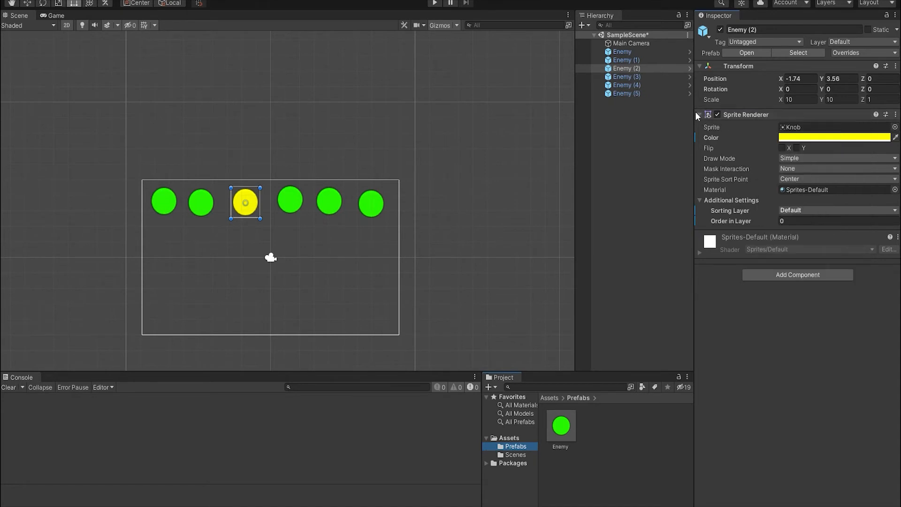
{"action": "left_click", "coordinate": [698, 115]}
{"action": "left_click", "coordinate": [730, 70]}
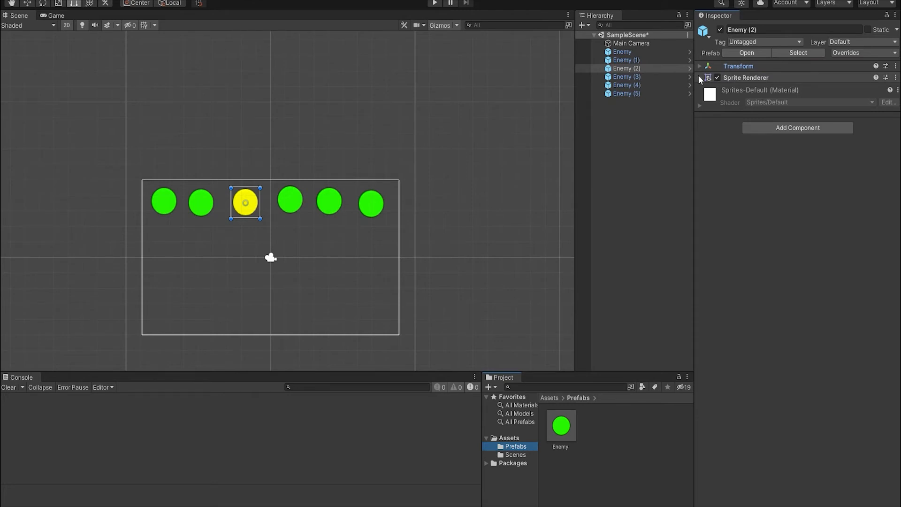
Step: Add a Rigidbody 2D component to the Enemy (2) instance and collapse its settings
{"action": "left_click", "coordinate": [790, 127]}
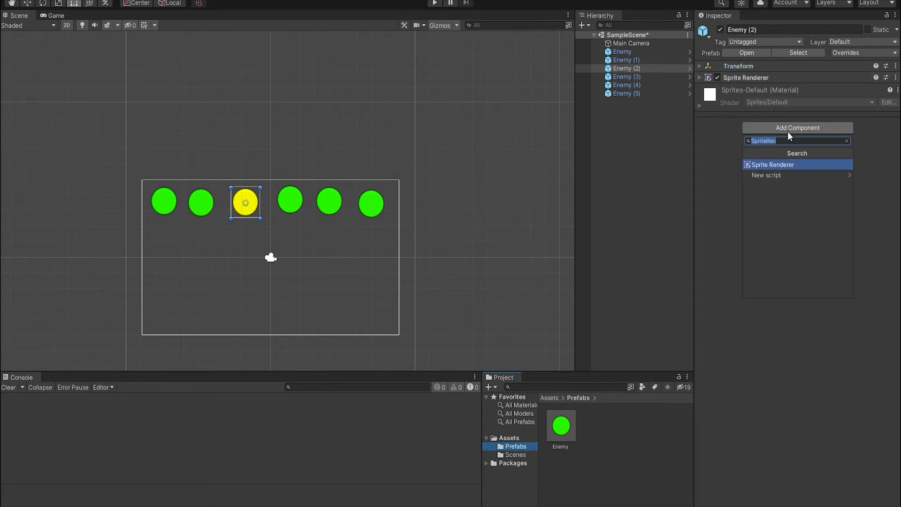
{"action": "type", "text": "rigi"}
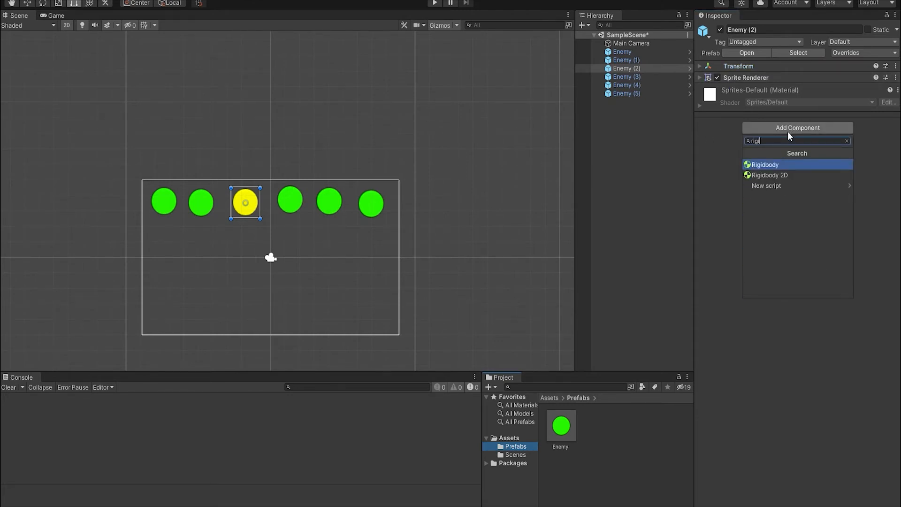
{"action": "key", "text": "Down"}
{"action": "key", "text": "Return"}
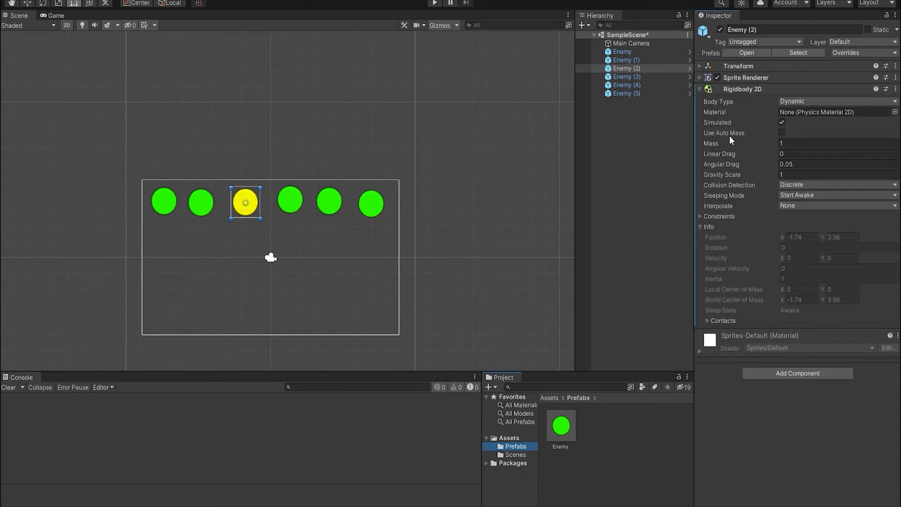
{"action": "left_click", "coordinate": [700, 90]}
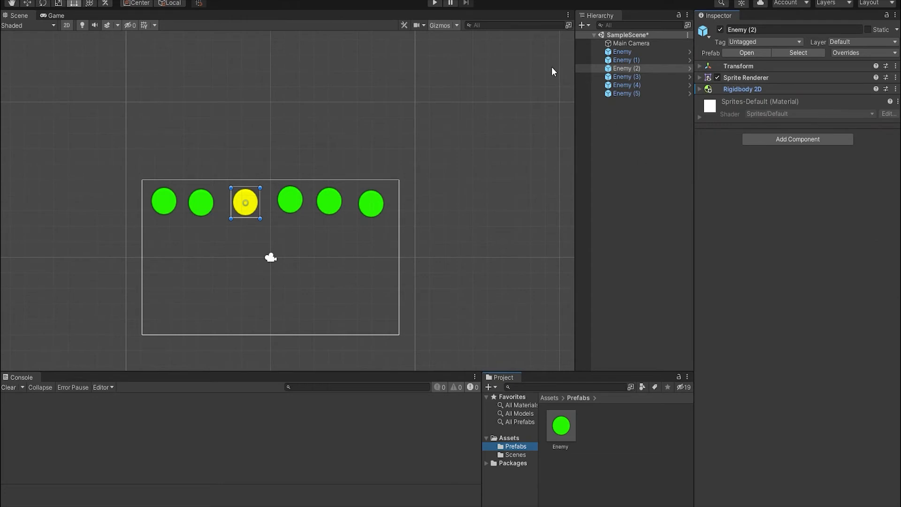
Step: Check the Rigidbody 2D settings of Enemy (2) and compare its component list with the Enemy prefab asset's
{"action": "left_click", "coordinate": [704, 91]}
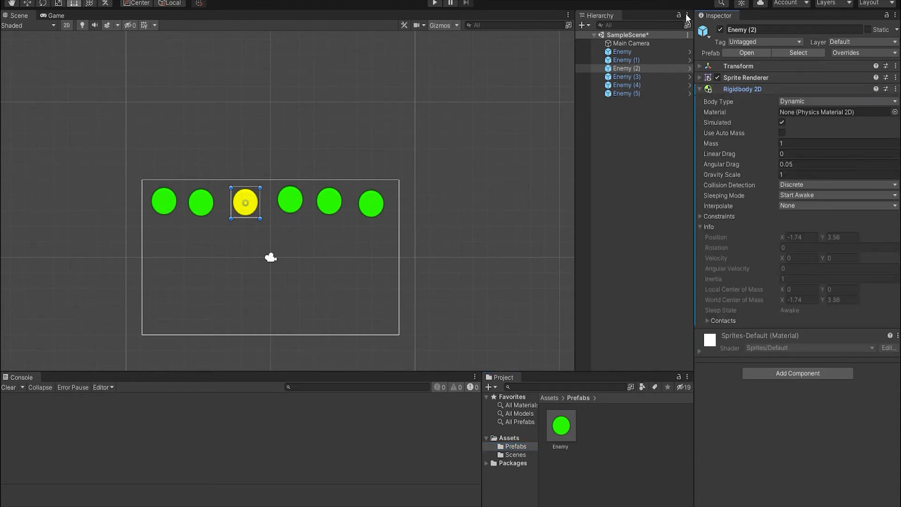
{"action": "left_click", "coordinate": [699, 90]}
{"action": "left_click", "coordinate": [561, 430]}
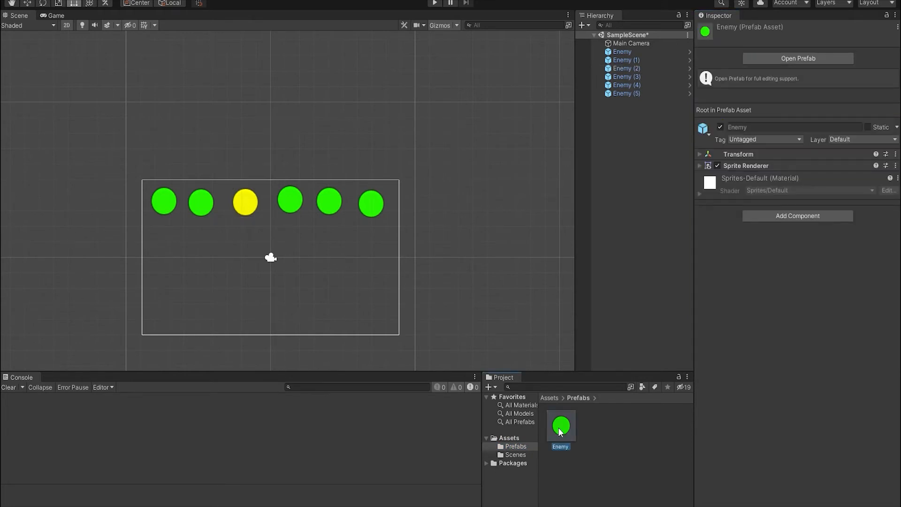
Step: Apply the modified Sprite Renderer component of the Enemy (2) instance to the Enemy prefab
{"action": "left_click", "coordinate": [628, 69]}
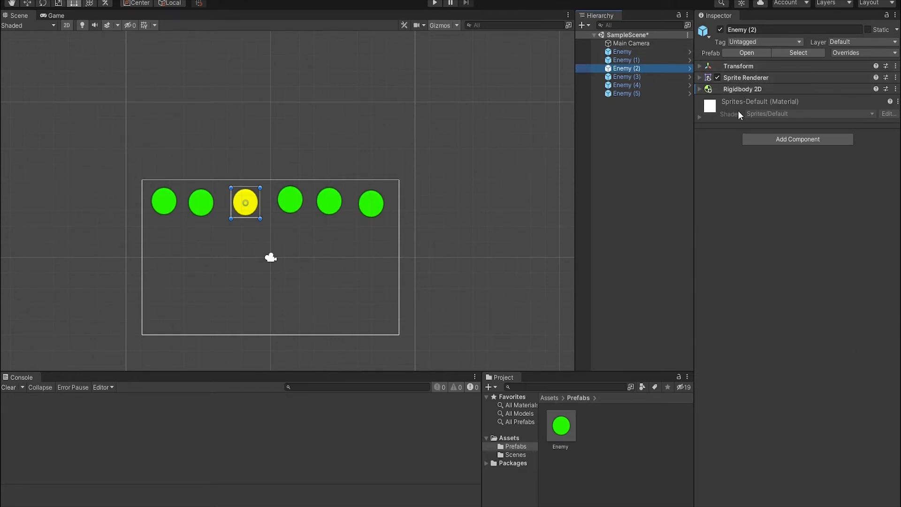
{"action": "right_click", "coordinate": [734, 77]}
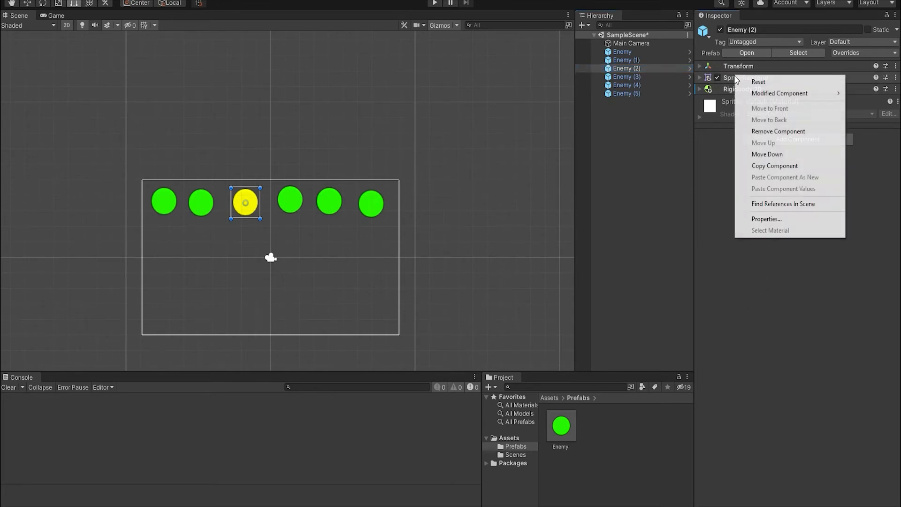
{"action": "mouse_move", "coordinate": [778, 96]}
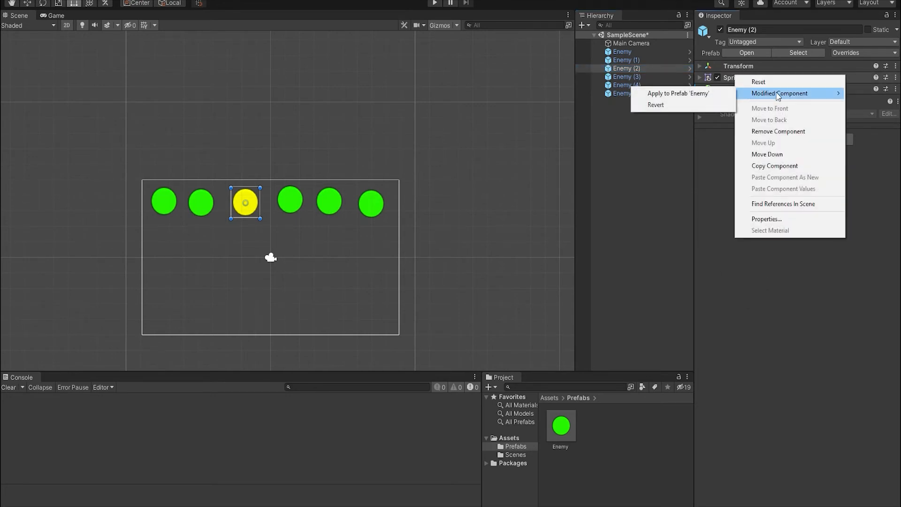
{"action": "left_click", "coordinate": [704, 96]}
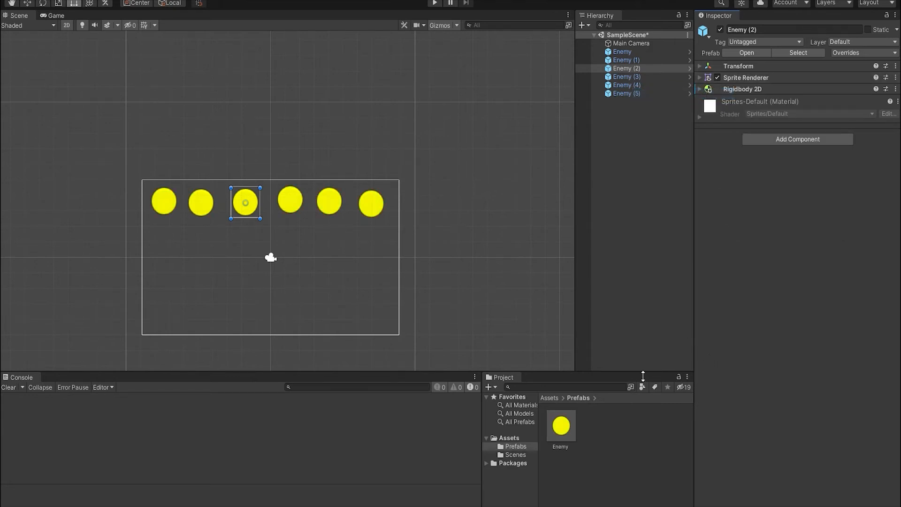
Step: Check the Sprite Renderer settings of the Enemy prefab asset and collapse the component again
{"action": "left_click", "coordinate": [562, 429]}
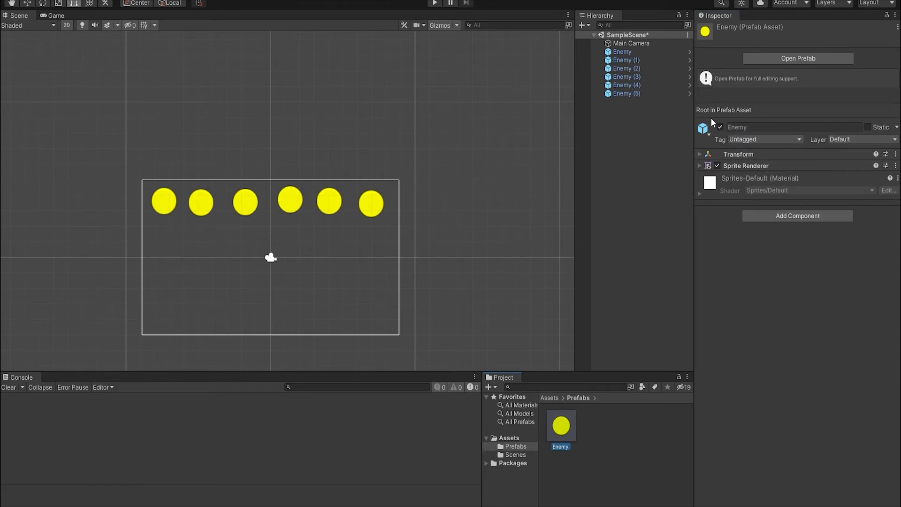
{"action": "left_click", "coordinate": [700, 165]}
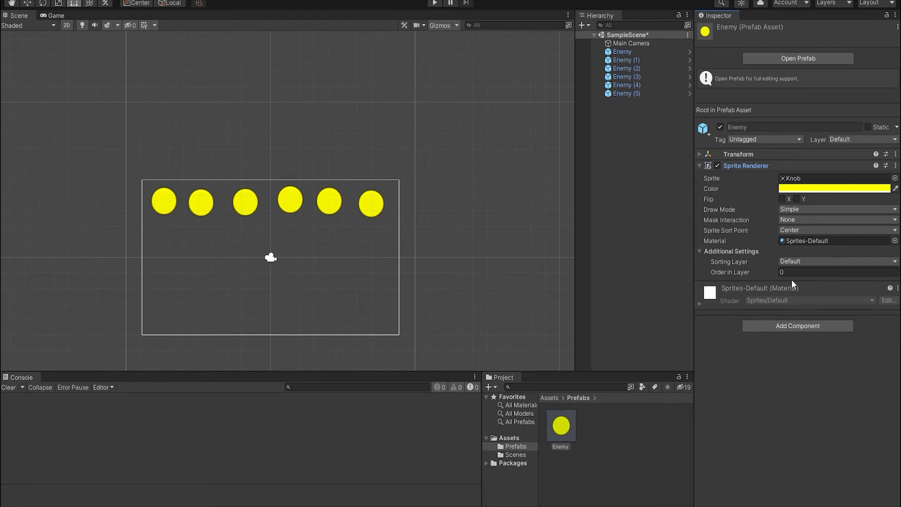
{"action": "left_click", "coordinate": [700, 166]}
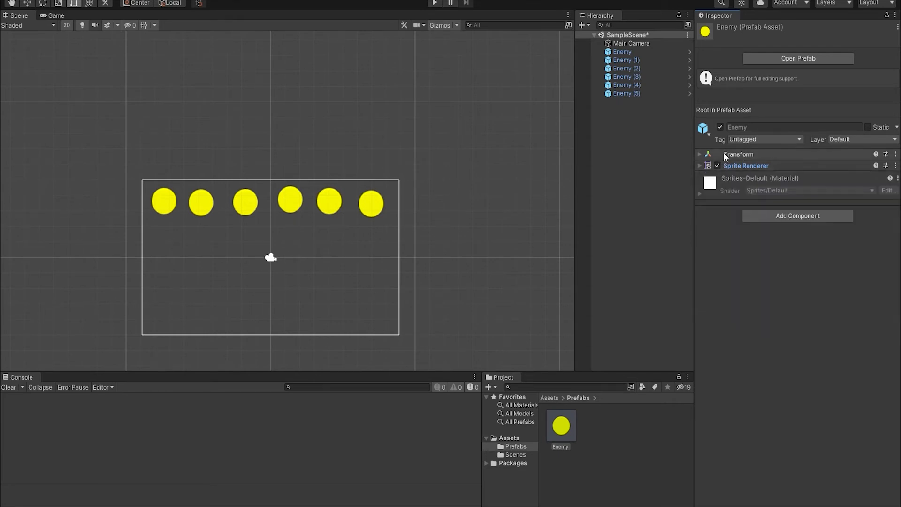
Step: Check the Sprite Renderer's component options and the list of prefab overrides for the Enemy (2) instance
{"action": "left_click", "coordinate": [628, 69]}
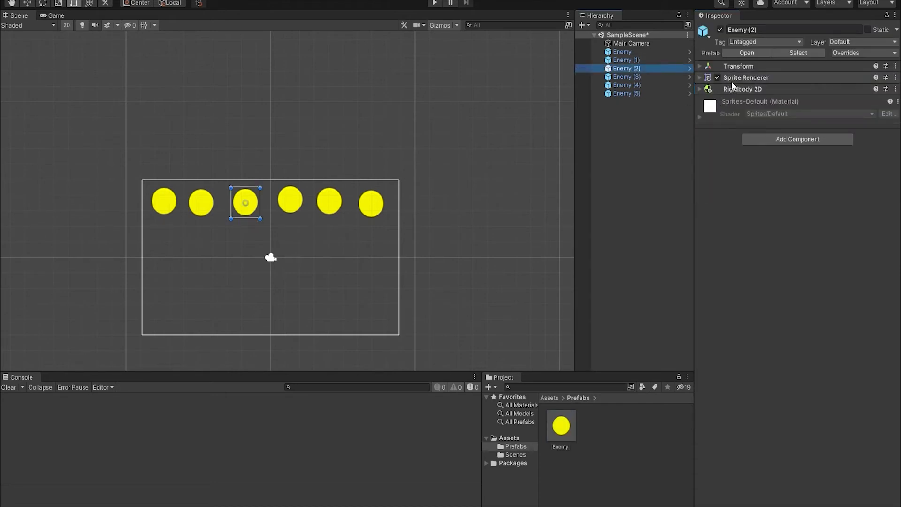
{"action": "right_click", "coordinate": [759, 78]}
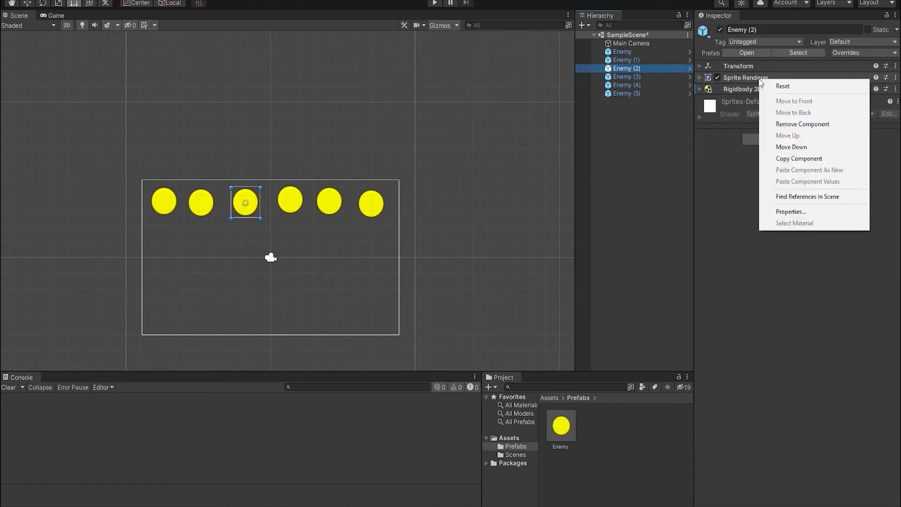
{"action": "left_click", "coordinate": [809, 19]}
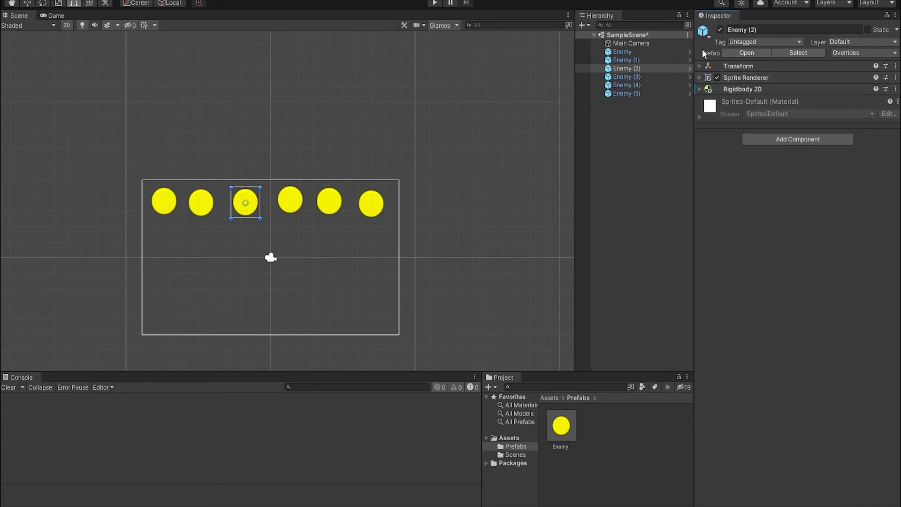
{"action": "left_click", "coordinate": [708, 35]}
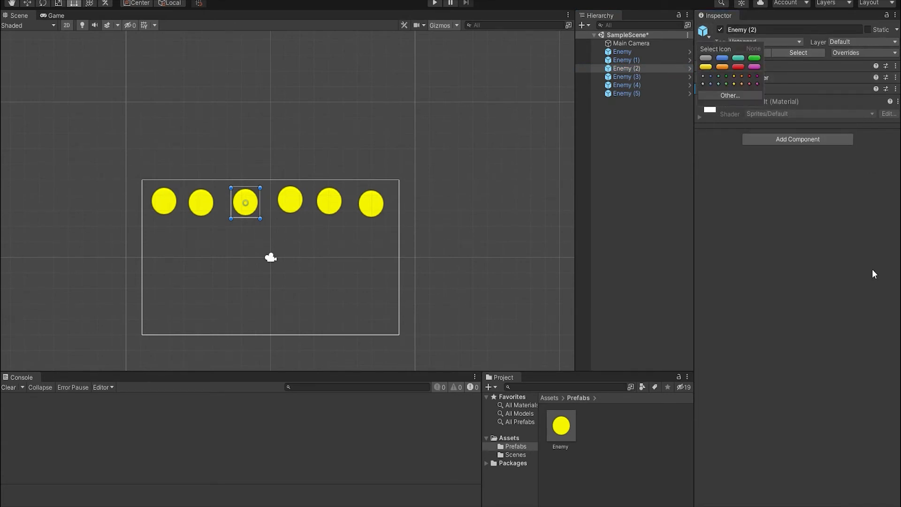
{"action": "left_click", "coordinate": [874, 54]}
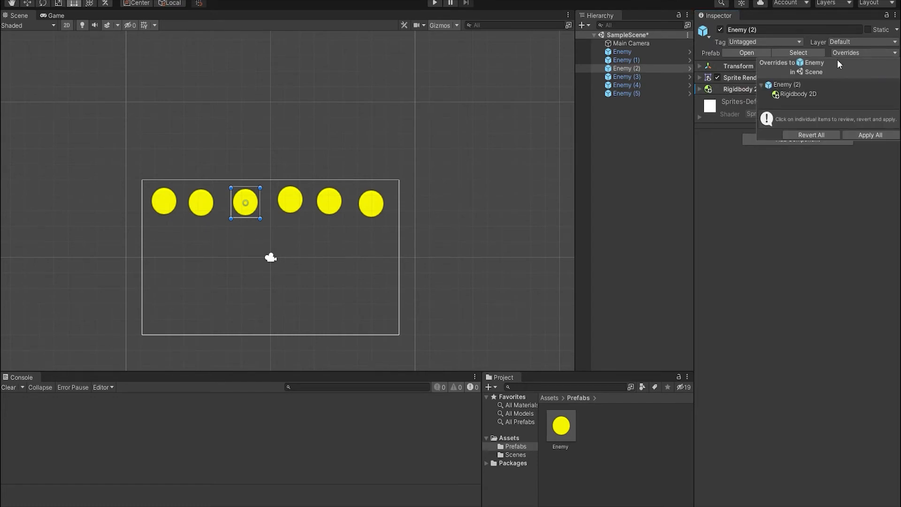
{"action": "left_click", "coordinate": [837, 278]}
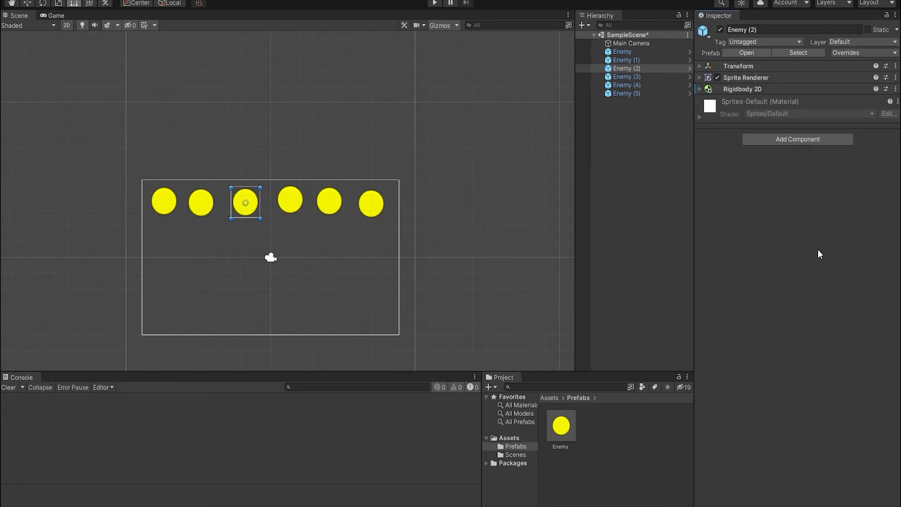
Step: Add a Box Collider 2D component to the Enemy (2) instance and collapse its settings
{"action": "left_click", "coordinate": [781, 142]}
{"action": "type", "text": "co"}
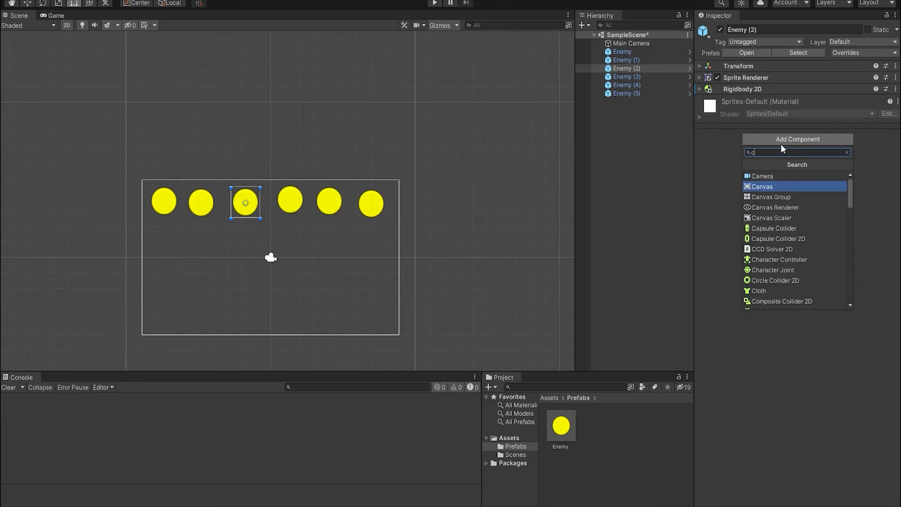
{"action": "key", "text": "BackSpace"}
{"action": "key", "text": "BackSpace"}
{"action": "type", "text": "coli"}
{"action": "key", "text": "BackSpace"}
{"action": "key", "text": "BackSpace"}
{"action": "key", "text": "BackSpace"}
{"action": "key", "text": "BackSpace"}
{"action": "type", "text": "col"}
{"action": "key", "text": "Up"}
{"action": "key", "text": "Down"}
{"action": "key", "text": "Return"}
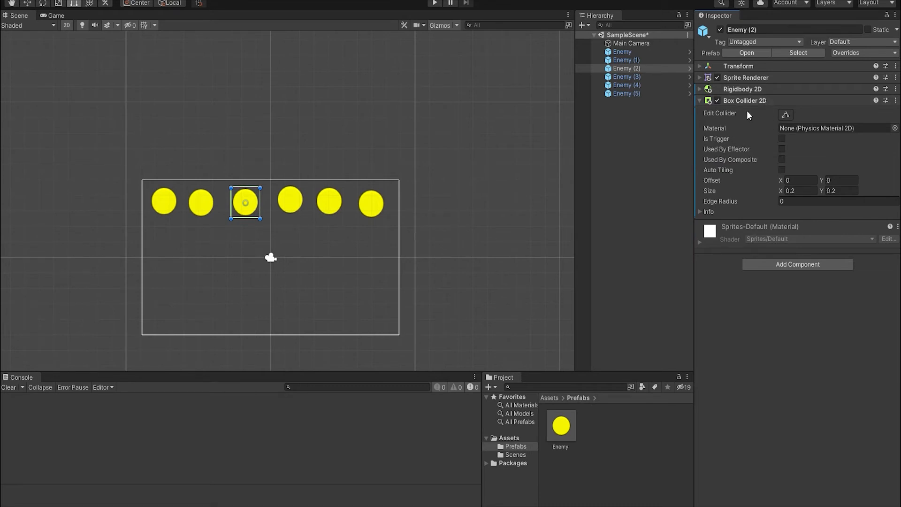
{"action": "left_click", "coordinate": [700, 101]}
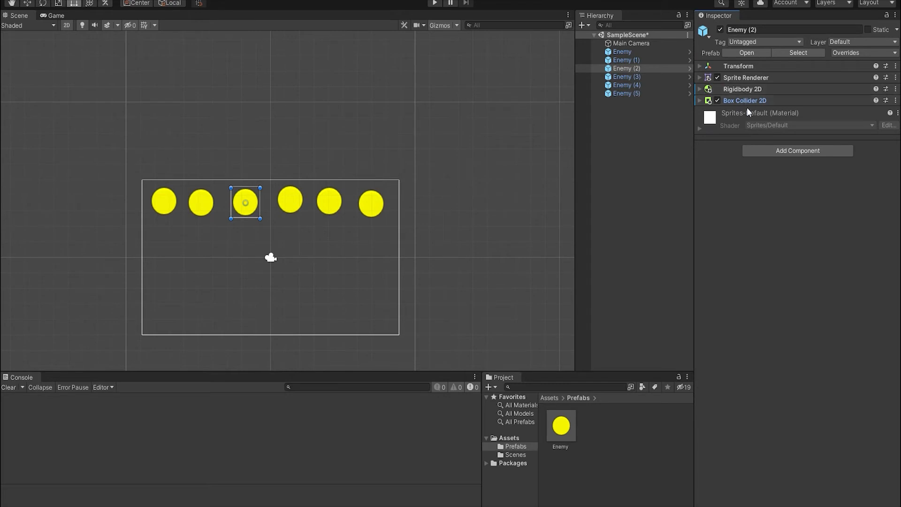
Step: Look at the Added Component options for the Rigidbody 2D of Enemy (2) without applying anything
{"action": "right_click", "coordinate": [749, 89]}
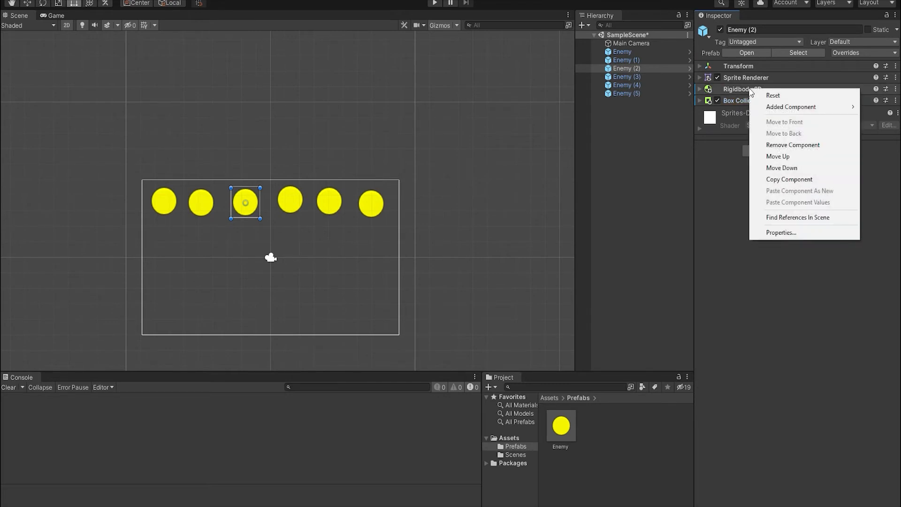
{"action": "mouse_move", "coordinate": [810, 108]}
{"action": "left_click", "coordinate": [711, 237]}
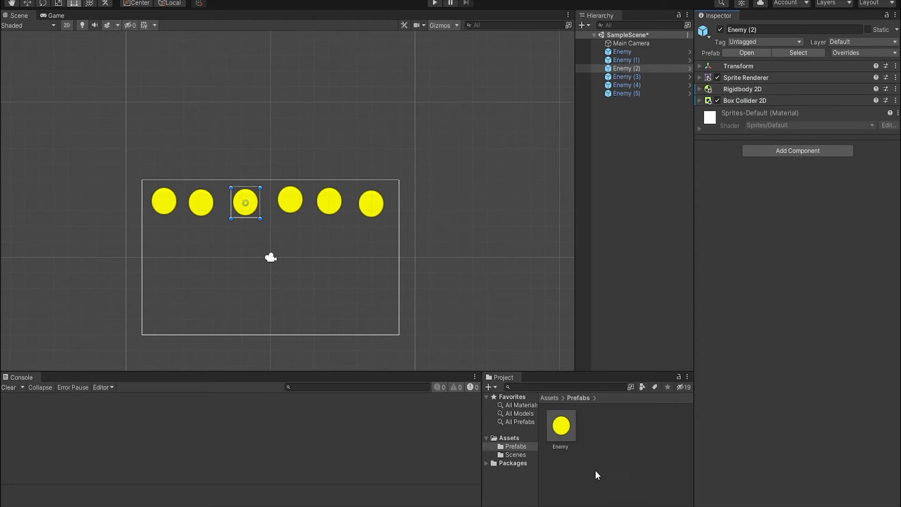
Step: Review the Rigidbody 2D and Box Collider 2D entries in the override list of Enemy (2)
{"action": "left_click", "coordinate": [854, 52]}
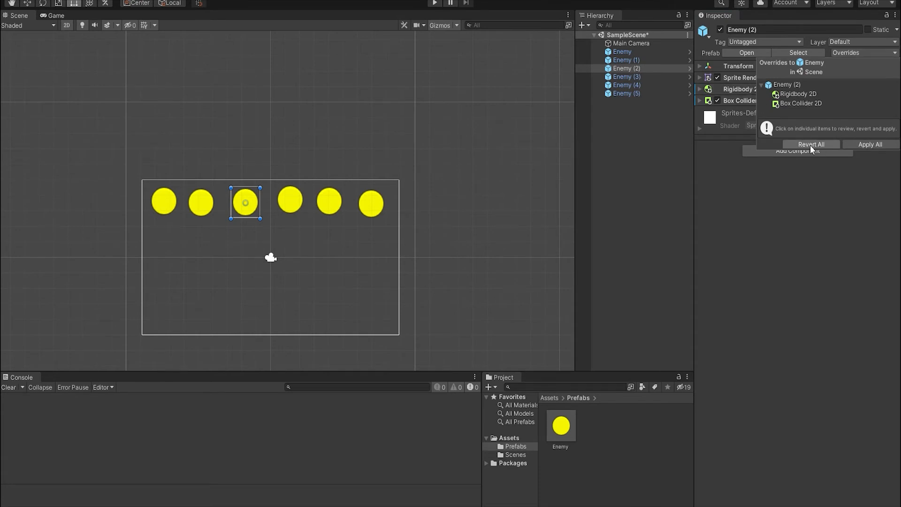
{"action": "left_click", "coordinate": [793, 94]}
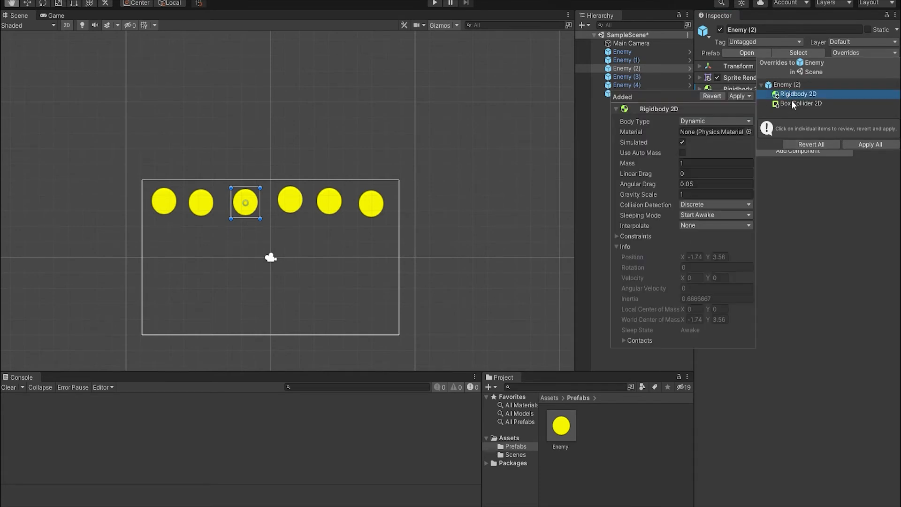
{"action": "left_click", "coordinate": [791, 103]}
{"action": "left_click", "coordinate": [794, 93]}
{"action": "left_click", "coordinate": [795, 102]}
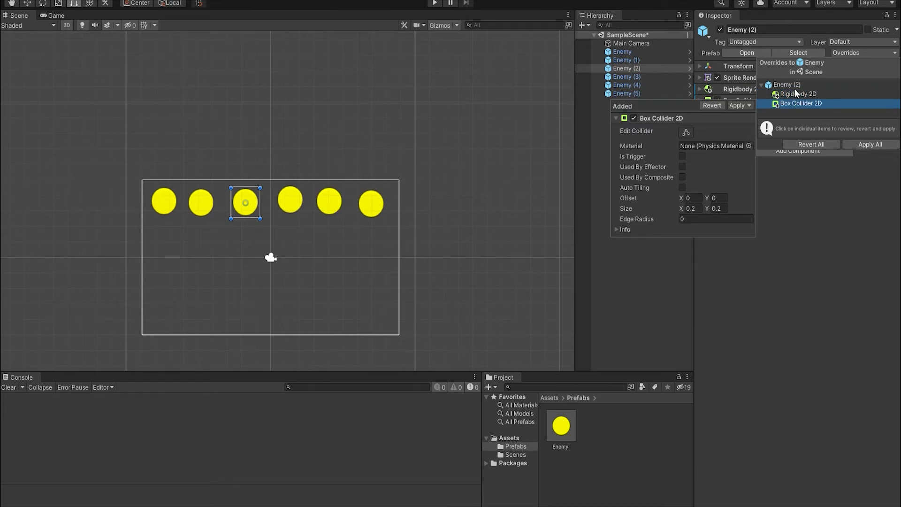
{"action": "left_click", "coordinate": [795, 93]}
{"action": "left_click", "coordinate": [798, 102]}
{"action": "left_click", "coordinate": [798, 94]}
{"action": "left_click", "coordinate": [798, 103]}
{"action": "left_click", "coordinate": [858, 276]}
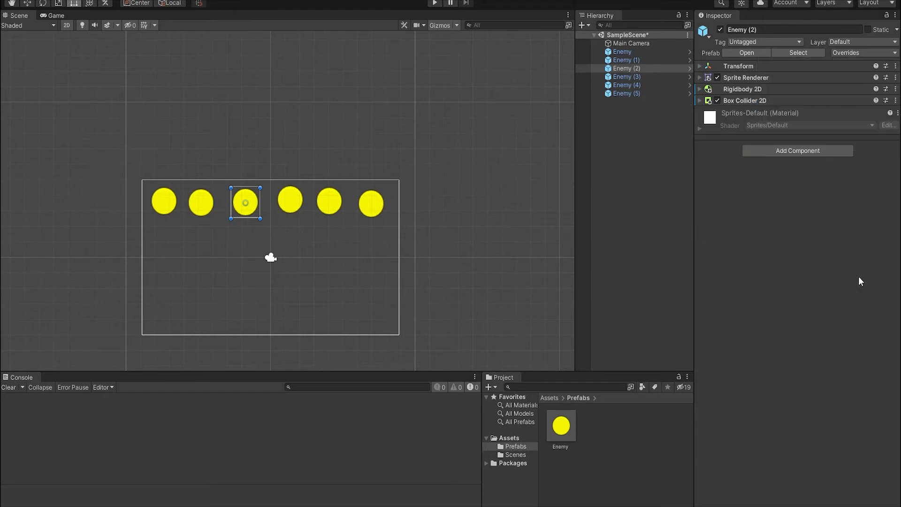
Step: Change the Sprite Renderer color of the Enemy (2) instance to green
{"action": "left_click", "coordinate": [699, 77]}
{"action": "left_click", "coordinate": [819, 100]}
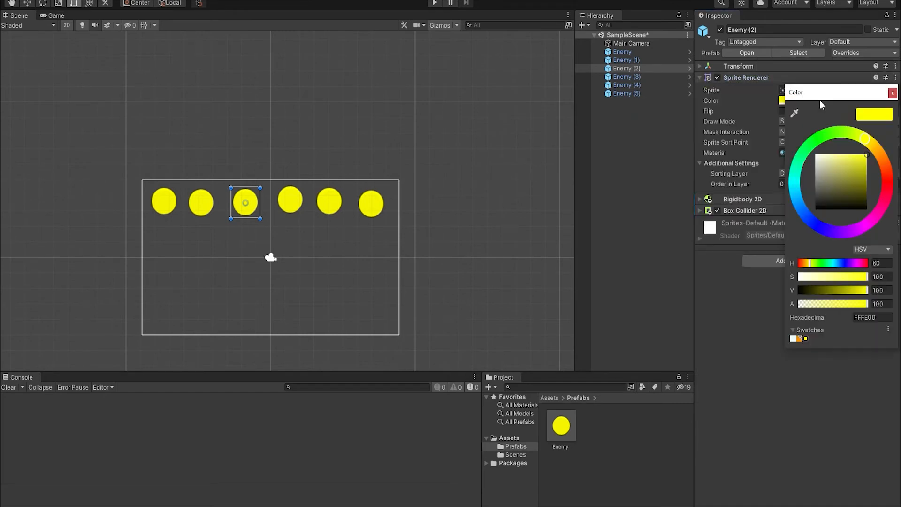
{"action": "left_click", "coordinate": [819, 146]}
{"action": "left_click", "coordinate": [760, 285]}
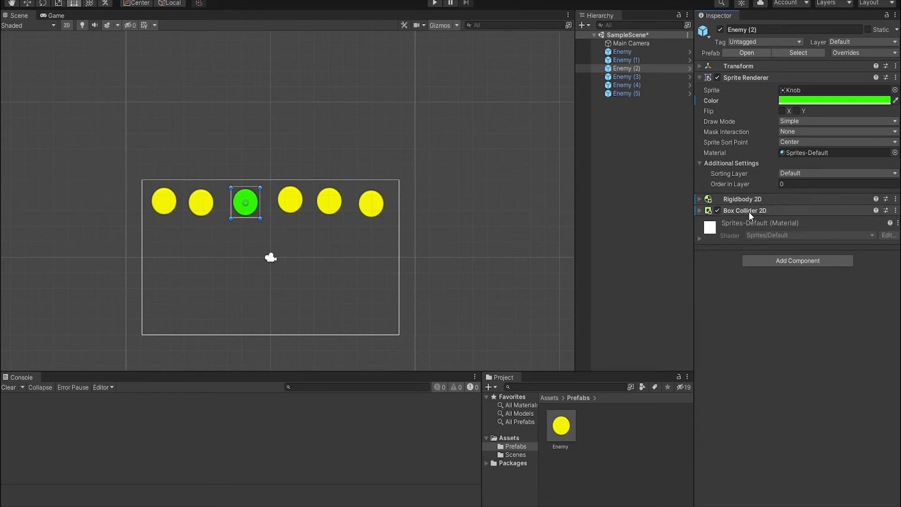
Step: Compare the Sprite Renderer override of Enemy (2) with its prefab source and review the Rigidbody 2D and Box Collider 2D overrides with their apply options
{"action": "left_click", "coordinate": [865, 53]}
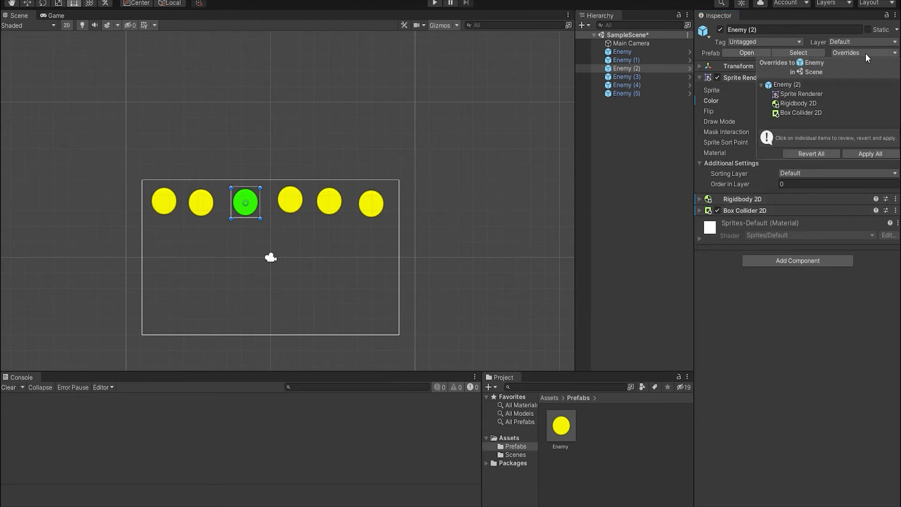
{"action": "left_click", "coordinate": [795, 92]}
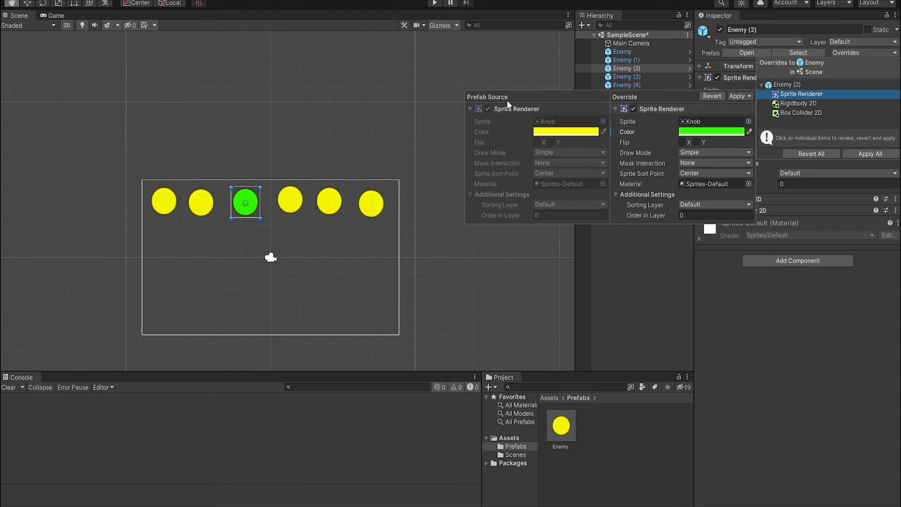
{"action": "key", "text": "t"}
{"action": "left_click", "coordinate": [789, 103]}
{"action": "left_click", "coordinate": [793, 113]}
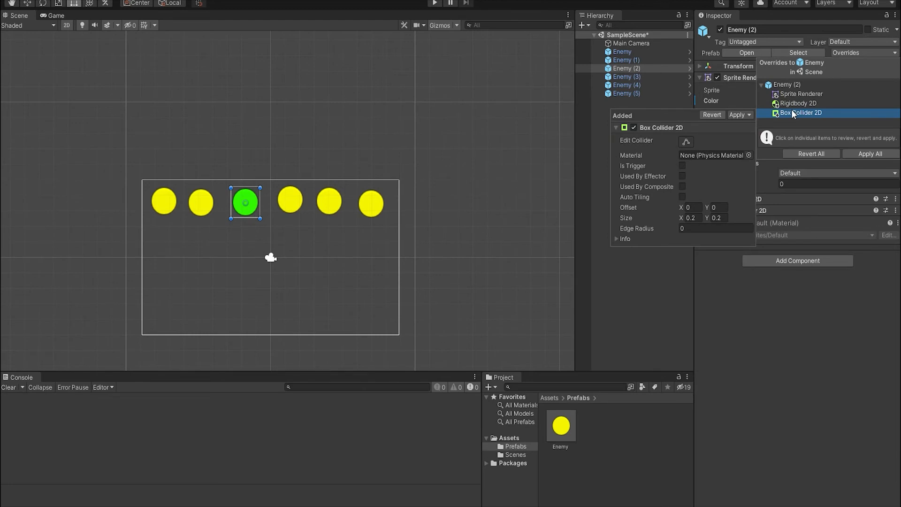
{"action": "left_click", "coordinate": [793, 105]}
{"action": "left_click", "coordinate": [789, 113]}
{"action": "left_click", "coordinate": [749, 116]}
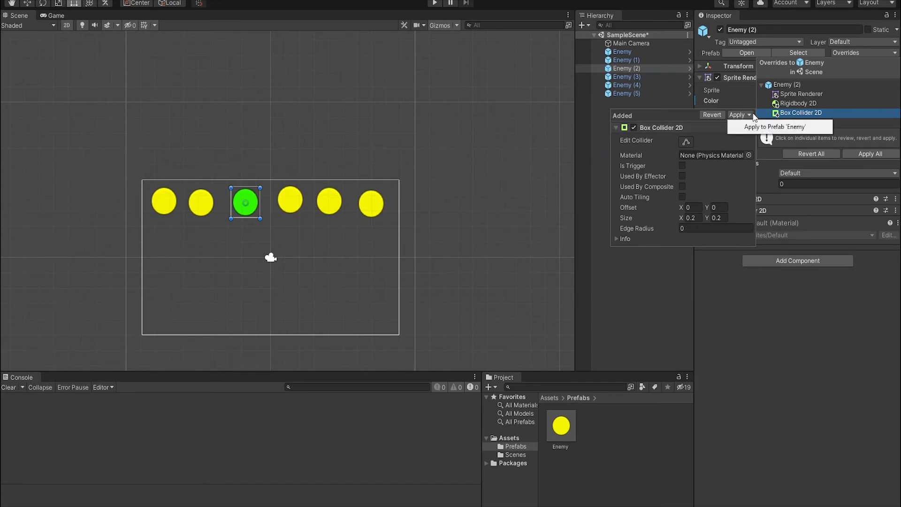
{"action": "left_click", "coordinate": [873, 127]}
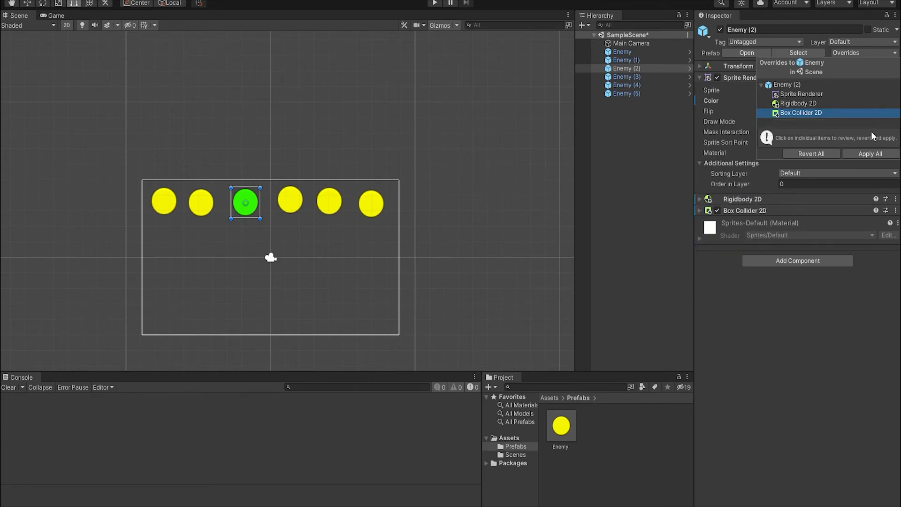
{"action": "left_click", "coordinate": [793, 112]}
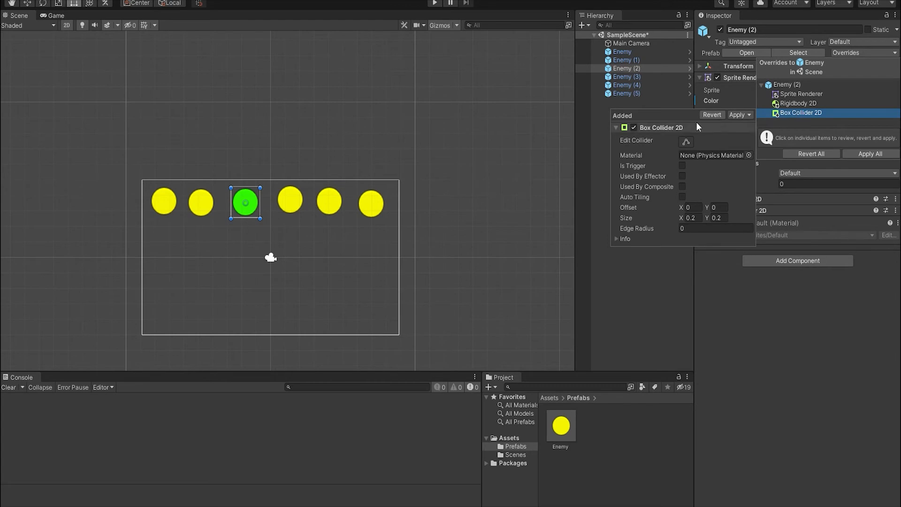
{"action": "left_click", "coordinate": [811, 105]}
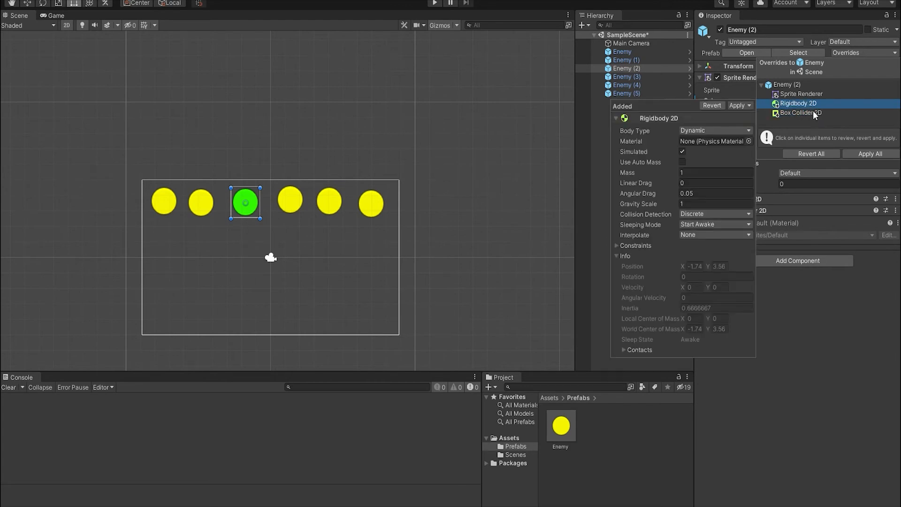
{"action": "left_click", "coordinate": [807, 113]}
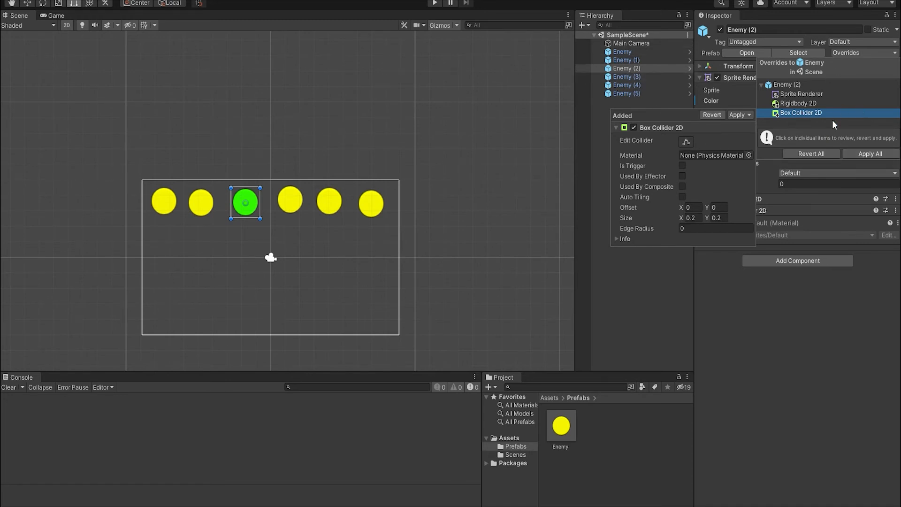
Step: Apply all overrides of Enemy (2) to the Enemy prefab and check the components on the prefab asset and the instance
{"action": "left_click", "coordinate": [796, 100]}
{"action": "left_click", "coordinate": [871, 151]}
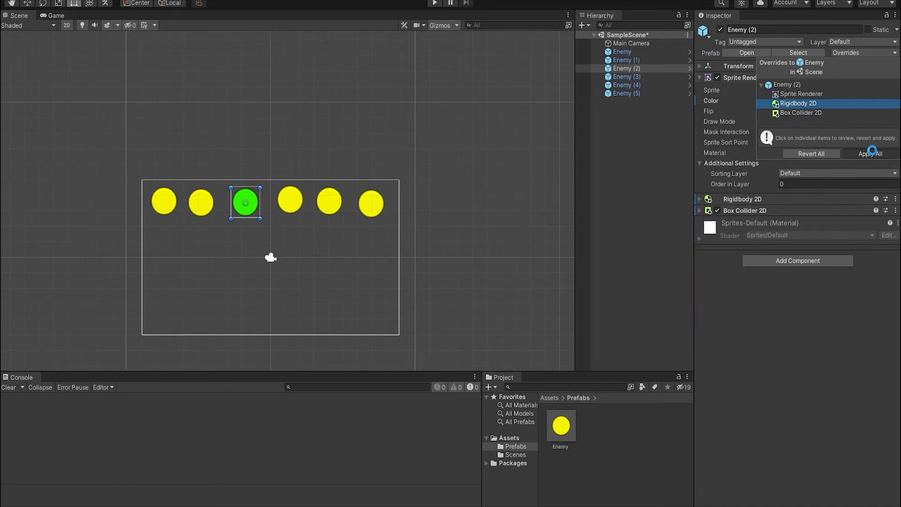
{"action": "left_click", "coordinate": [561, 426]}
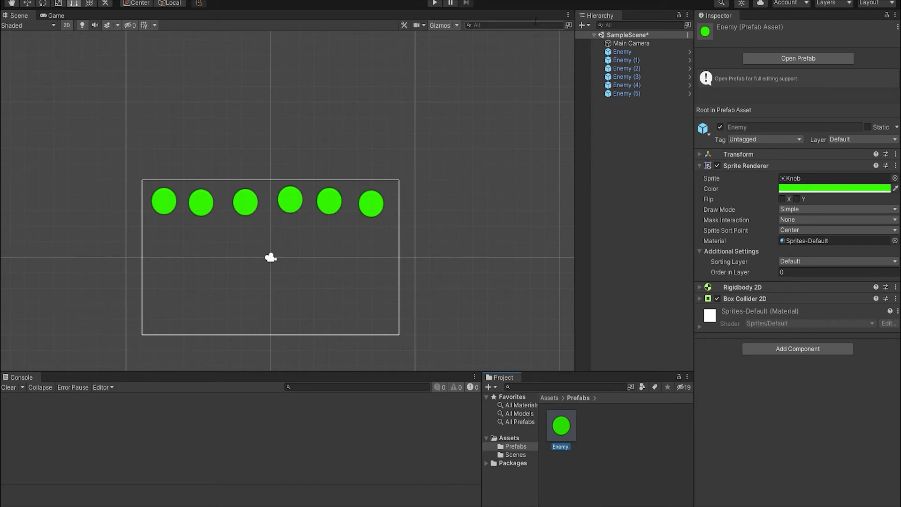
{"action": "left_click", "coordinate": [641, 67]}
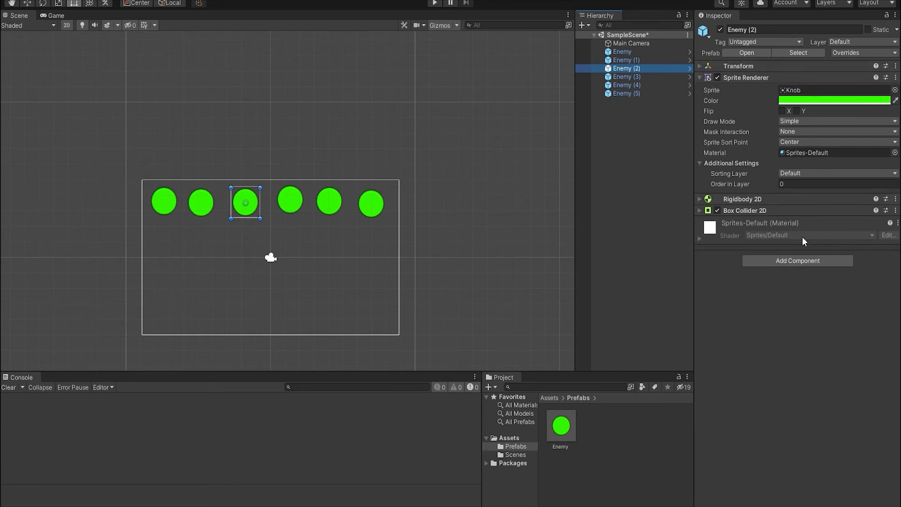
Step: Collapse the Sprite Renderer of Enemy (2), undo applying its overrides to the prefab, and view the Rigidbody 2D component options
{"action": "left_click", "coordinate": [700, 210]}
{"action": "left_click", "coordinate": [699, 211]}
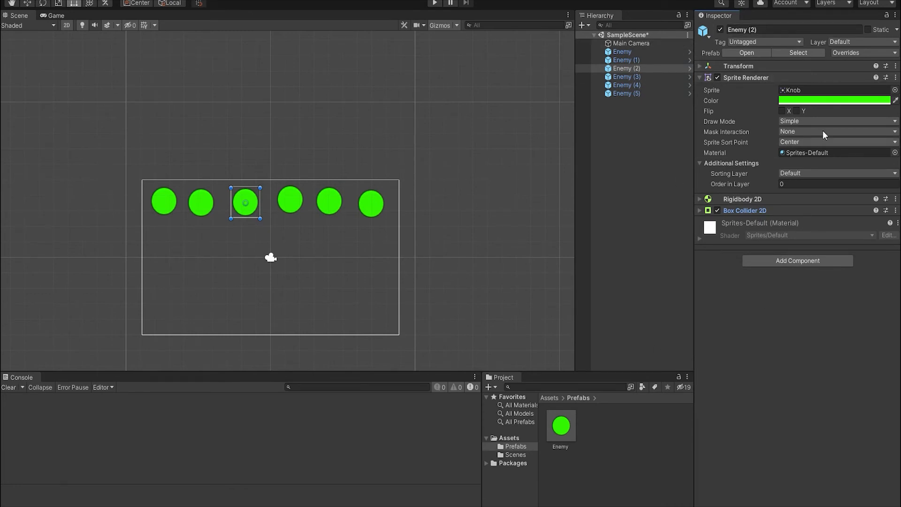
{"action": "left_click", "coordinate": [700, 78]}
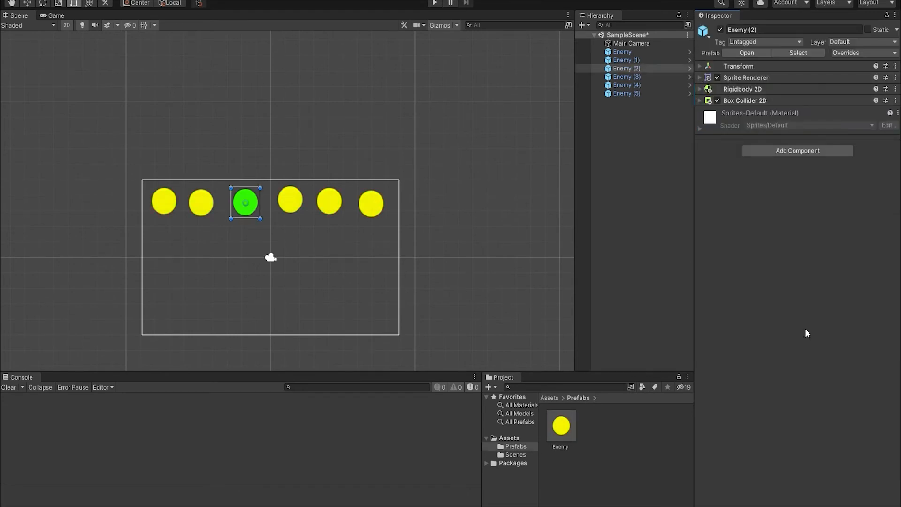
{"action": "right_click", "coordinate": [756, 88]}
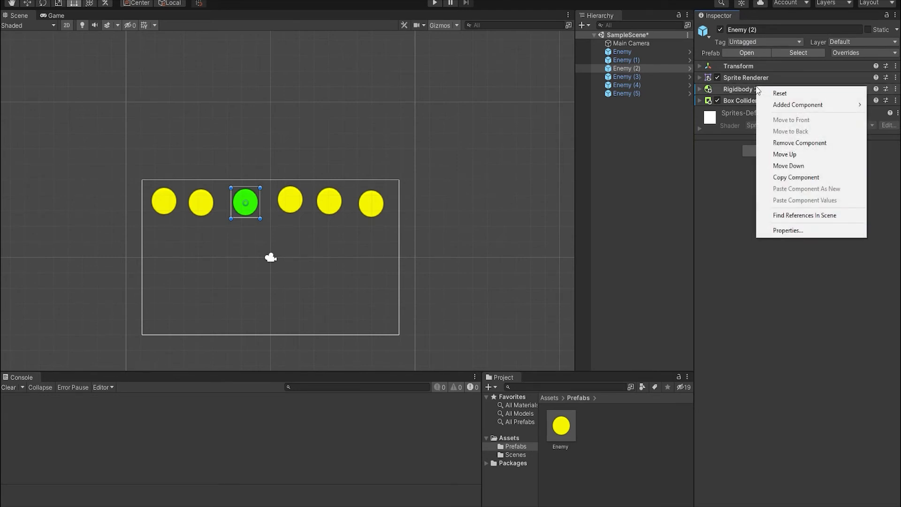
{"action": "left_click", "coordinate": [734, 250]}
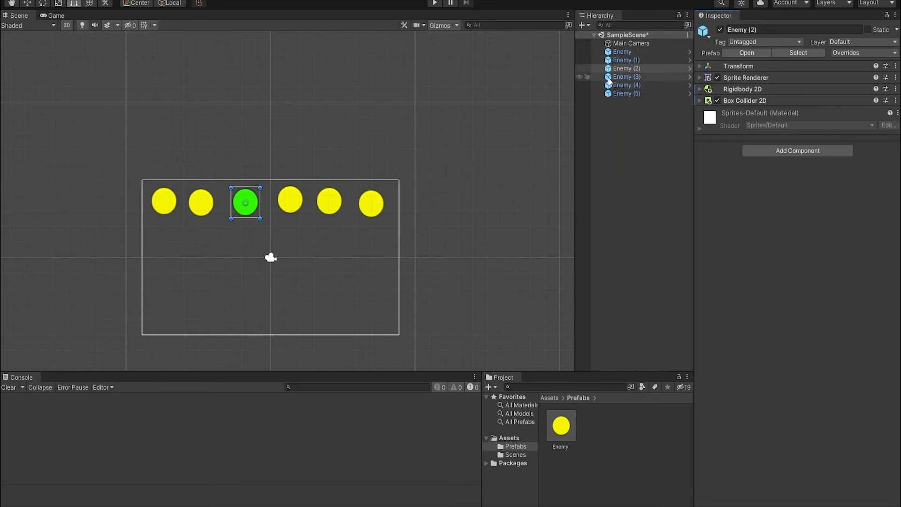
Step: Create an empty GameObject in SampleScene at the end of the enemy list and select it
{"action": "left_click", "coordinate": [629, 69]}
{"action": "right_click", "coordinate": [654, 158]}
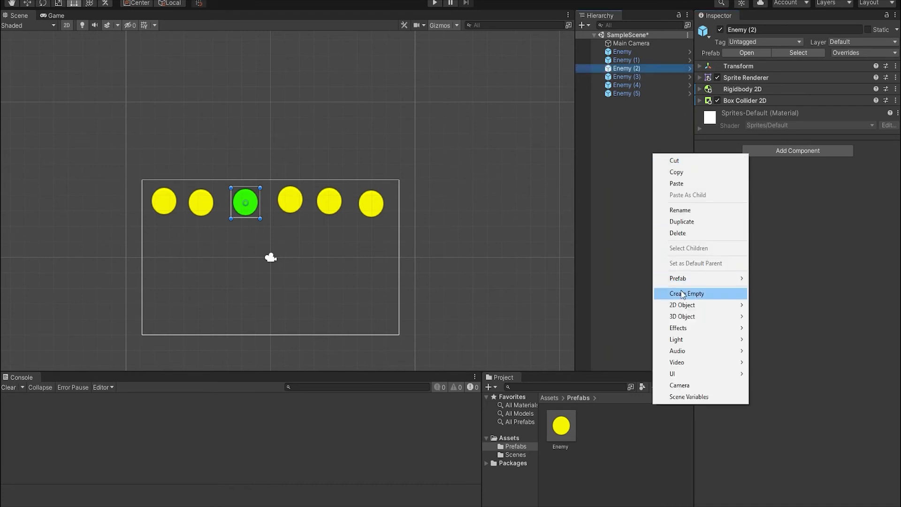
{"action": "left_click", "coordinate": [703, 293]}
{"action": "left_click", "coordinate": [643, 137]}
{"action": "left_click", "coordinate": [617, 103]}
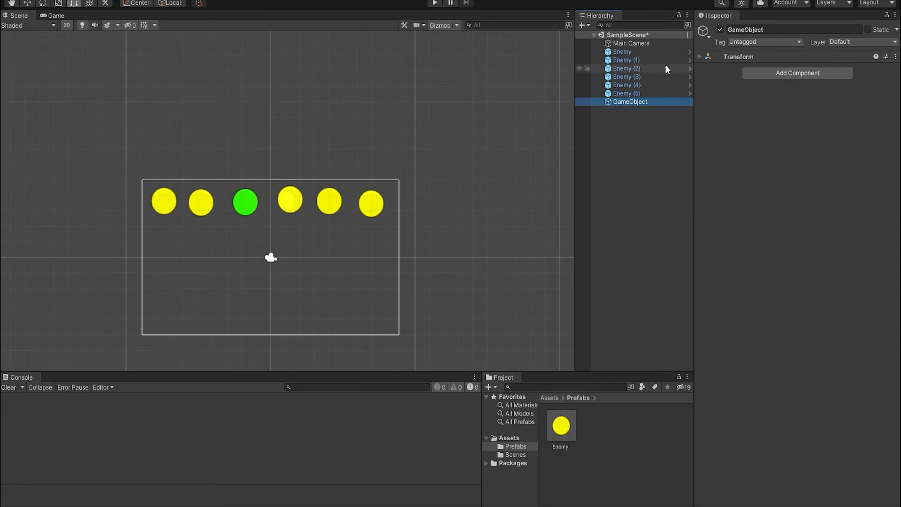
Step: Open the Enemy prefab in context from the Enemy (2) instance and return to the scene
{"action": "left_click", "coordinate": [623, 70]}
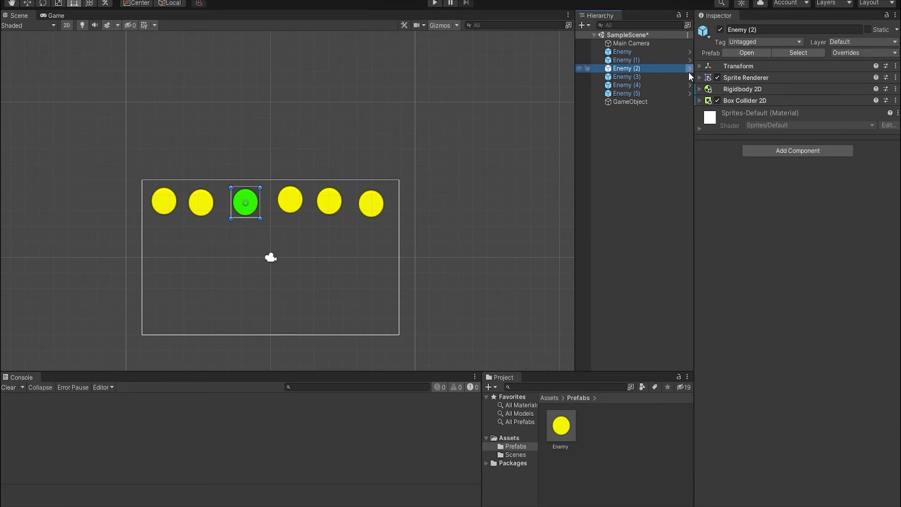
{"action": "left_click", "coordinate": [661, 120]}
{"action": "left_click", "coordinate": [629, 68]}
{"action": "left_click", "coordinate": [689, 69]}
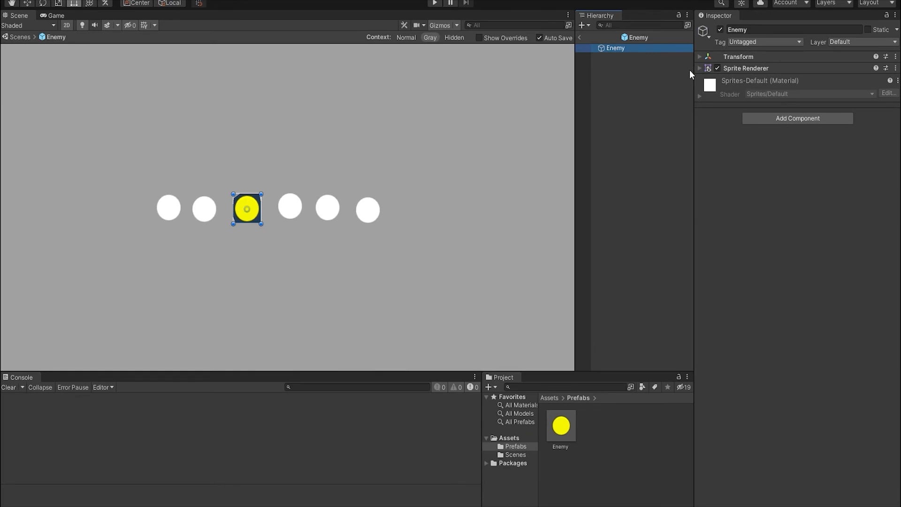
{"action": "left_click", "coordinate": [581, 37]}
Step: Frame Enemy (2) and the empty GameObject in the Scene view, ending with Enemy (2) in focus
{"action": "double_click", "coordinate": [652, 68]}
{"action": "scroll", "coordinate": [418, 313], "scroll_direction": "down", "scroll_amount": 10}
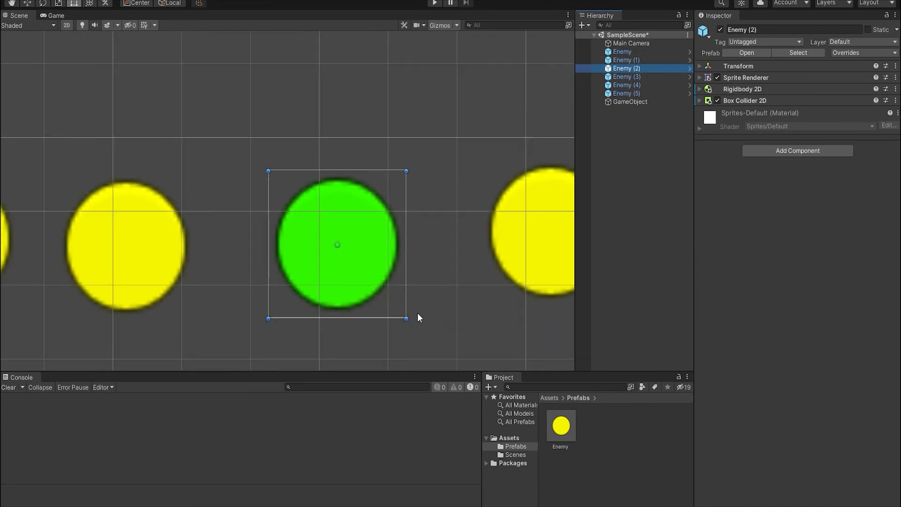
{"action": "middle_click_drag", "start_coordinate": [443, 303], "coordinate": [323, 185]}
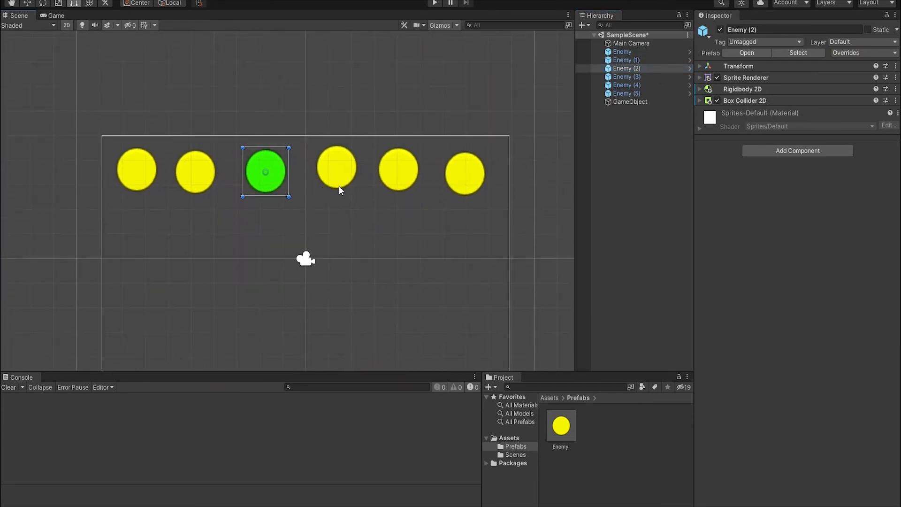
{"action": "double_click", "coordinate": [622, 101]}
{"action": "double_click", "coordinate": [636, 69]}
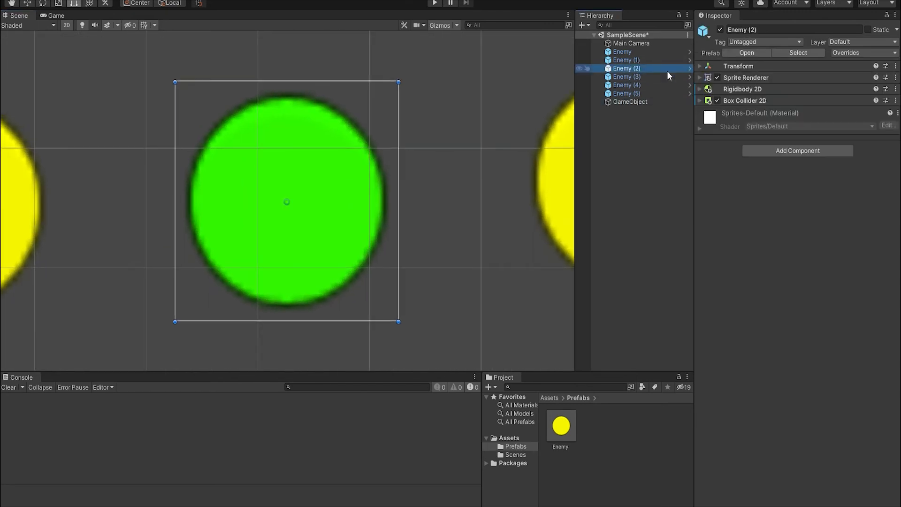
Step: Reopen the Enemy prefab from Enemy (2), inspect the components on its root object, and go back to the scene
{"action": "left_click", "coordinate": [689, 69]}
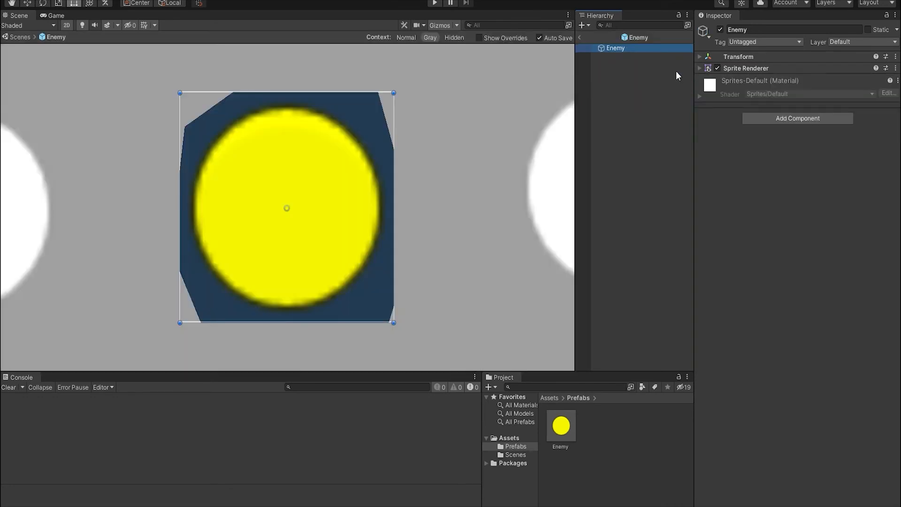
{"action": "left_click", "coordinate": [580, 38]}
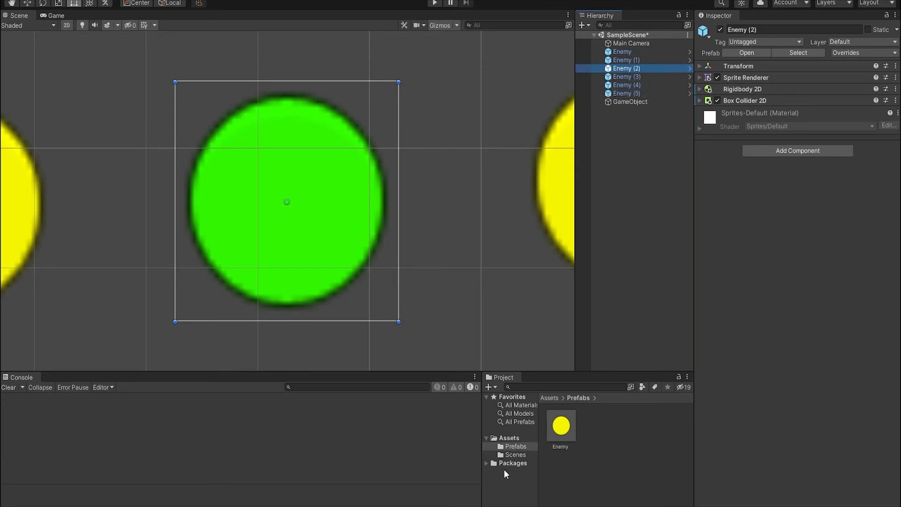
{"action": "left_click", "coordinate": [689, 68]}
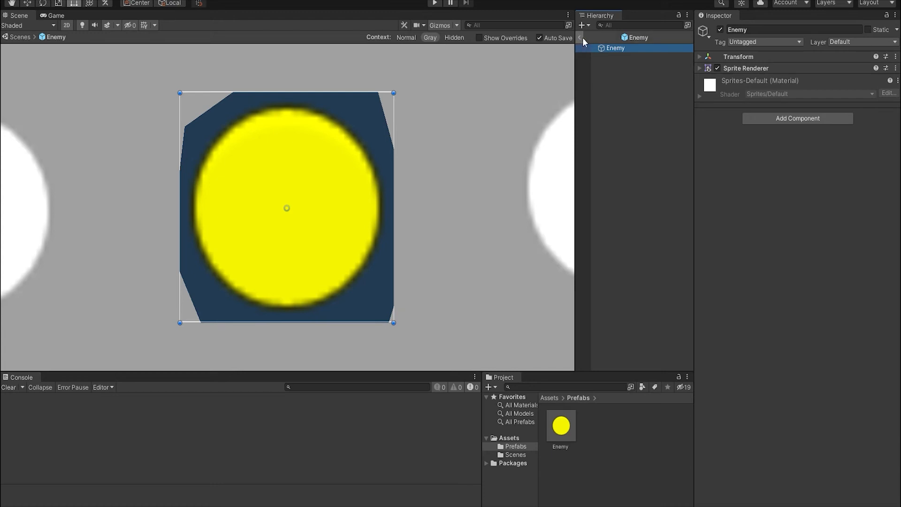
{"action": "left_click", "coordinate": [672, 218]}
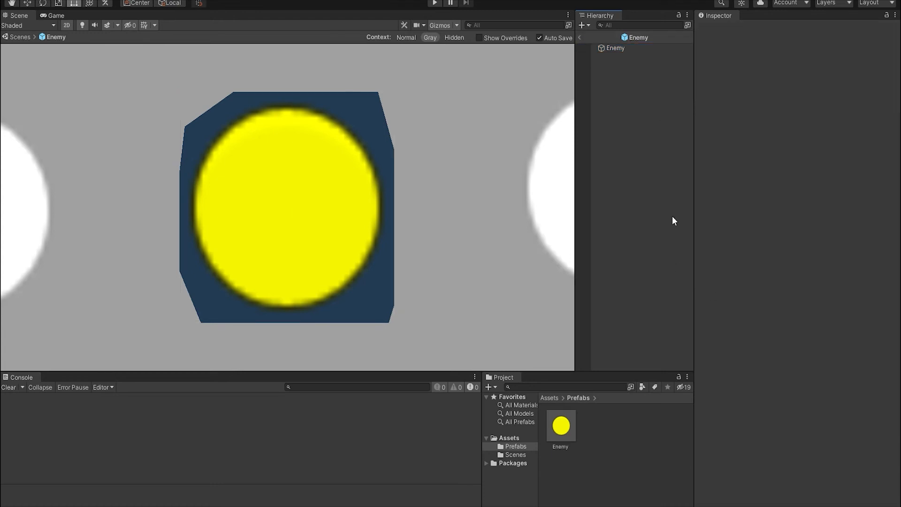
{"action": "left_click", "coordinate": [611, 50]}
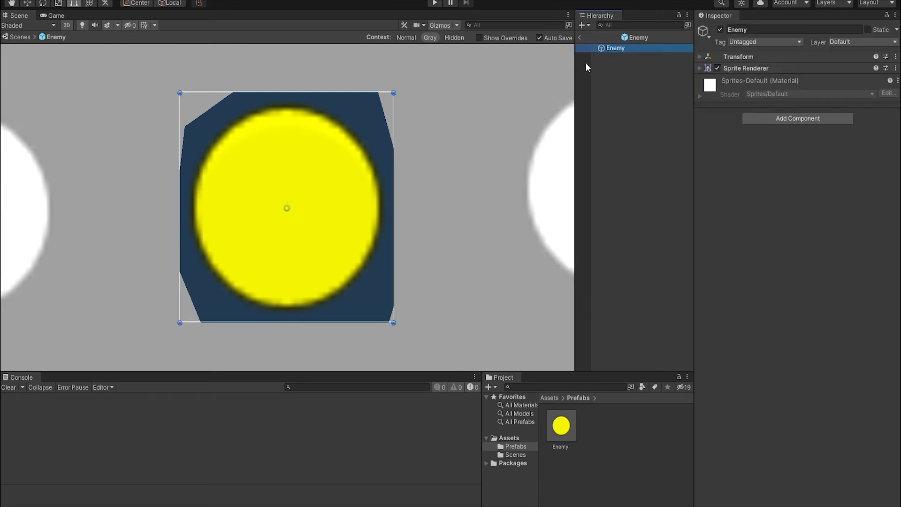
{"action": "left_click", "coordinate": [582, 36]}
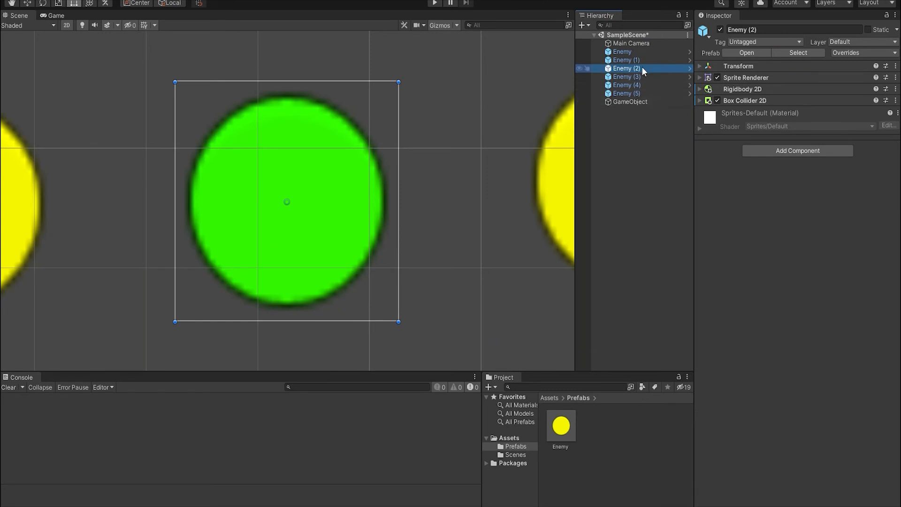
Step: Apply all overrides of the Enemy (2) instance to the Enemy prefab
{"action": "key", "text": "F2"}
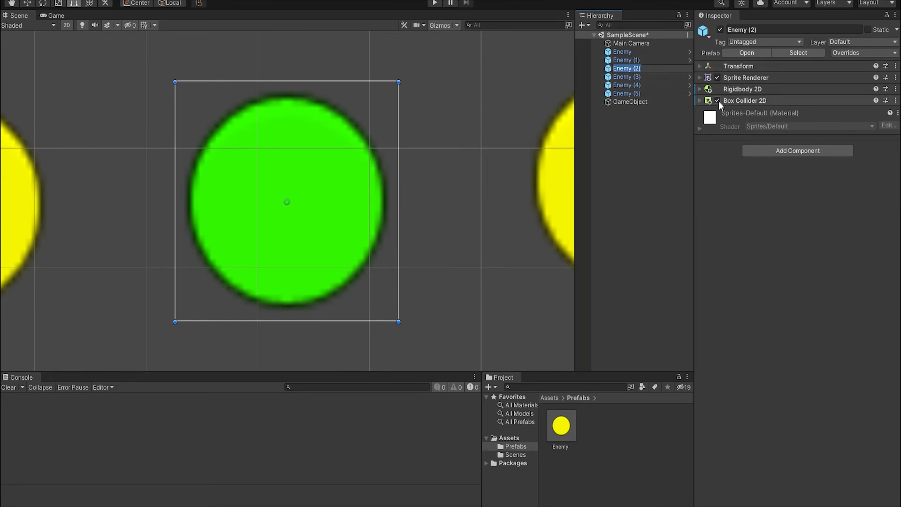
{"action": "left_click", "coordinate": [849, 53]}
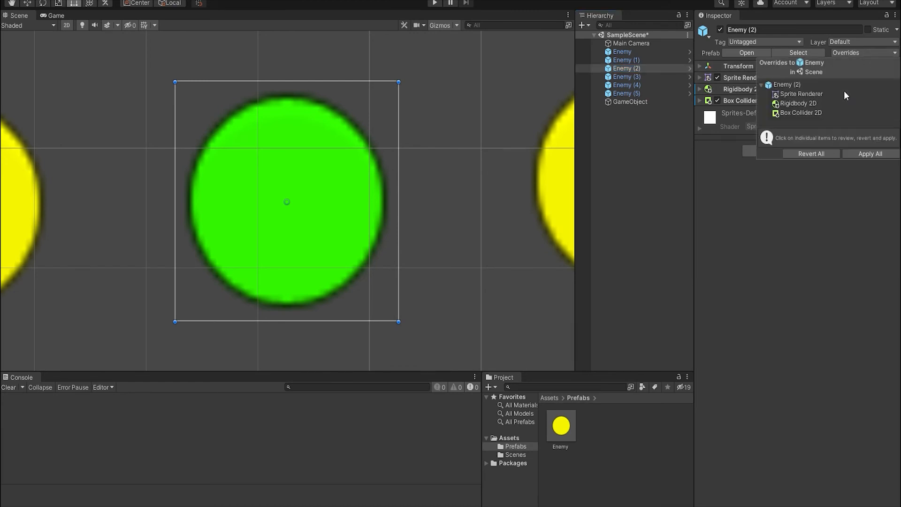
{"action": "left_click", "coordinate": [874, 157]}
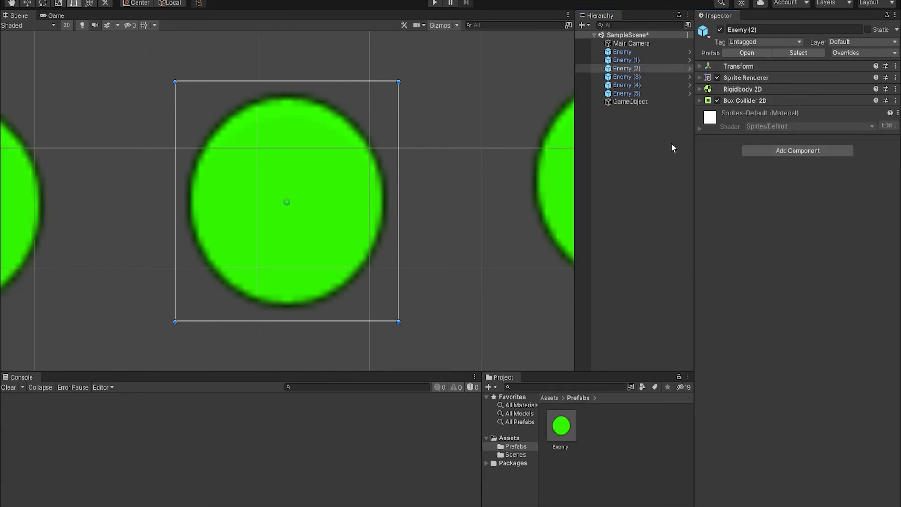
Step: Open the Enemy prefab from Enemy (2) and check the components and Box Collider 2D options on its root object
{"action": "left_click", "coordinate": [637, 69]}
{"action": "left_click", "coordinate": [688, 71]}
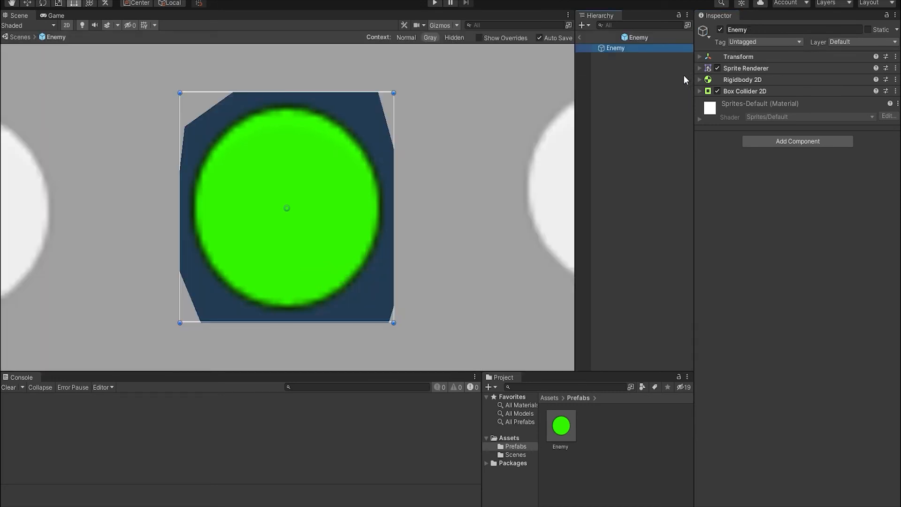
{"action": "left_click", "coordinate": [663, 184]}
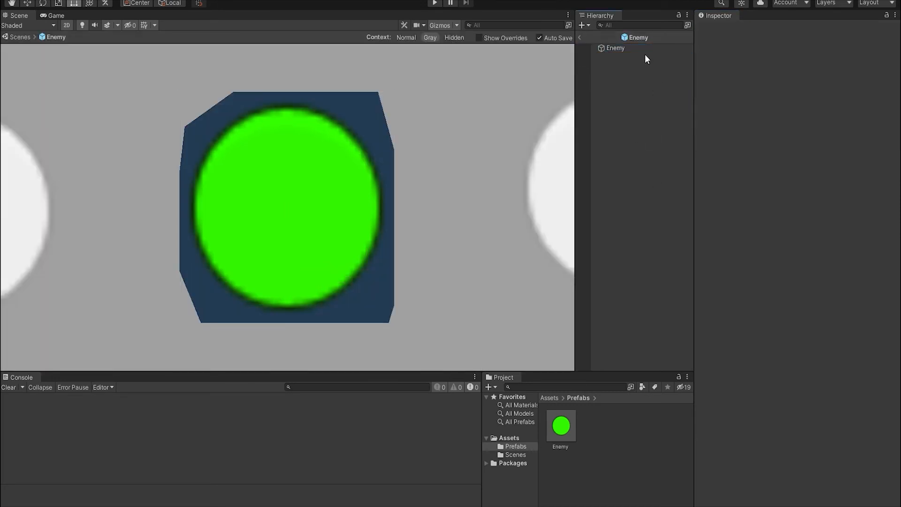
{"action": "left_click", "coordinate": [644, 49]}
{"action": "right_click", "coordinate": [745, 89]}
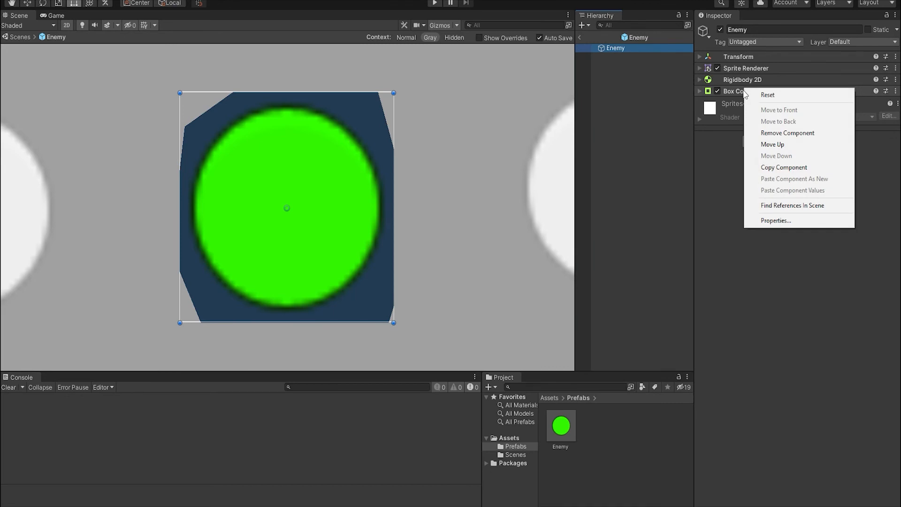
Step: Change the Sprite Renderer color of the Enemy prefab to turquoise, hexadecimal 00FFC5
{"action": "left_click", "coordinate": [699, 68]}
{"action": "left_click", "coordinate": [699, 69]}
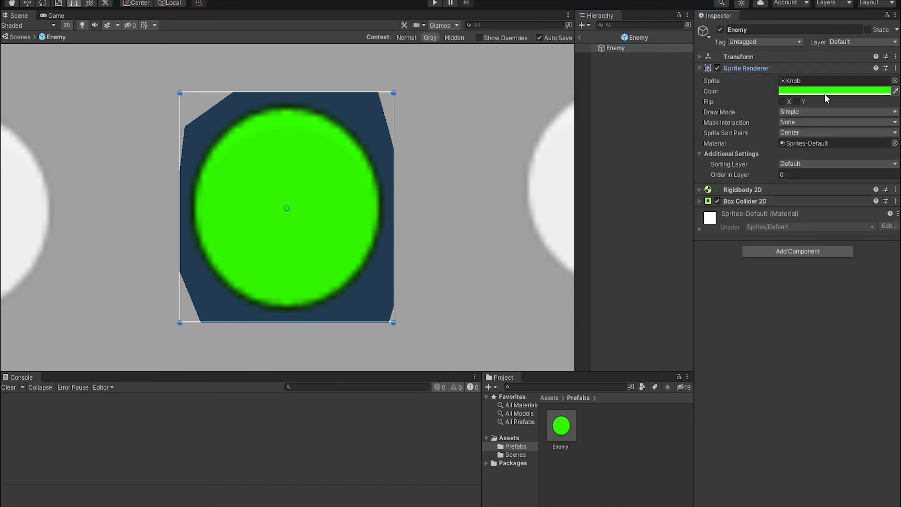
{"action": "left_click", "coordinate": [811, 91]}
{"action": "left_click_drag", "start_coordinate": [793, 180], "coordinate": [792, 162]}
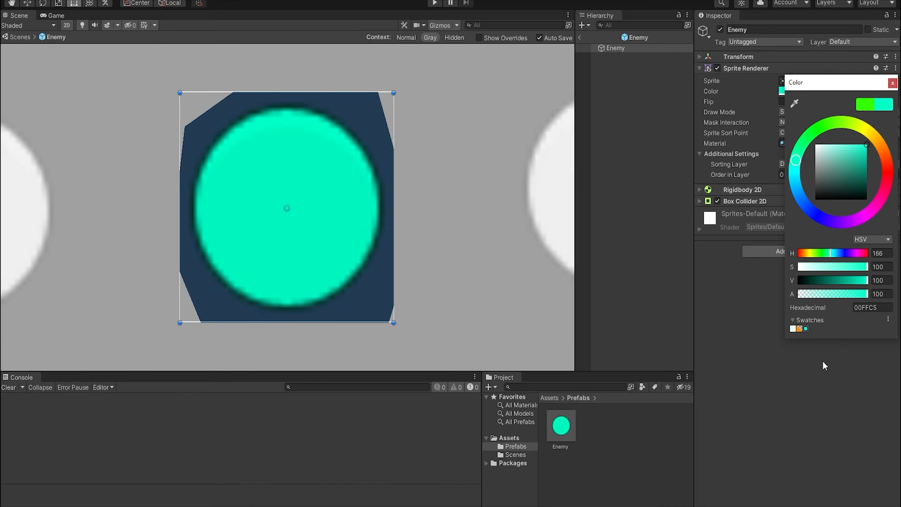
Step: Compare the Enemy prefab asset with the root object in prefab editing and return to the scene
{"action": "left_click", "coordinate": [560, 425]}
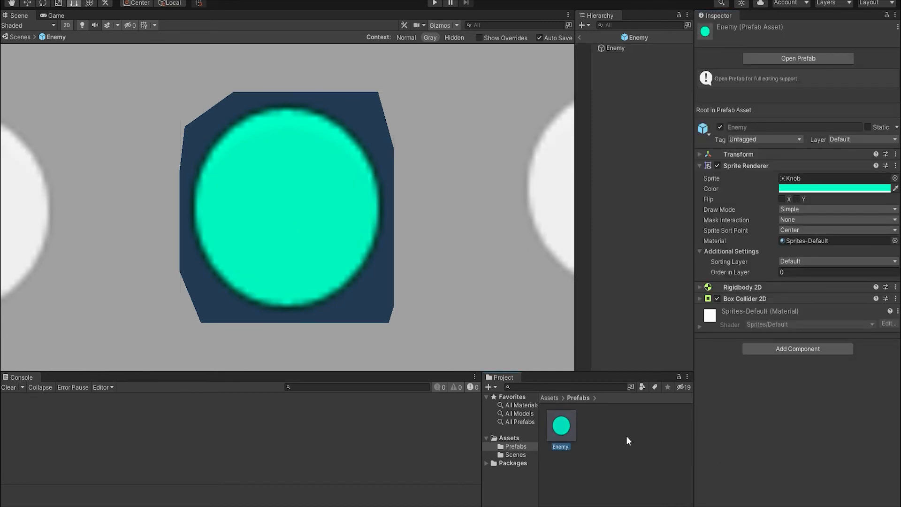
{"action": "left_click", "coordinate": [620, 186]}
{"action": "left_click", "coordinate": [555, 425]}
{"action": "left_click", "coordinate": [617, 223]}
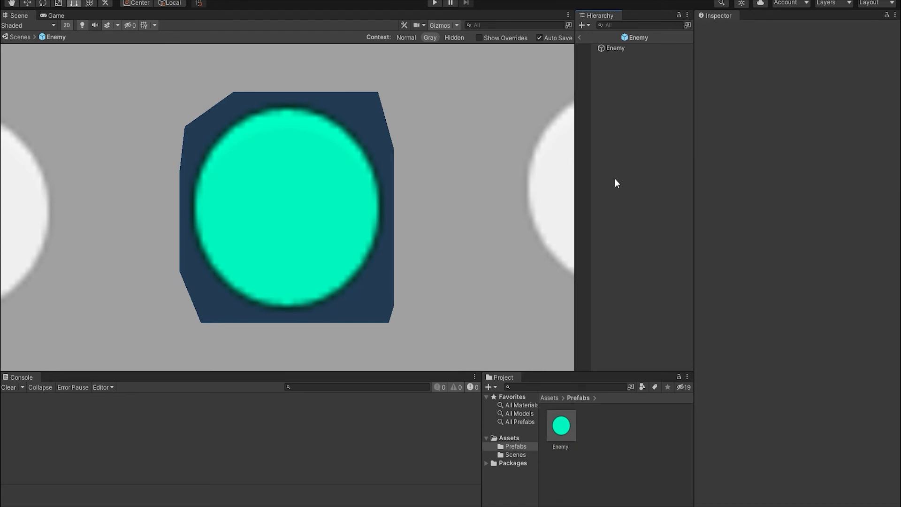
{"action": "left_click", "coordinate": [612, 49]}
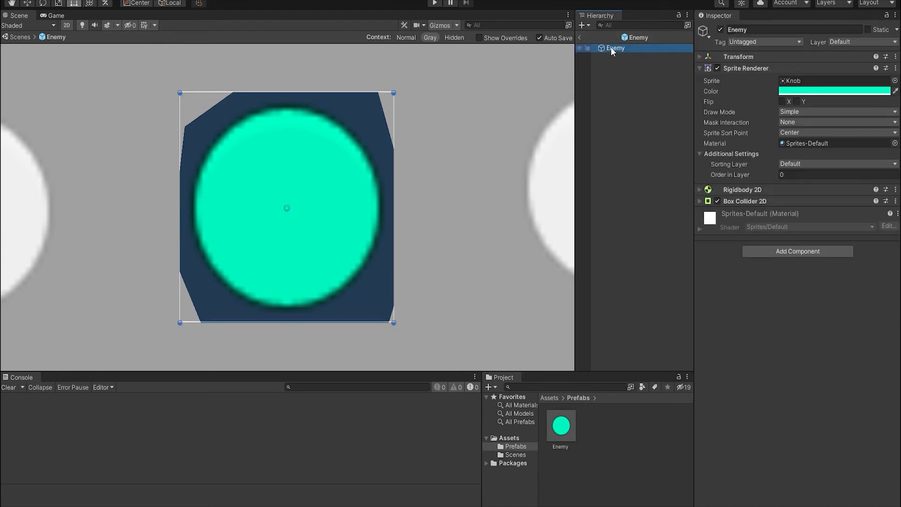
{"action": "left_click", "coordinate": [578, 36]}
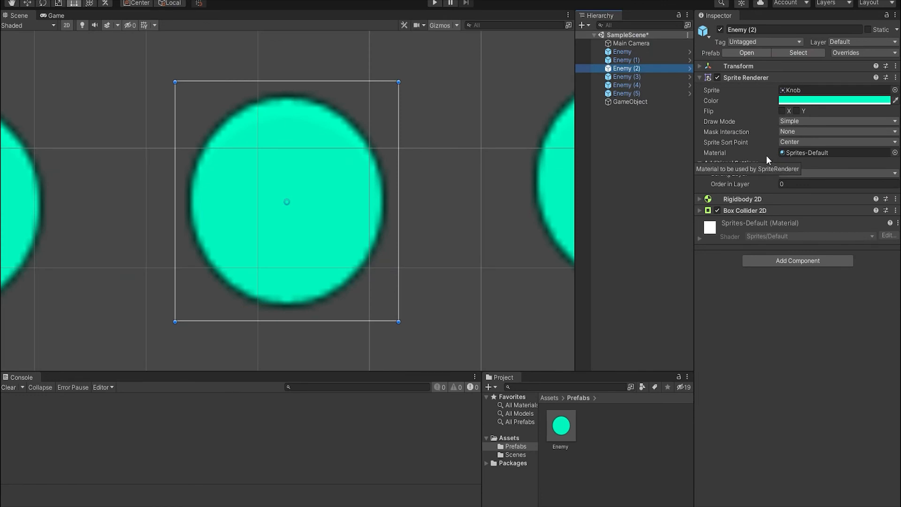
Step: Review the prefab options of Enemy (2) and use Select Asset to locate its Enemy prefab in the project
{"action": "right_click", "coordinate": [627, 69]}
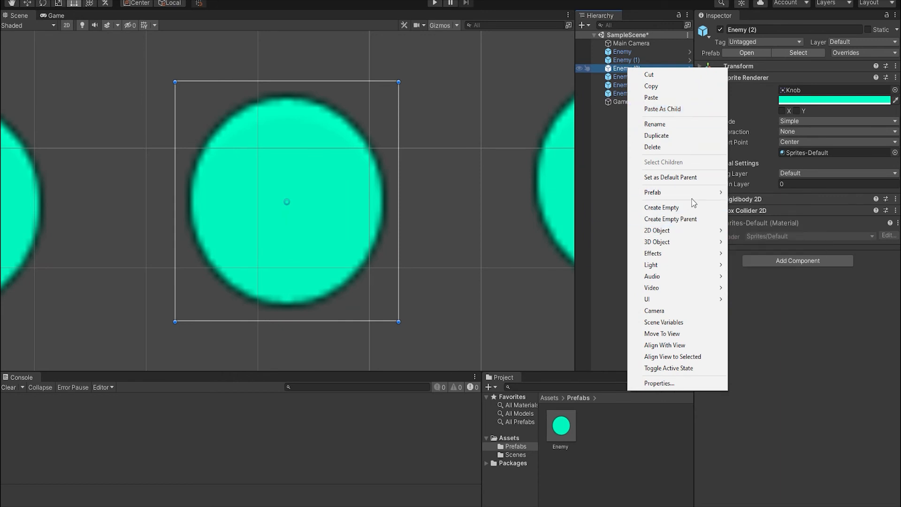
{"action": "right_click", "coordinate": [615, 69]}
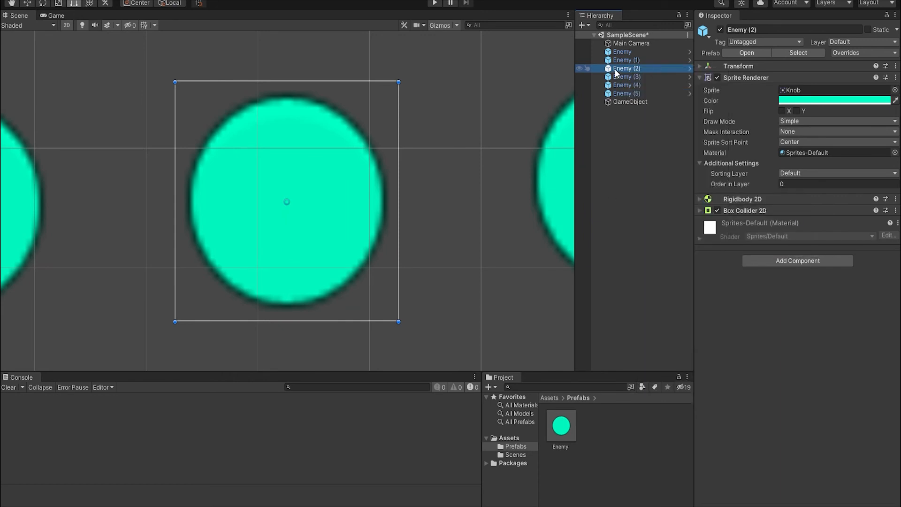
{"action": "right_click", "coordinate": [612, 69]}
{"action": "mouse_move", "coordinate": [689, 193]}
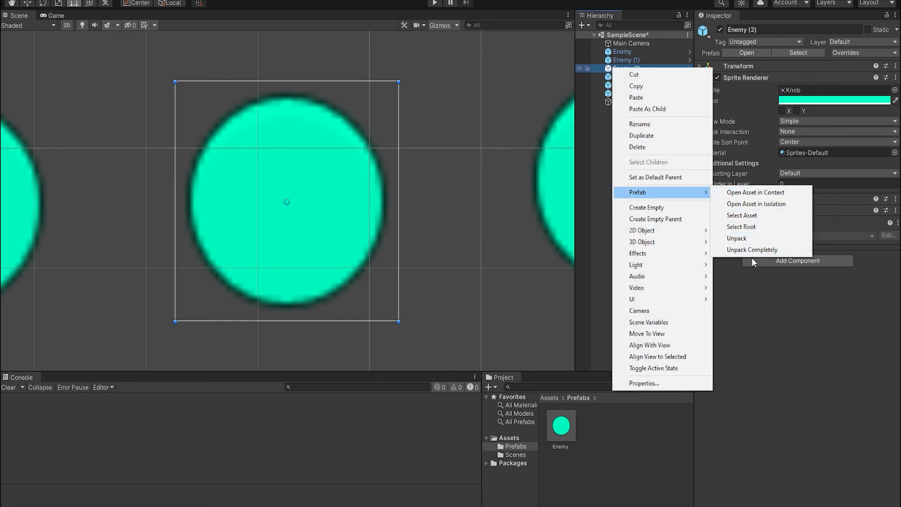
{"action": "left_click", "coordinate": [770, 215]}
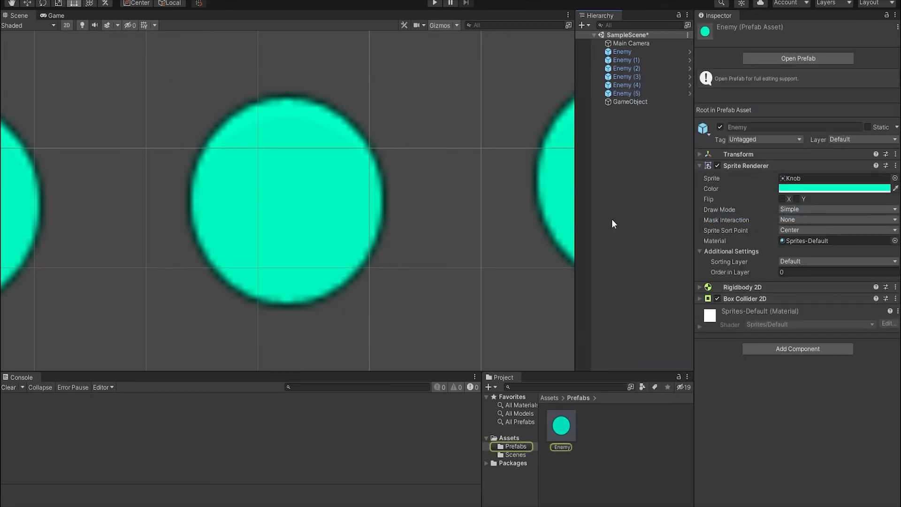
Step: Open the prefab asset of Enemy (2) in context for editing
{"action": "right_click", "coordinate": [623, 68]}
{"action": "mouse_move", "coordinate": [695, 197]}
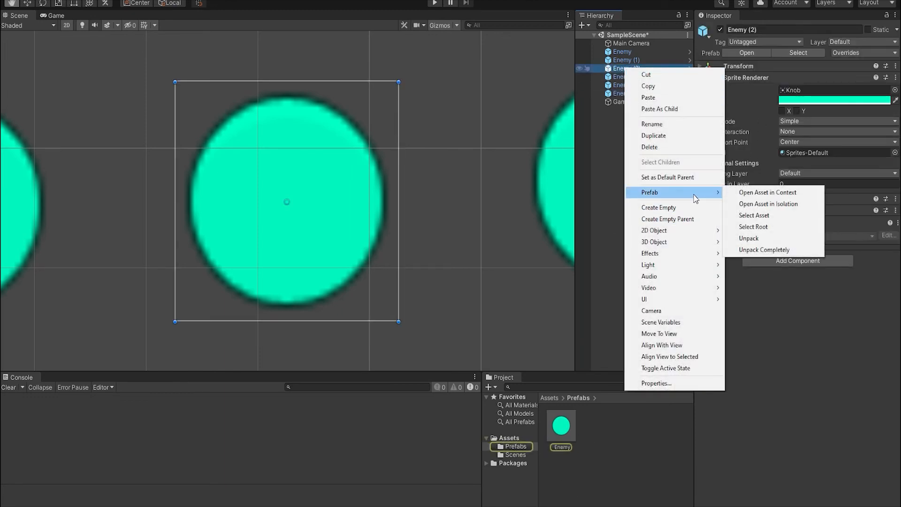
{"action": "left_click", "coordinate": [767, 193]}
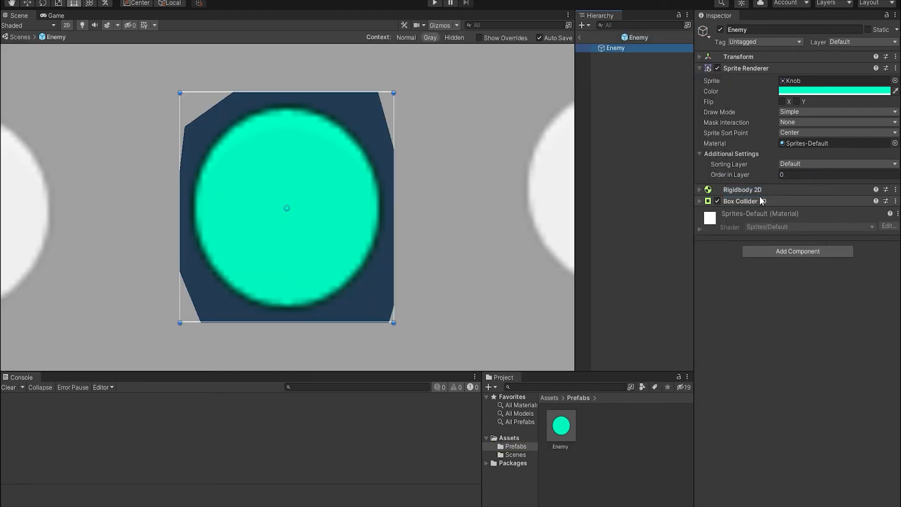
Step: Leave the in-context prefab view, open the prefab asset of Enemy (2) in isolation, and return to the scene
{"action": "left_click", "coordinate": [578, 37]}
{"action": "right_click", "coordinate": [652, 71]}
{"action": "mouse_move", "coordinate": [706, 198]}
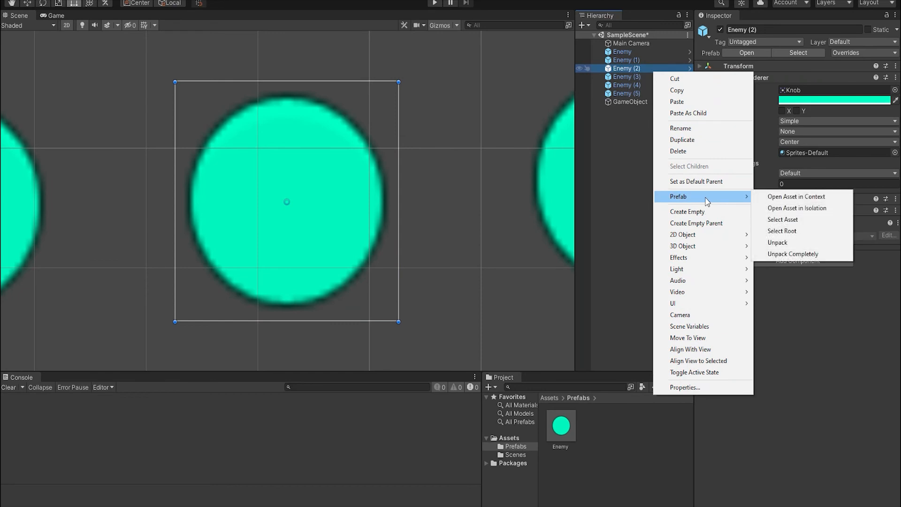
{"action": "left_click", "coordinate": [781, 210]}
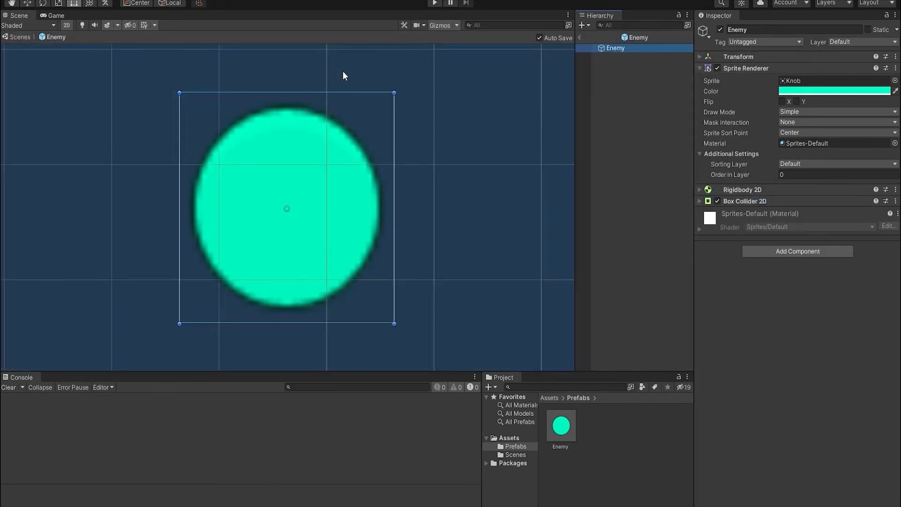
{"action": "left_click", "coordinate": [16, 38]}
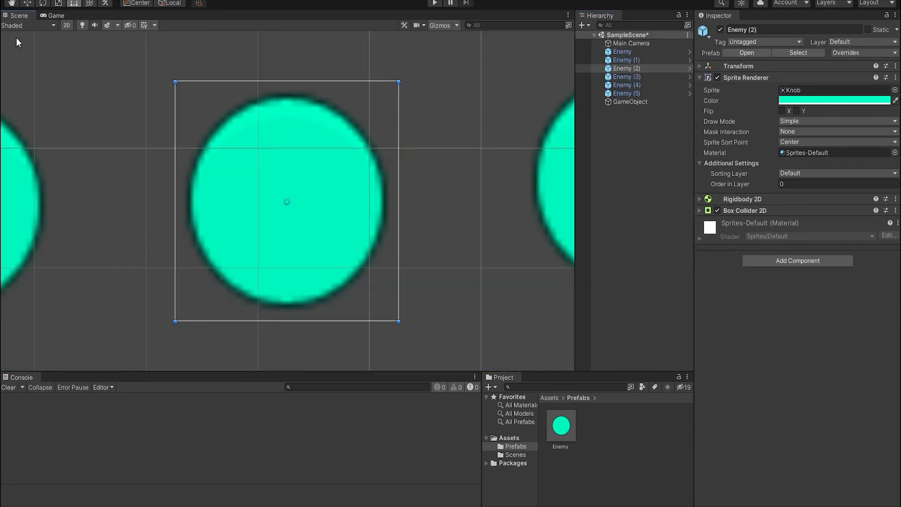
Step: Review the remaining prefab options of Enemy (2), such as Select Root and Unpack, without applying any
{"action": "right_click", "coordinate": [631, 71]}
{"action": "mouse_move", "coordinate": [680, 195]}
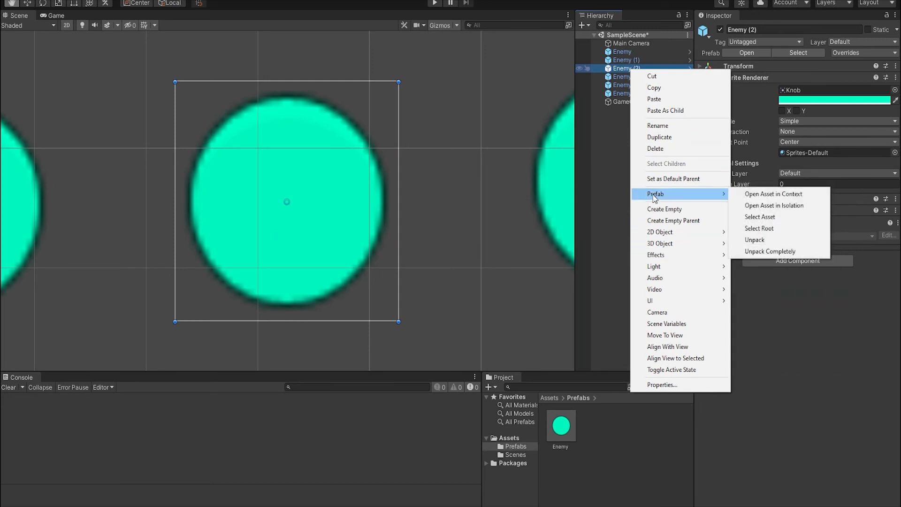
{"action": "left_click", "coordinate": [647, 234]}
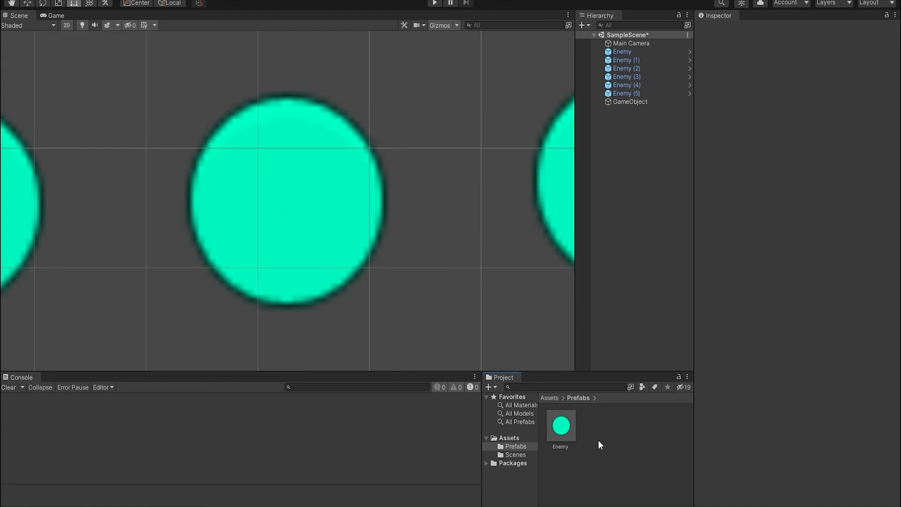
Step: Create a prefab variant of the Enemy prefab in the Prefabs folder and keep its default name
{"action": "right_click", "coordinate": [571, 439]}
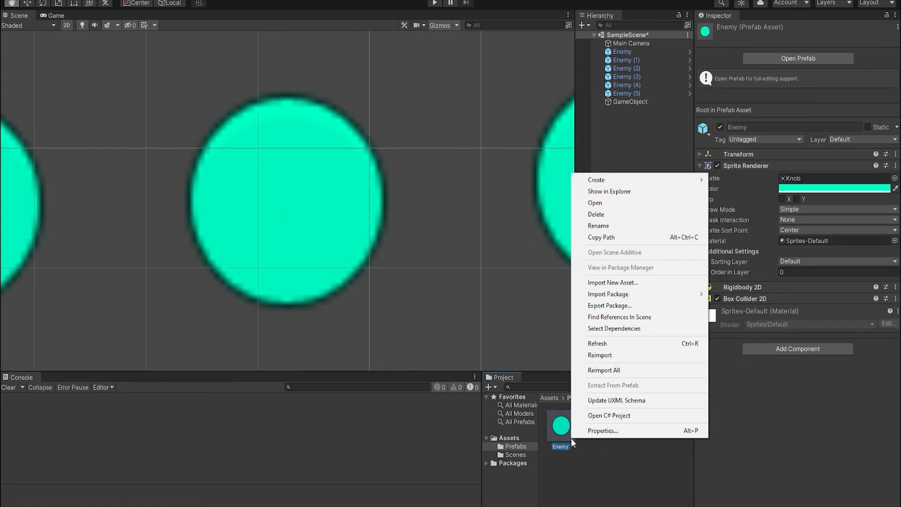
{"action": "left_click", "coordinate": [624, 183]}
{"action": "right_click", "coordinate": [560, 434]}
{"action": "mouse_move", "coordinate": [610, 177]}
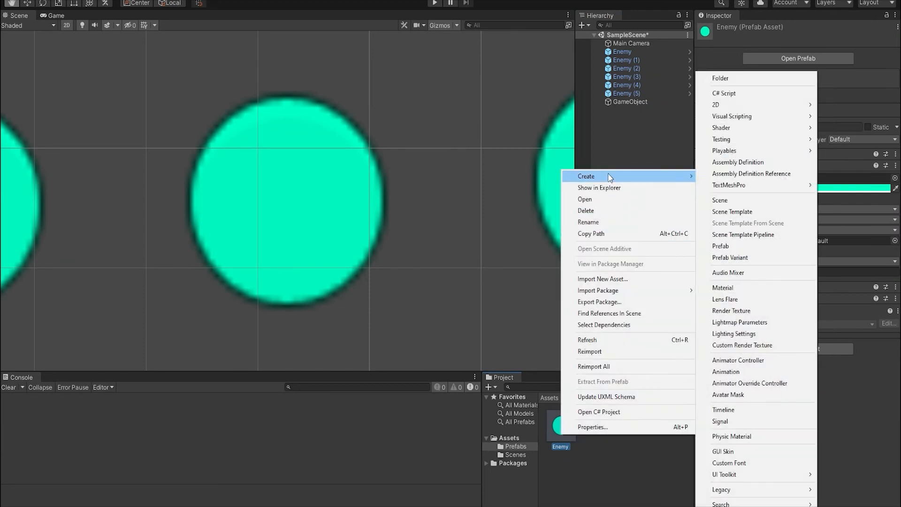
{"action": "left_click", "coordinate": [761, 257]}
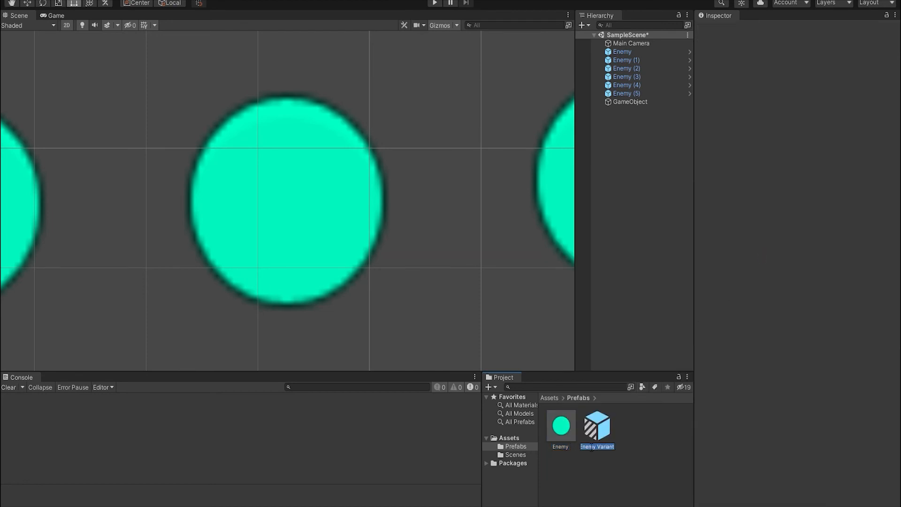
{"action": "key", "text": "Return"}
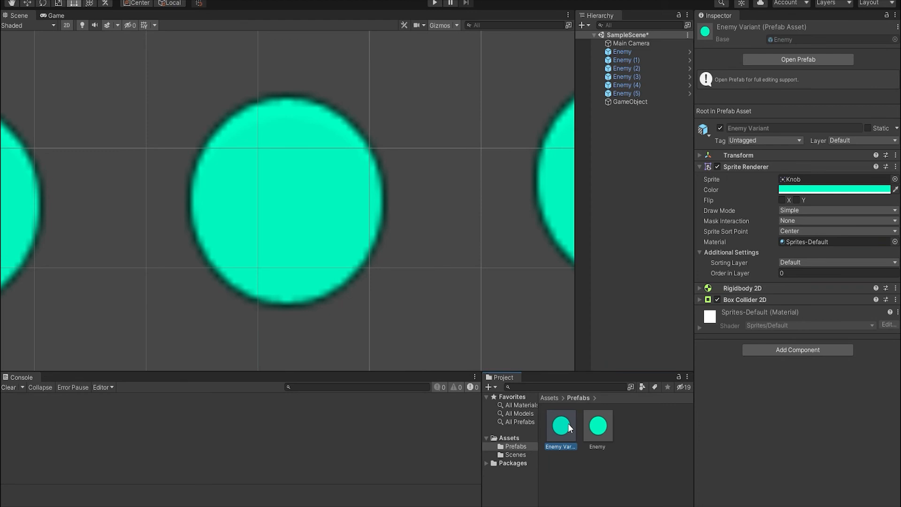
Step: Set the base Enemy prefab's Sprite Renderer color to yellow, hexadecimal FFC200, and check the color of Enemy Variant
{"action": "left_click", "coordinate": [602, 424]}
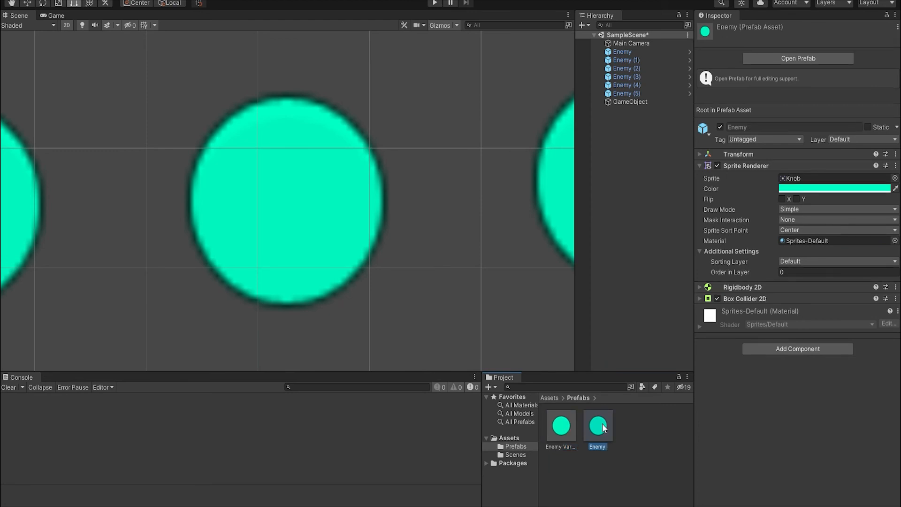
{"action": "left_click", "coordinate": [834, 188]}
{"action": "left_click_drag", "start_coordinate": [872, 227], "coordinate": [877, 234]}
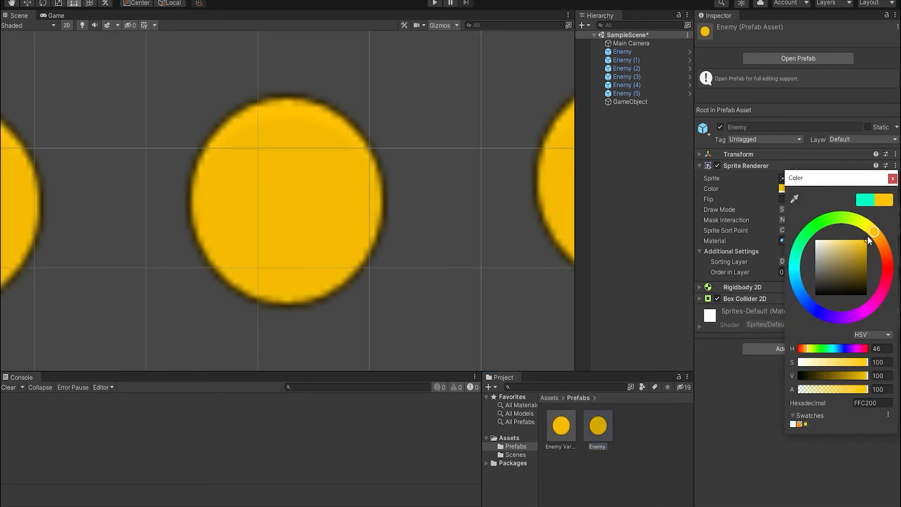
{"action": "left_click", "coordinate": [541, 481]}
{"action": "left_click", "coordinate": [562, 432]}
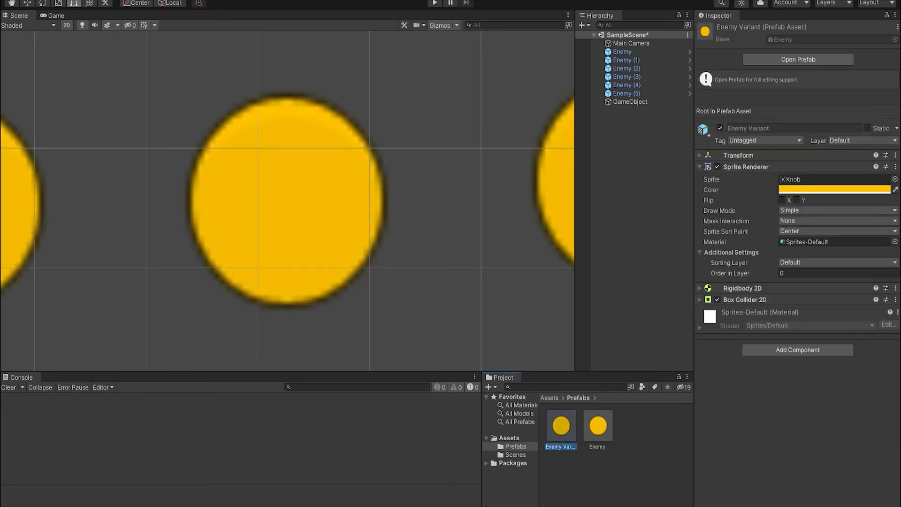
Step: Set the base Enemy prefab's Sprite Renderer color to green, hexadecimal 00FF03, and check the color of Enemy Variant
{"action": "left_click", "coordinate": [600, 425]}
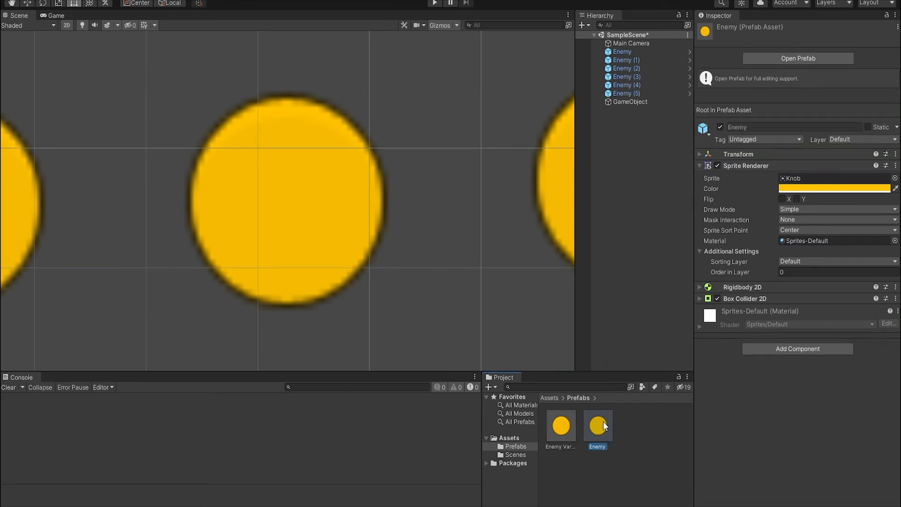
{"action": "left_click", "coordinate": [834, 188]}
{"action": "left_click", "coordinate": [837, 222]}
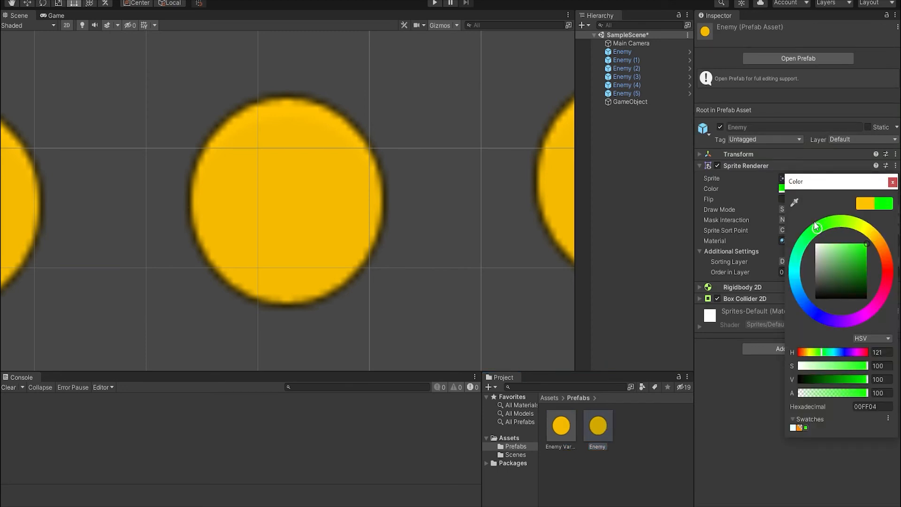
{"action": "left_click", "coordinate": [644, 438]}
{"action": "left_click", "coordinate": [558, 431]}
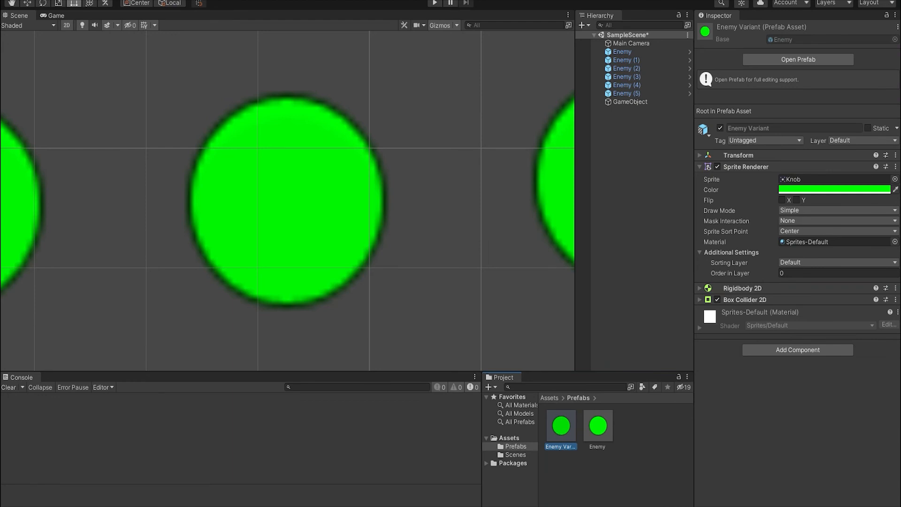
Step: Remove the Box Collider 2D and Rigidbody 2D components from the Enemy Variant prefab
{"action": "left_click", "coordinate": [820, 344]}
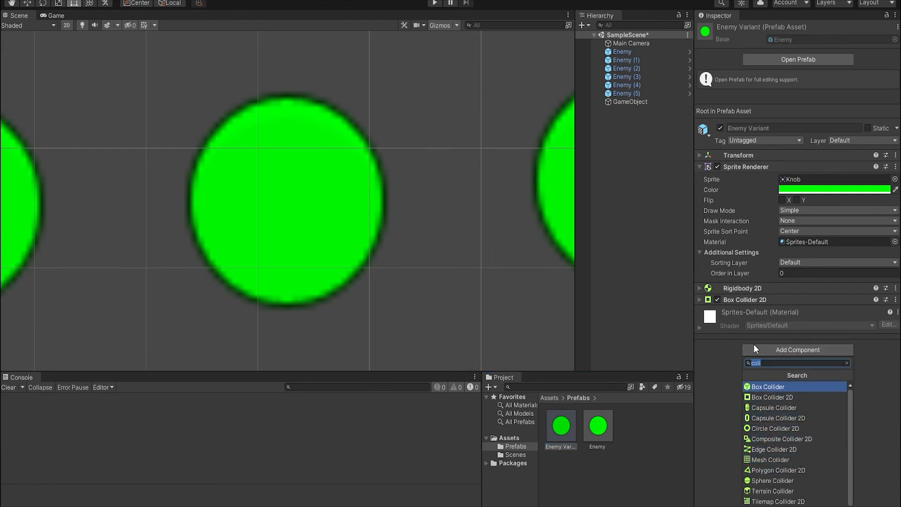
{"action": "left_click", "coordinate": [727, 357]}
{"action": "right_click", "coordinate": [742, 300]}
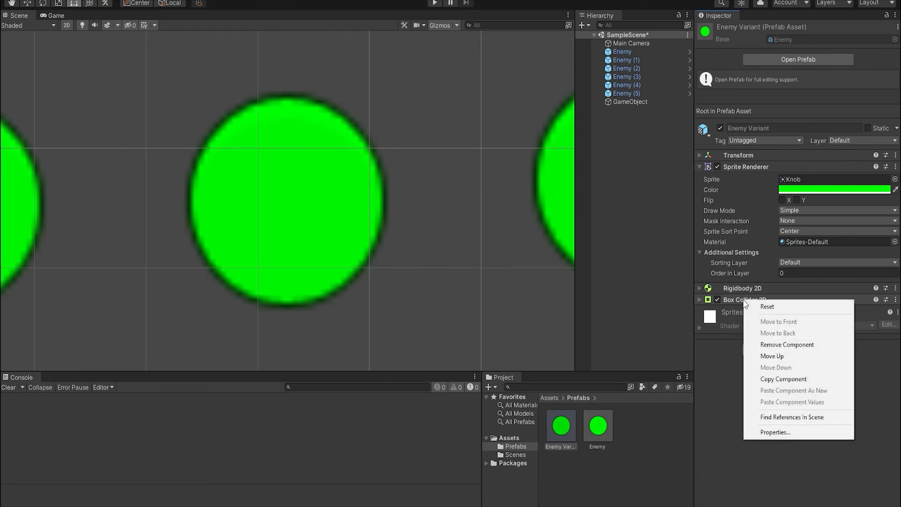
{"action": "left_click", "coordinate": [781, 345]}
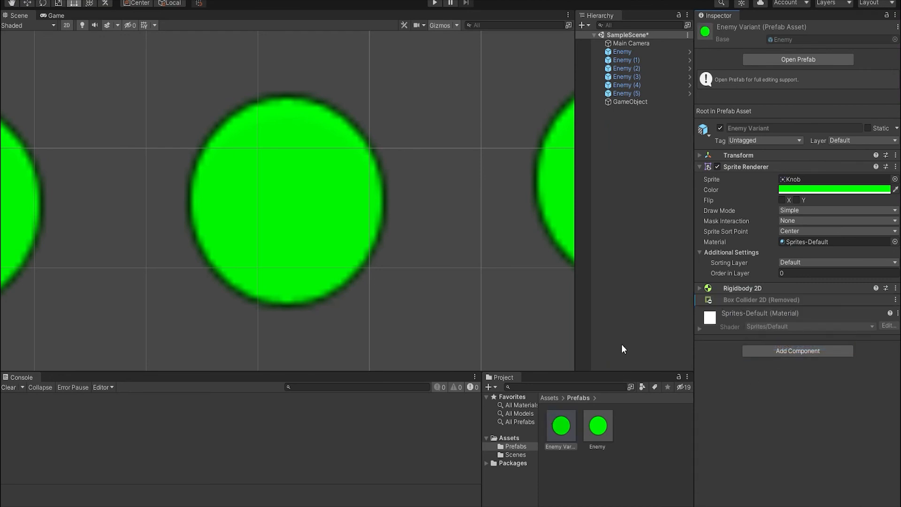
{"action": "right_click", "coordinate": [754, 289]}
{"action": "left_click", "coordinate": [779, 334]}
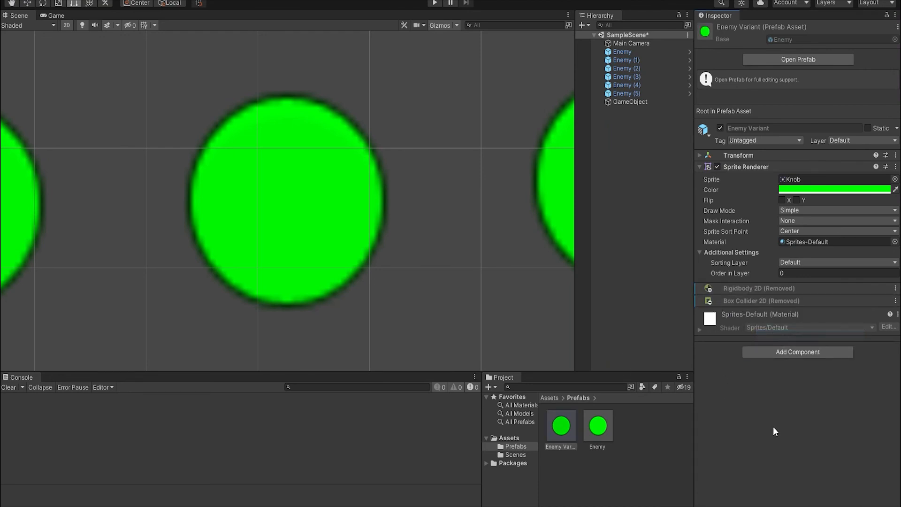
Step: Open Enemy Variant in prefab editing and compare its components with those of the base Enemy prefab asset
{"action": "left_click", "coordinate": [566, 435]}
{"action": "double_click", "coordinate": [565, 435]}
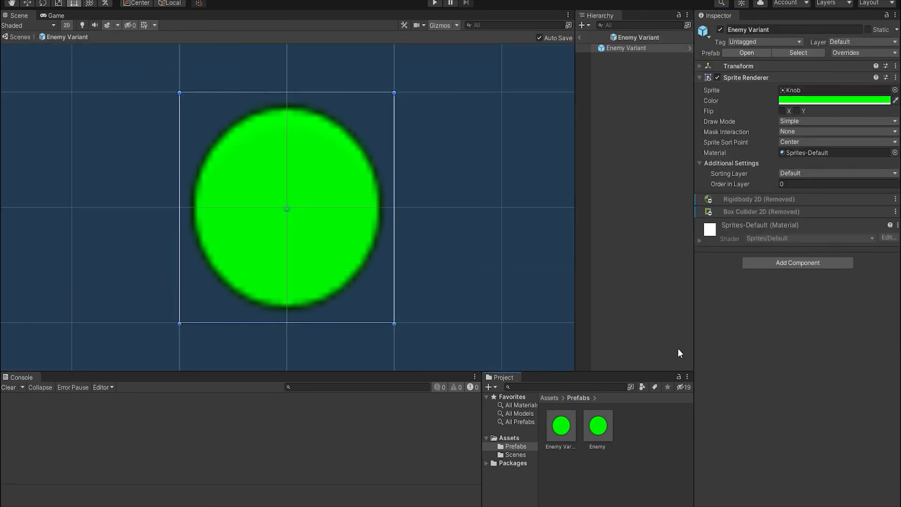
{"action": "left_click", "coordinate": [599, 432]}
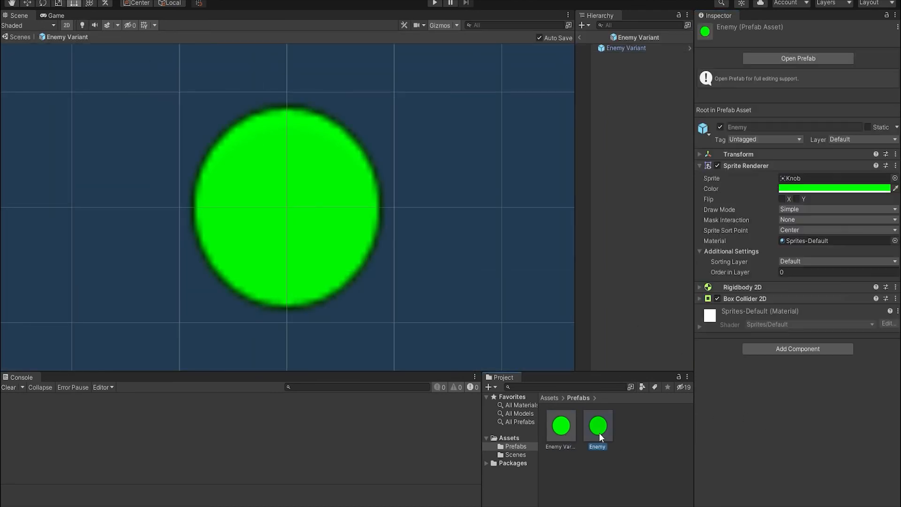
{"action": "left_click", "coordinate": [558, 426]}
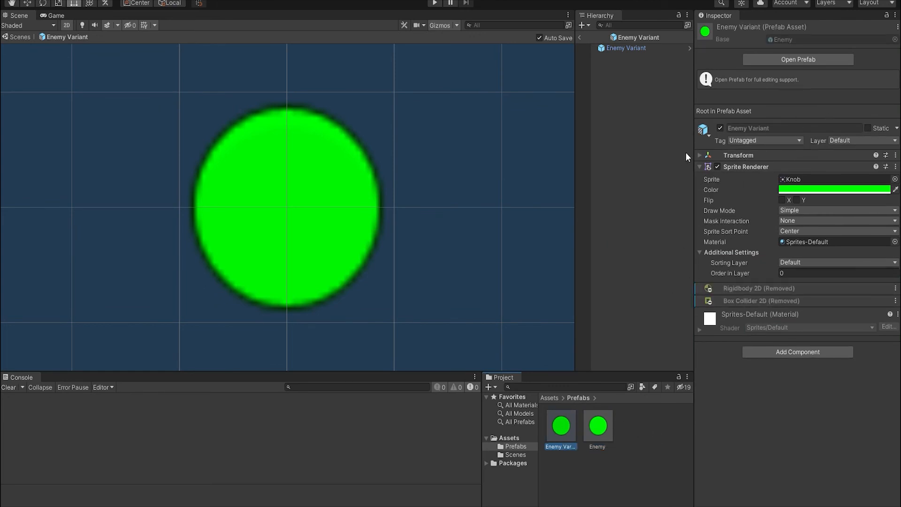
Step: Examine the override options of the removed Rigidbody 2D on Enemy Variant, and check the base Enemy prefab's components again
{"action": "right_click", "coordinate": [745, 292]}
{"action": "mouse_move", "coordinate": [798, 301]}
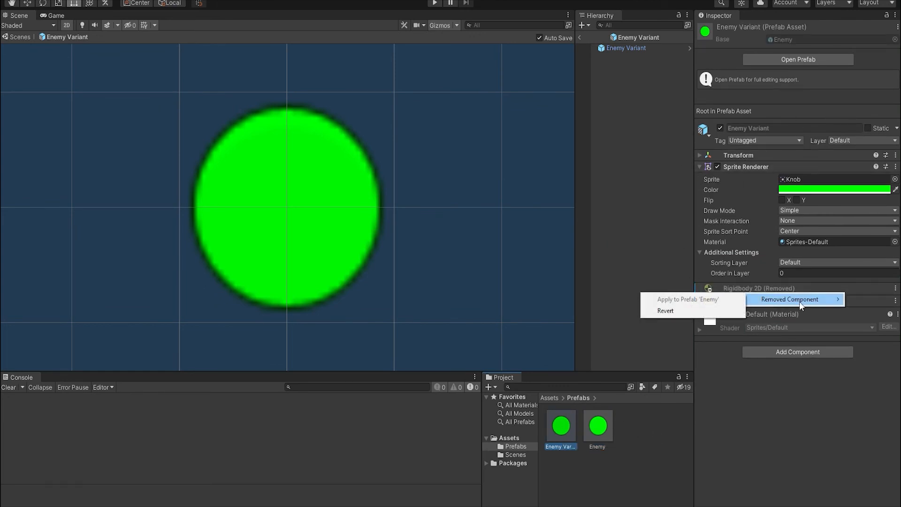
{"action": "left_click", "coordinate": [789, 441]}
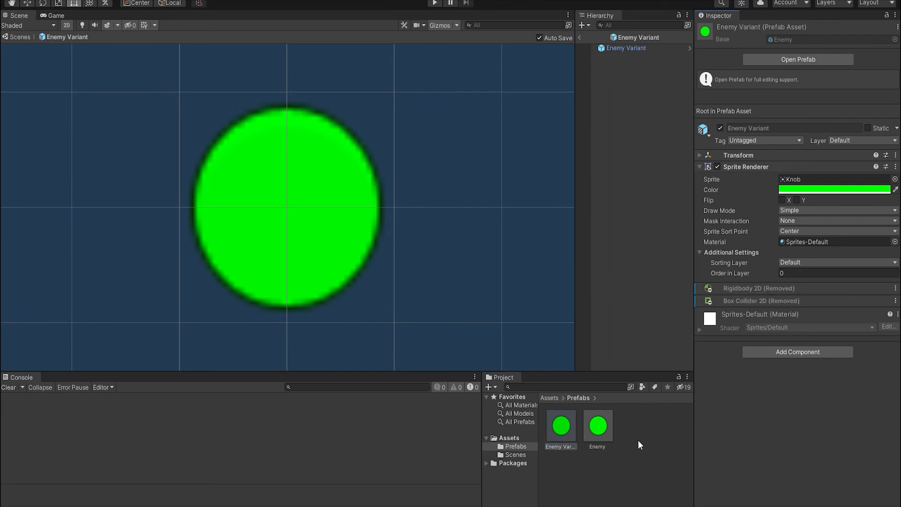
{"action": "left_click", "coordinate": [612, 429]}
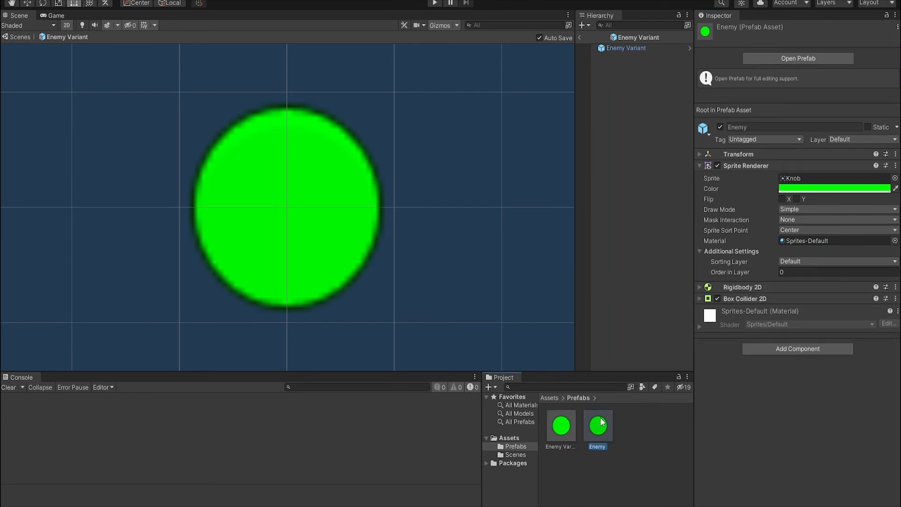
{"action": "left_click", "coordinate": [563, 428]}
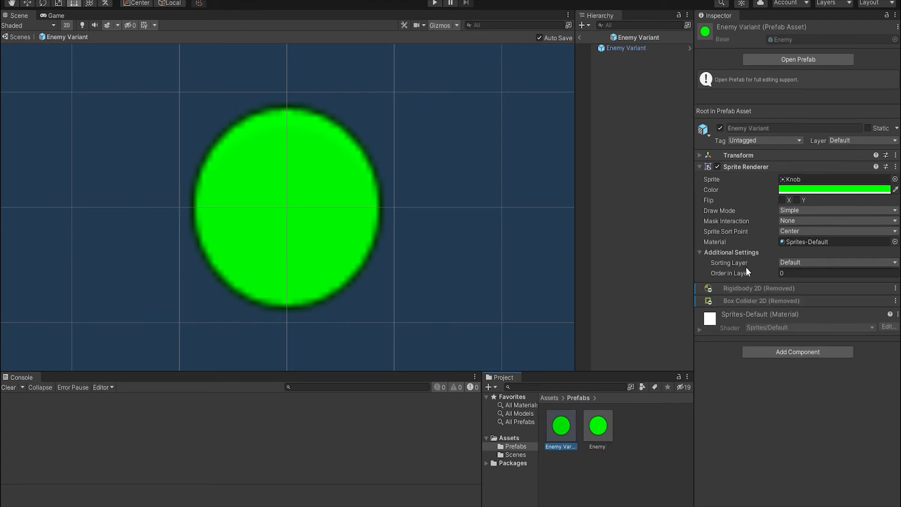
Step: Return to the scene and add five instances of the Enemy Variant prefab to it
{"action": "left_click_drag", "start_coordinate": [561, 426], "coordinate": [620, 240]}
{"action": "left_click", "coordinate": [530, 276]}
{"action": "left_click", "coordinate": [580, 37]}
{"action": "left_click_drag", "start_coordinate": [574, 438], "coordinate": [632, 263]}
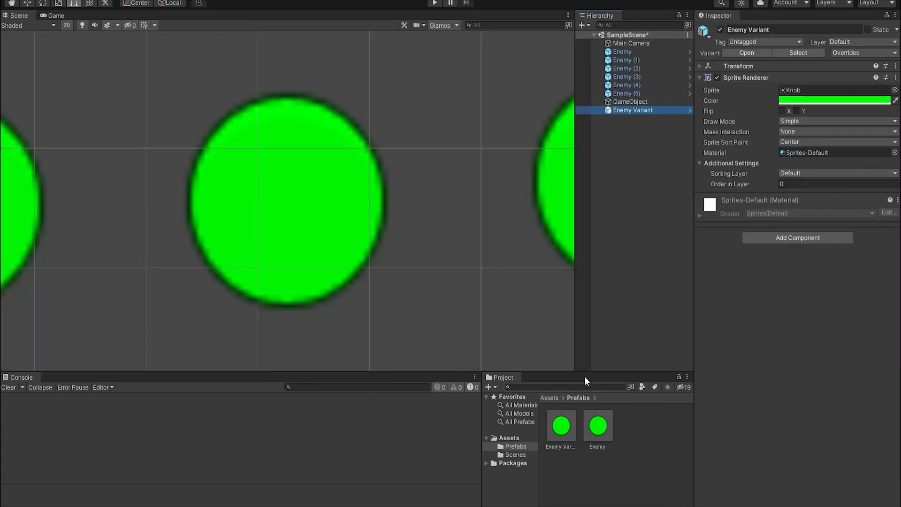
{"action": "left_click_drag", "start_coordinate": [554, 435], "coordinate": [626, 223]}
{"action": "left_click_drag", "start_coordinate": [559, 420], "coordinate": [635, 247]}
{"action": "left_click_drag", "start_coordinate": [557, 428], "coordinate": [616, 214]}
Step: Move Enemy Variant (4) and Enemy Variant (3) to the right and left ends of a row below the Enemy circles
{"action": "scroll", "coordinate": [478, 300], "scroll_direction": "down", "scroll_amount": 8}
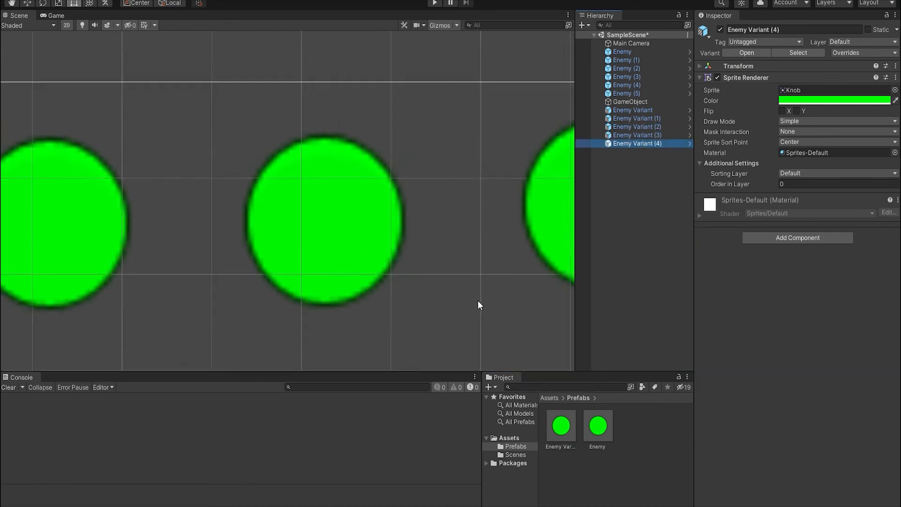
{"action": "scroll", "coordinate": [487, 316], "scroll_direction": "down", "scroll_amount": 2}
{"action": "middle_click_drag", "start_coordinate": [488, 316], "coordinate": [404, 112]}
{"action": "left_click_drag", "start_coordinate": [403, 161], "coordinate": [540, 159]}
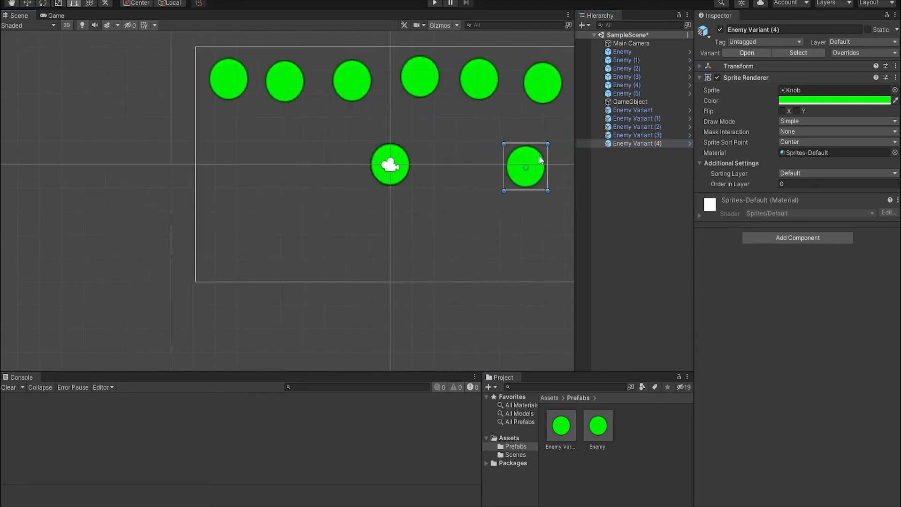
{"action": "left_click", "coordinate": [287, 160]}
{"action": "left_click", "coordinate": [382, 150]}
{"action": "left_click_drag", "start_coordinate": [381, 150], "coordinate": [280, 148]}
Step: Spread Enemy Variant (2), Enemy Variant (1) and the first Enemy Variant instance between the two outer circles of the second row
{"action": "left_click", "coordinate": [390, 155]}
{"action": "left_click_drag", "start_coordinate": [391, 155], "coordinate": [279, 147]}
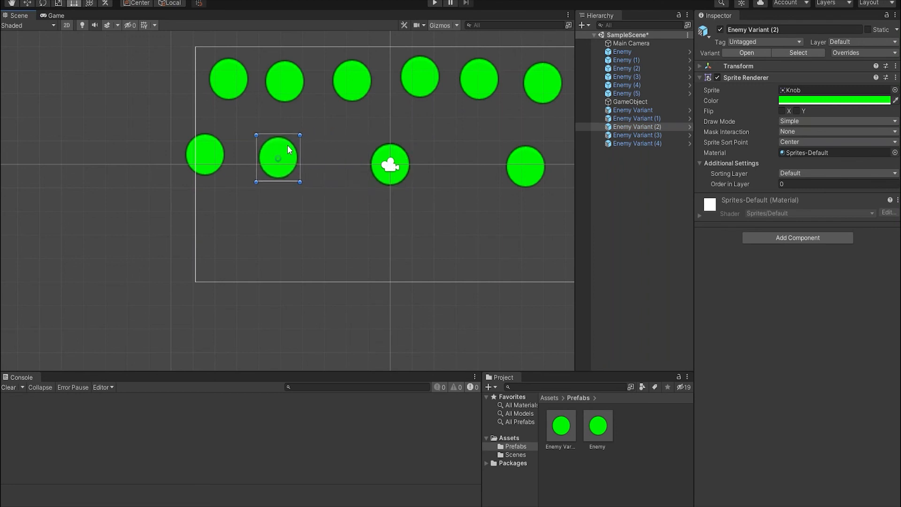
{"action": "left_click", "coordinate": [391, 155]}
{"action": "left_click_drag", "start_coordinate": [391, 155], "coordinate": [466, 149]}
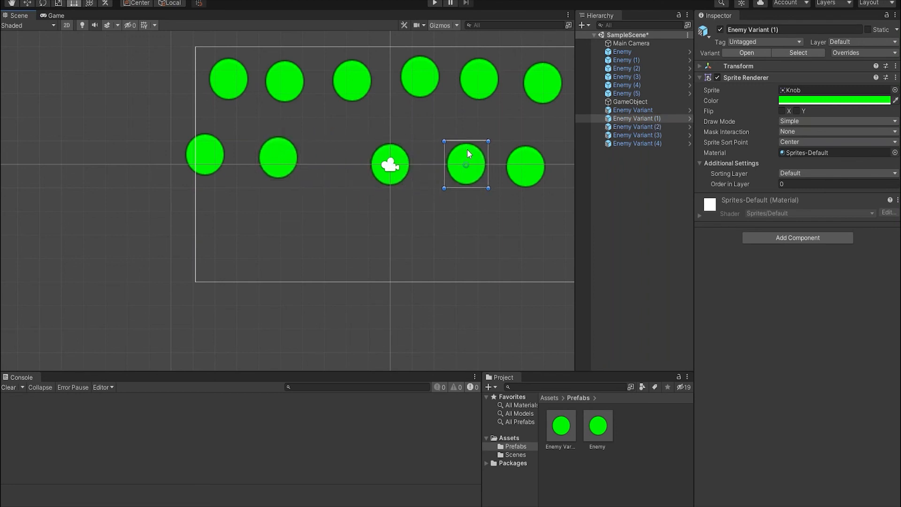
{"action": "left_click", "coordinate": [377, 148]}
{"action": "left_click", "coordinate": [376, 148]}
{"action": "mouse_move", "coordinate": [377, 147]}
{"action": "left_mouse_down"}
{"action": "mouse_move", "coordinate": [346, 147]}
{"action": "mouse_move", "coordinate": [361, 149]}
{"action": "left_mouse_up"}
Step: Set the Sprite Renderer color of the Enemy Variant prefab asset to yellow (FFF200)
{"action": "left_click", "coordinate": [562, 428]}
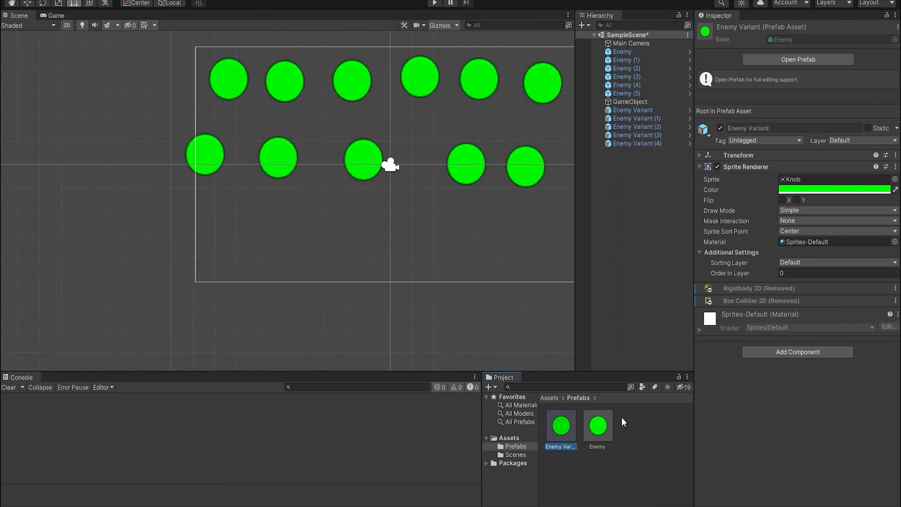
{"action": "left_click", "coordinate": [609, 417]}
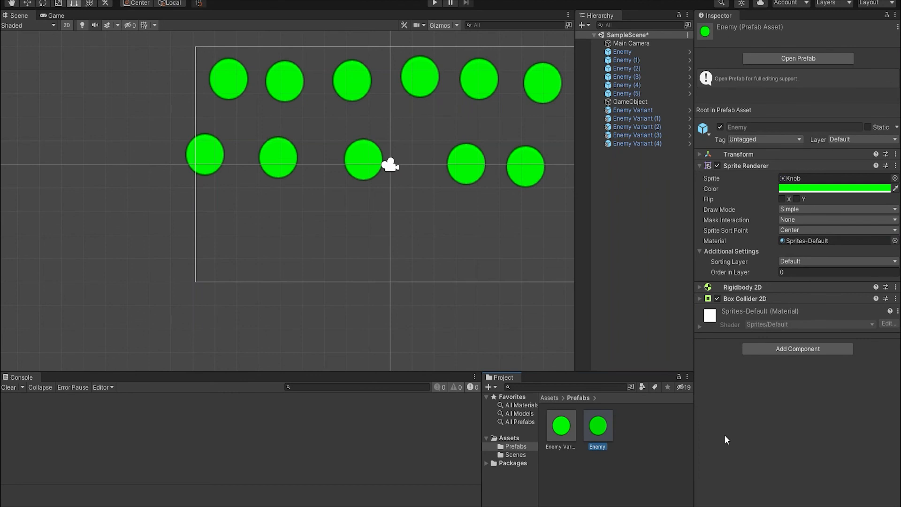
{"action": "left_click", "coordinate": [558, 426]}
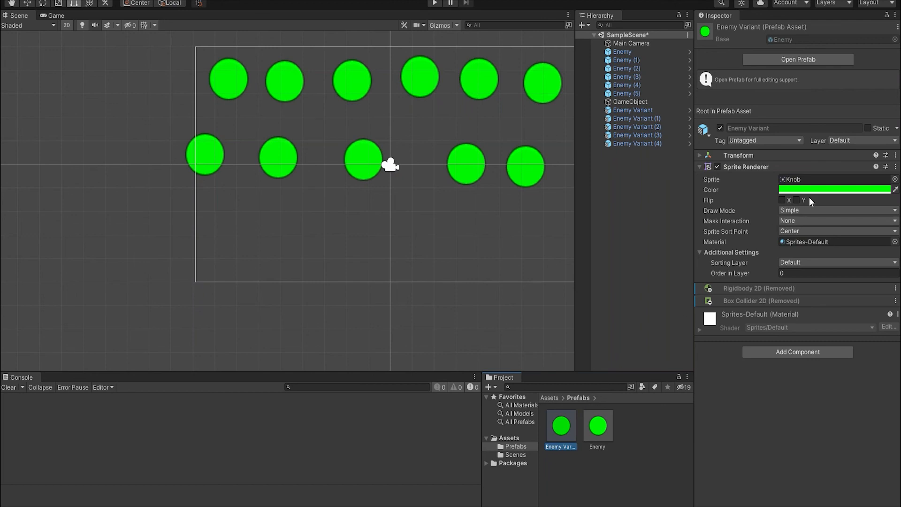
{"action": "left_click", "coordinate": [835, 190]}
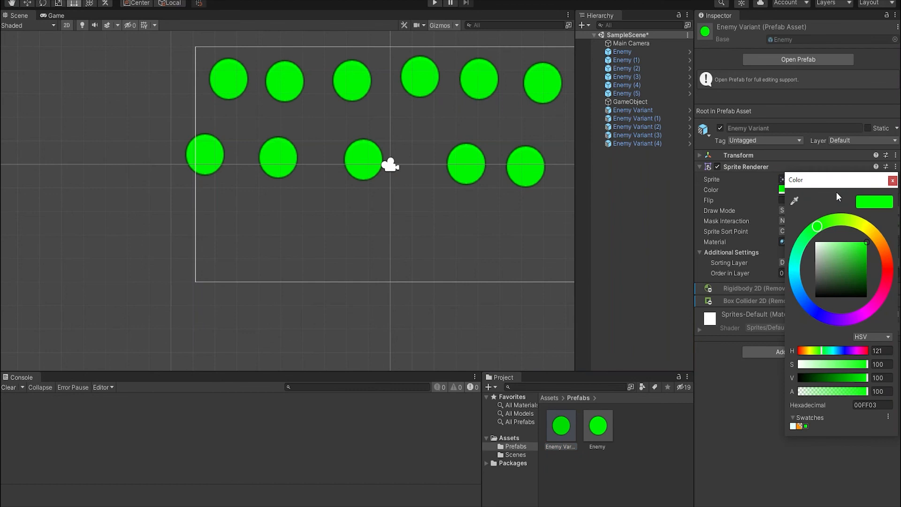
{"action": "left_click", "coordinate": [868, 231]}
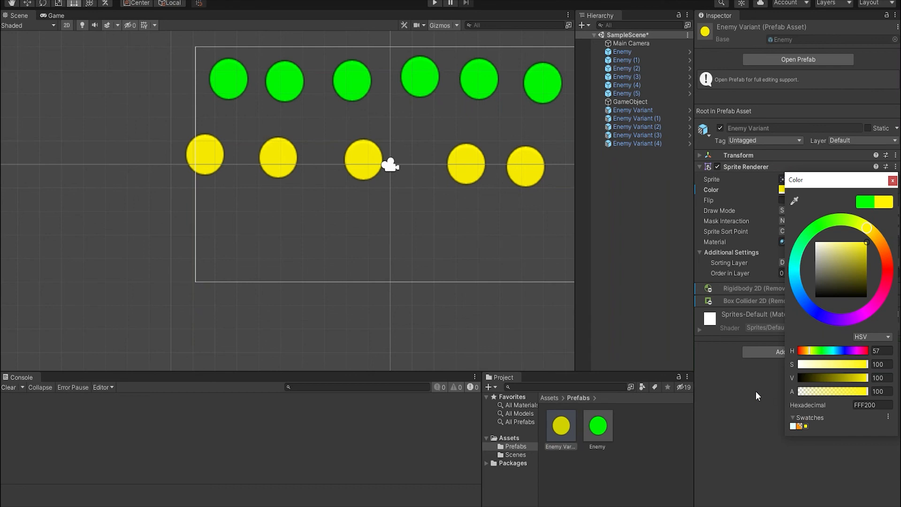
{"action": "left_click", "coordinate": [892, 181]}
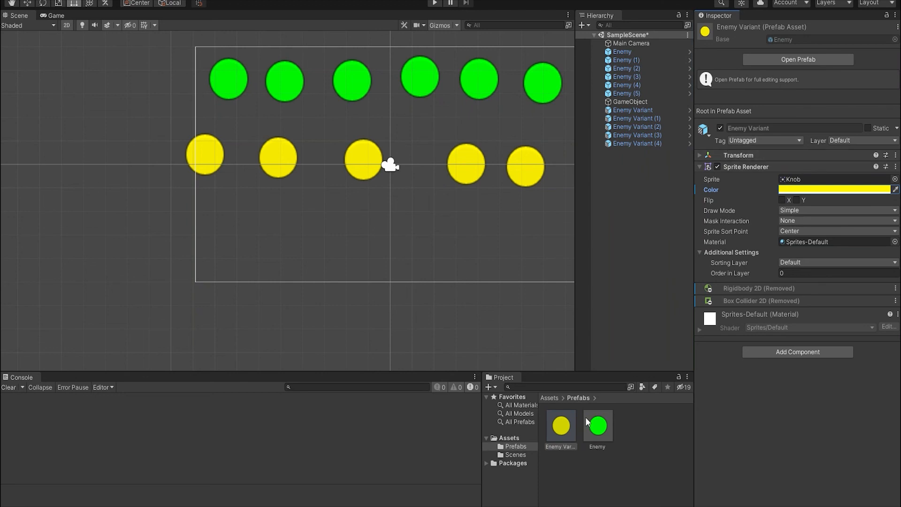
Step: Compare the color and components of the Enemy Variant prefab with those of the base Enemy prefab
{"action": "left_click", "coordinate": [566, 429]}
{"action": "left_click", "coordinate": [599, 428]}
{"action": "left_click", "coordinate": [567, 430]}
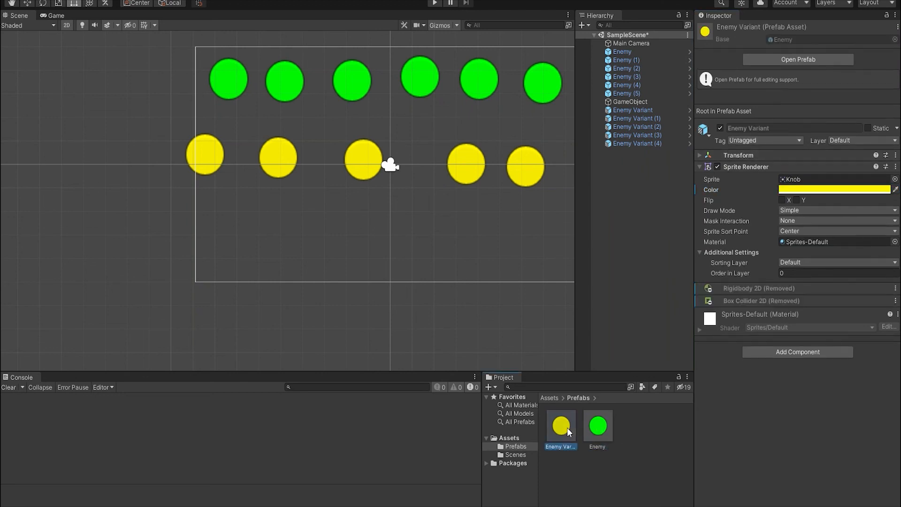
{"action": "left_click", "coordinate": [619, 454]}
{"action": "left_click", "coordinate": [598, 429]}
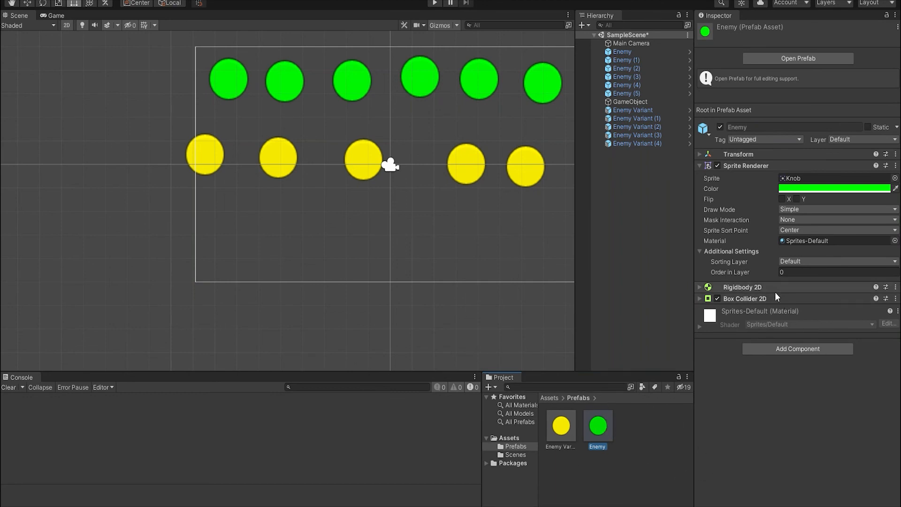
{"action": "left_click", "coordinate": [562, 427]}
Step: Add an Audio Source component to the base Enemy prefab asset
{"action": "left_click", "coordinate": [596, 426]}
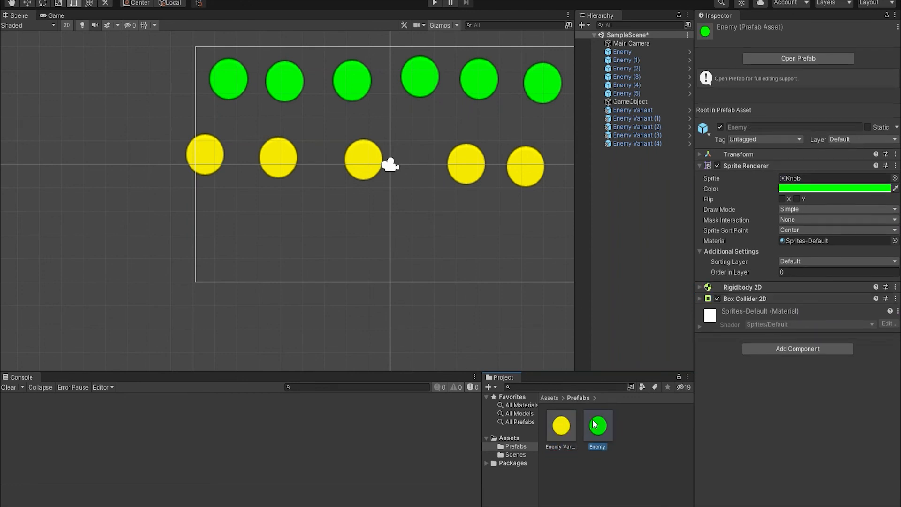
{"action": "left_click", "coordinate": [814, 350]}
{"action": "key", "text": "Down"}
{"action": "key", "text": "Down"}
{"action": "key", "text": "Down"}
{"action": "key", "text": "Down"}
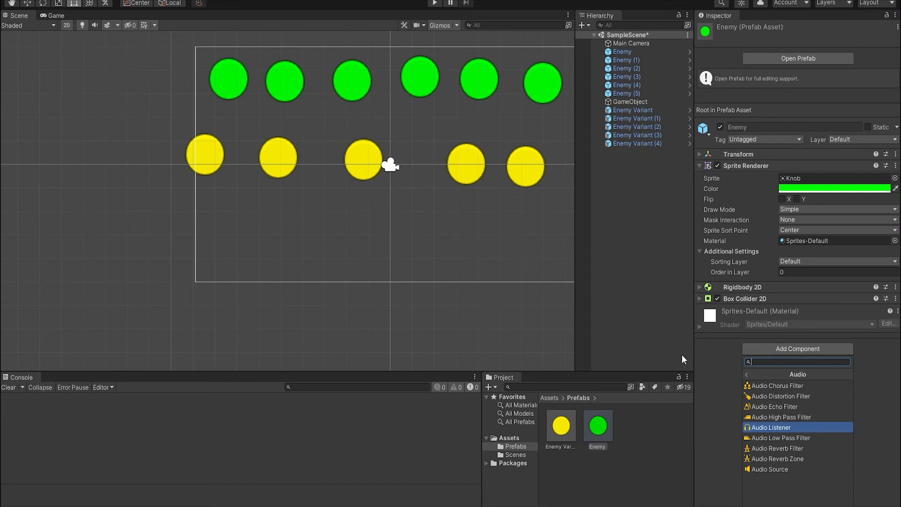
{"action": "key", "text": "Down"}
{"action": "key", "text": "Down"}
{"action": "key", "text": "Down"}
{"action": "key", "text": "Down"}
{"action": "key", "text": "Down"}
{"action": "key", "text": "Up"}
{"action": "key", "text": "Return"}
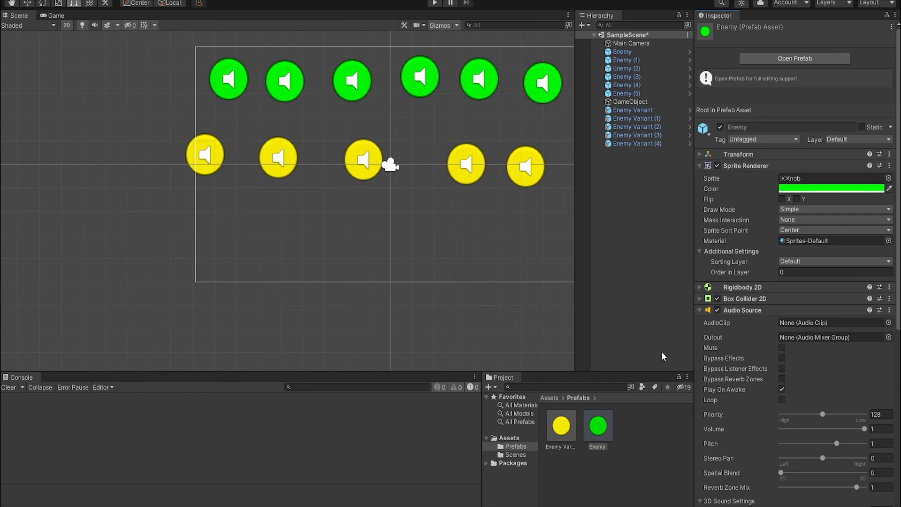
Step: Rename the Enemy Variant prefab asset as "Esse é amarelo"
{"action": "left_click", "coordinate": [610, 427]}
{"action": "left_click", "coordinate": [558, 421]}
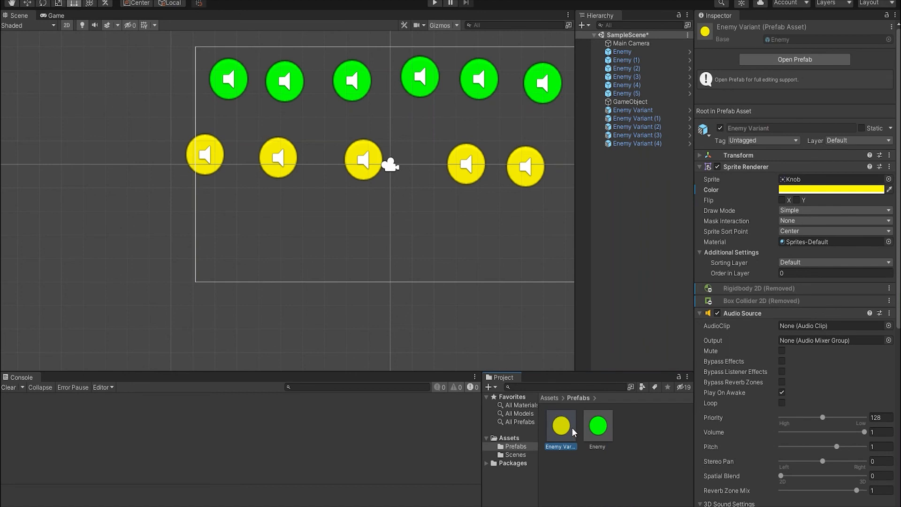
{"action": "key", "text": "F2"}
{"action": "key", "text": "BackSpace"}
{"action": "type", "text": "Esse é amarelo"}
{"action": "key", "text": "Return"}
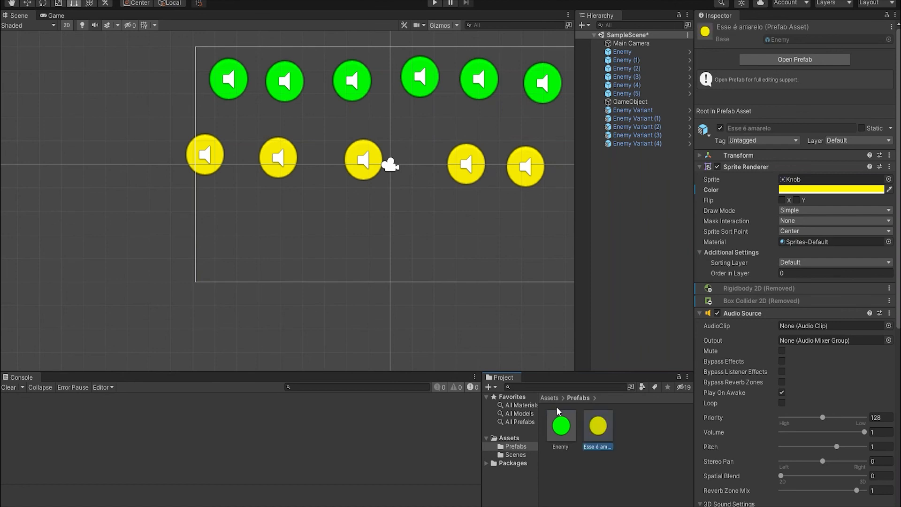
Step: Rename the base Enemy prefab asset as "Enemy Original"
{"action": "left_click", "coordinate": [557, 427]}
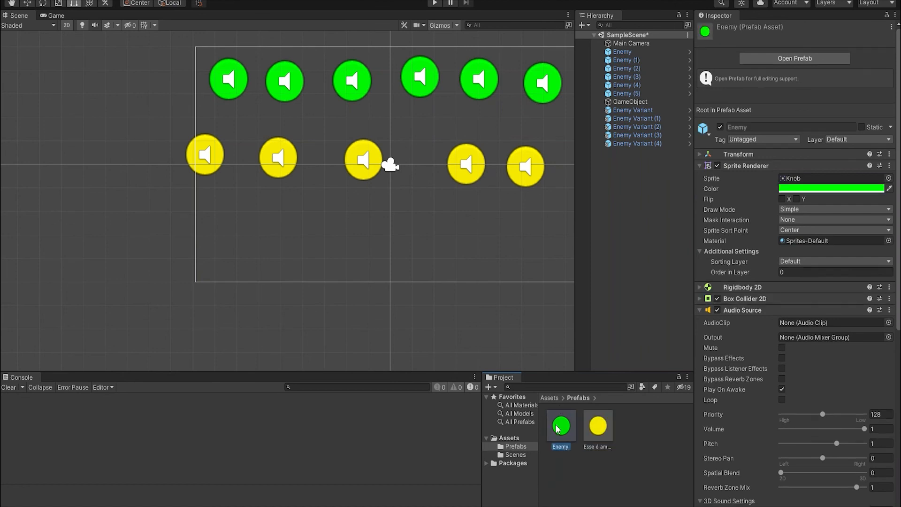
{"action": "left_click", "coordinate": [569, 444]}
{"action": "type", "text": "Original"}
{"action": "key", "text": "Return"}
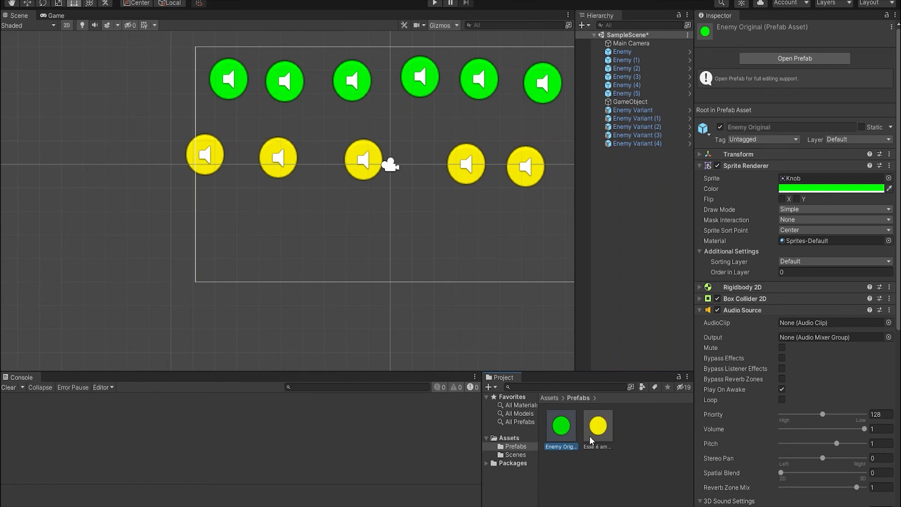
Step: Collapse the Audio Source settings and compare the components of Enemy Original with those of its variant Esse é amarelo
{"action": "left_click", "coordinate": [700, 310]}
{"action": "left_click", "coordinate": [599, 427]}
{"action": "left_click", "coordinate": [558, 428]}
{"action": "left_click", "coordinate": [598, 429]}
{"action": "left_click", "coordinate": [552, 427]}
{"action": "left_click", "coordinate": [598, 429]}
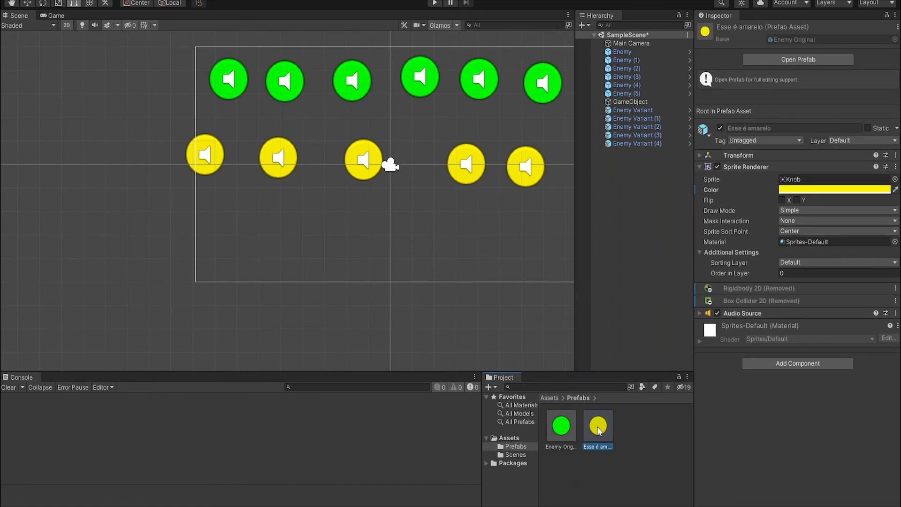
{"action": "left_click", "coordinate": [562, 429]}
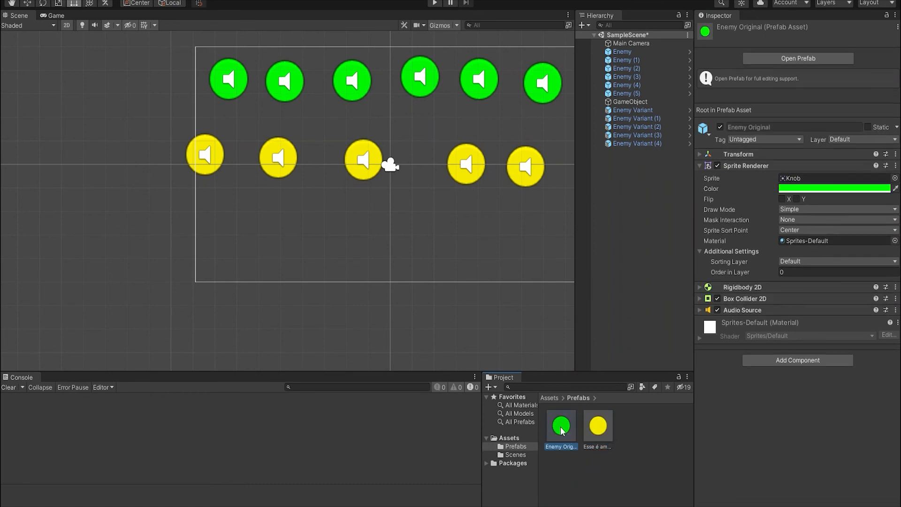
{"action": "left_click", "coordinate": [594, 431]}
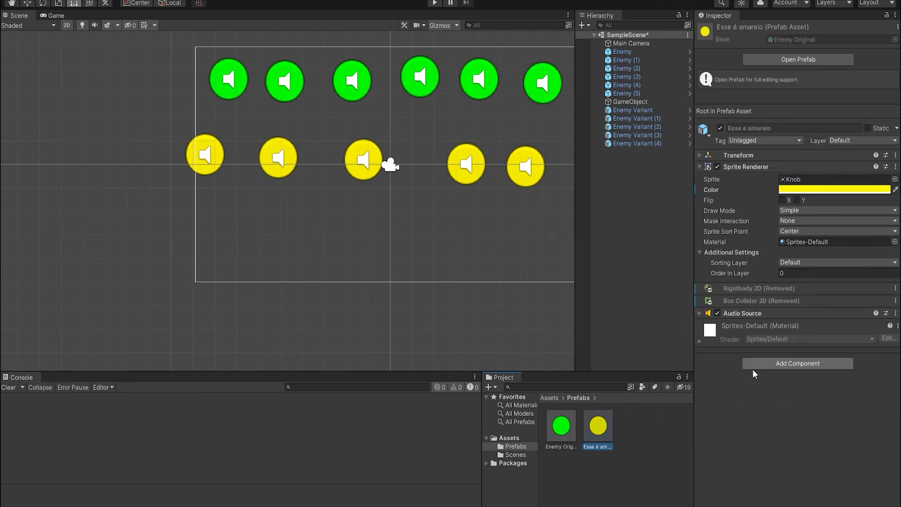
{"action": "left_click", "coordinate": [553, 426]}
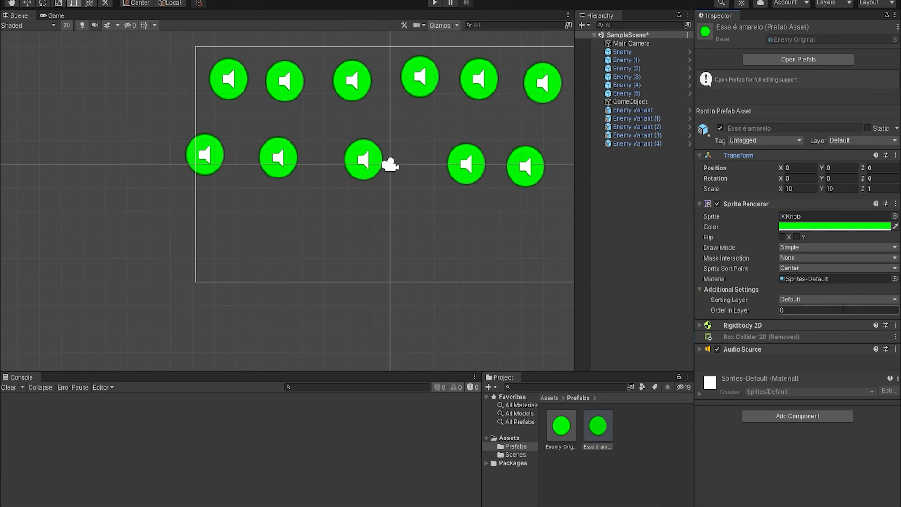
{"action": "middle_click_drag", "start_coordinate": [512, 170], "coordinate": [396, 171]}
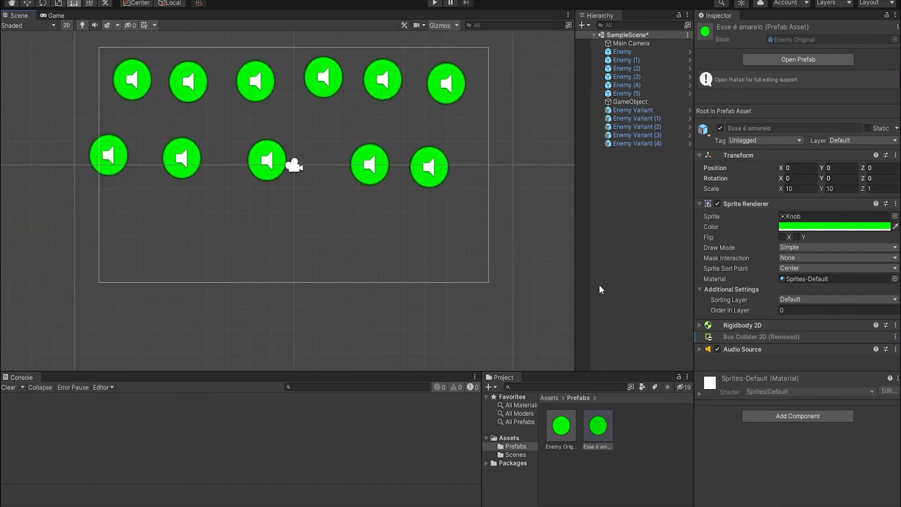
{"action": "scroll", "coordinate": [406, 327], "scroll_direction": "down", "scroll_amount": 2}
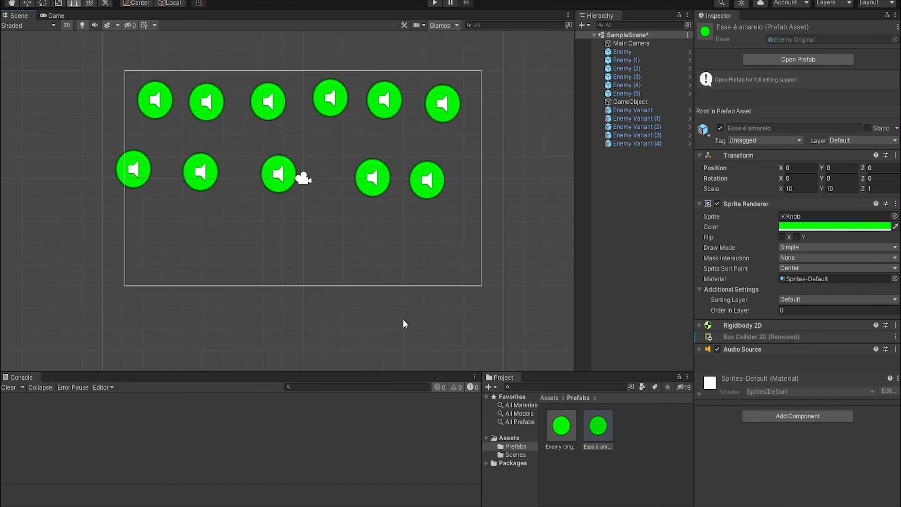